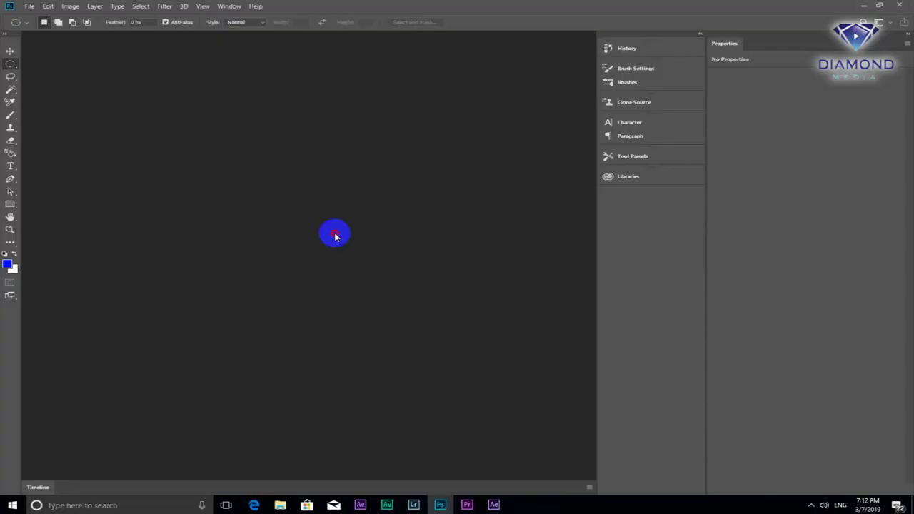
Open the cherry-blossom lake photo and the couple's wedding photo together
double_click(335, 233)
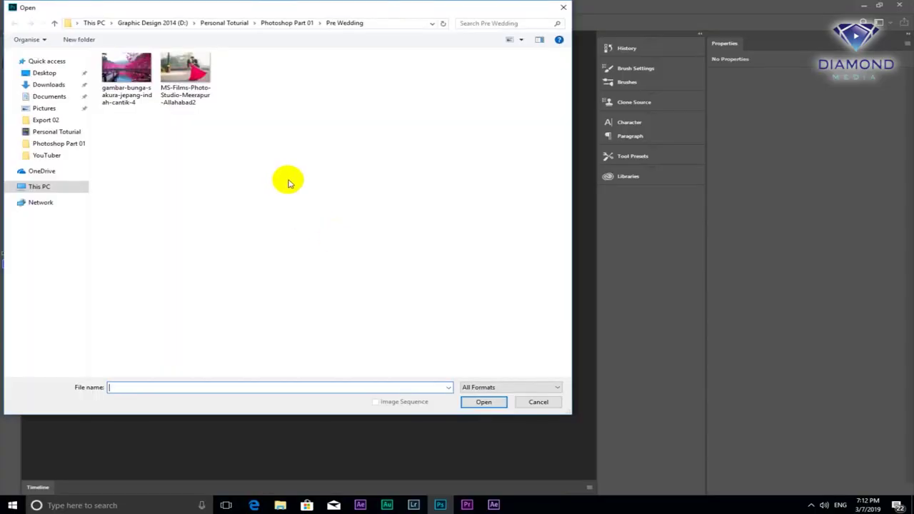
left_click_drag(307, 10, 372, 26)
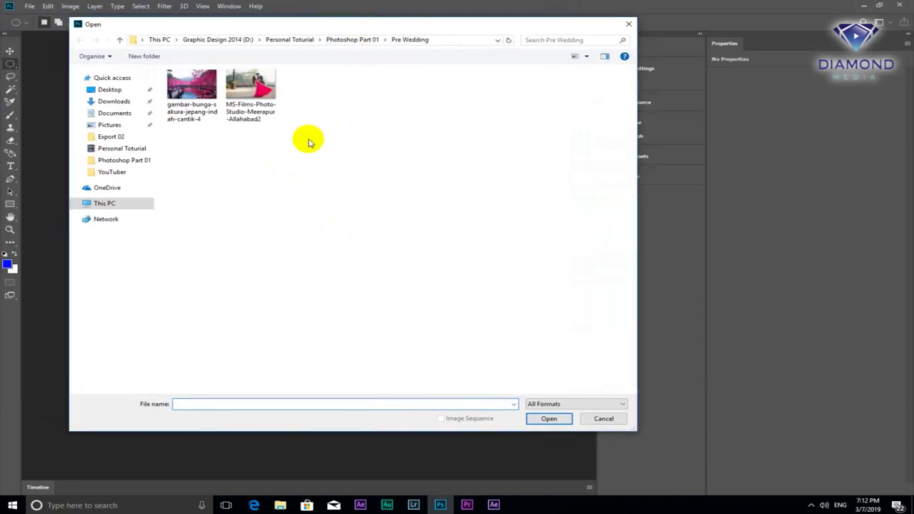
left_click_drag(185, 145, 275, 70)
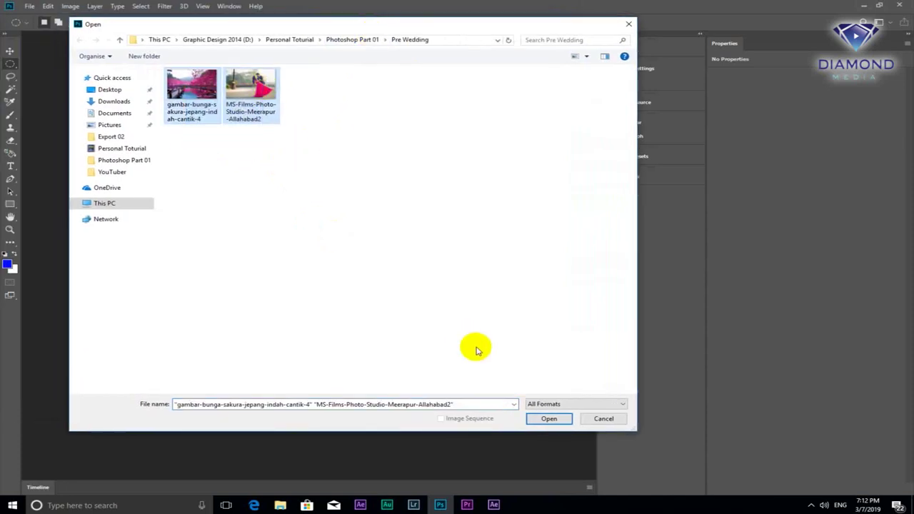
left_click(548, 419)
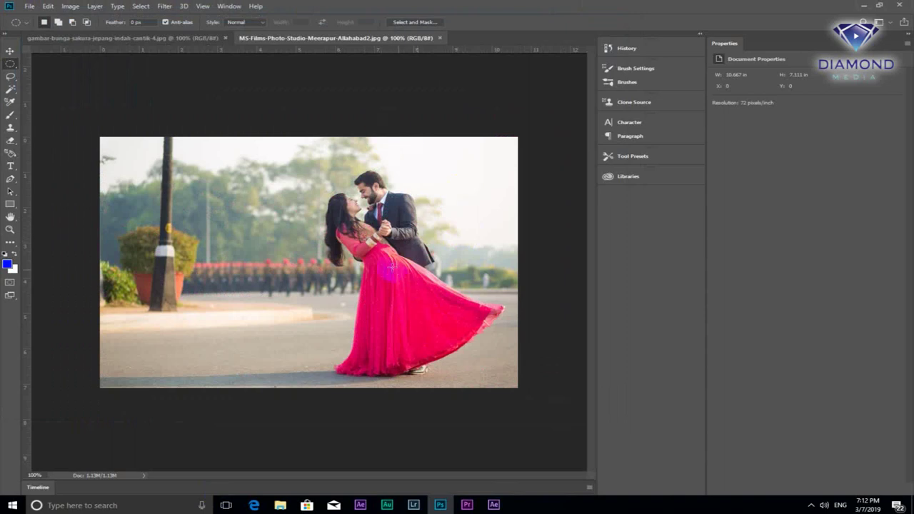
Zoom the wedding photo to 200% on the couple and show the Layers panel
key("ctrl+0")
key("ctrl+1")
left_click(347, 223)
left_click(317, 198, "alt")
left_click(362, 235, "ctrl")
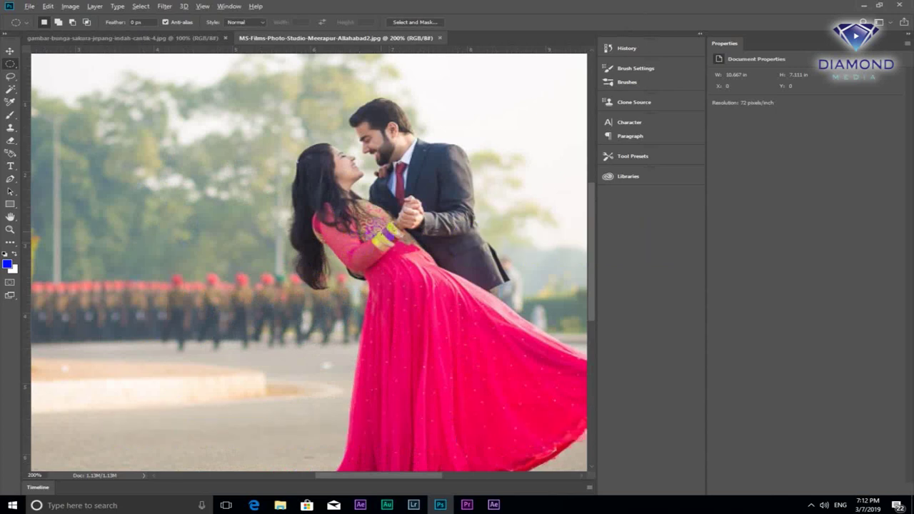
left_click(378, 230, "alt")
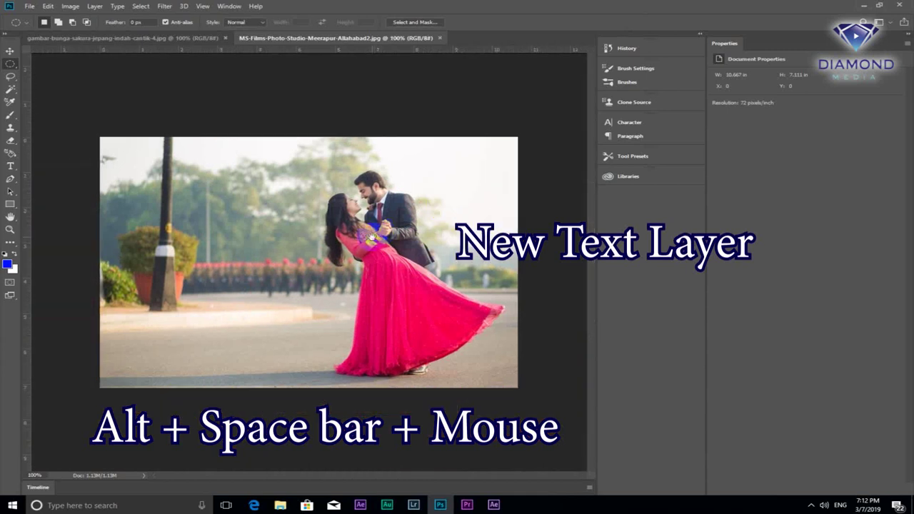
left_click(362, 256, "ctrl")
mouse_move(323, 253)
left_mouse_down()
mouse_move(418, 212)
mouse_move(351, 221)
mouse_move(393, 194)
left_mouse_up()
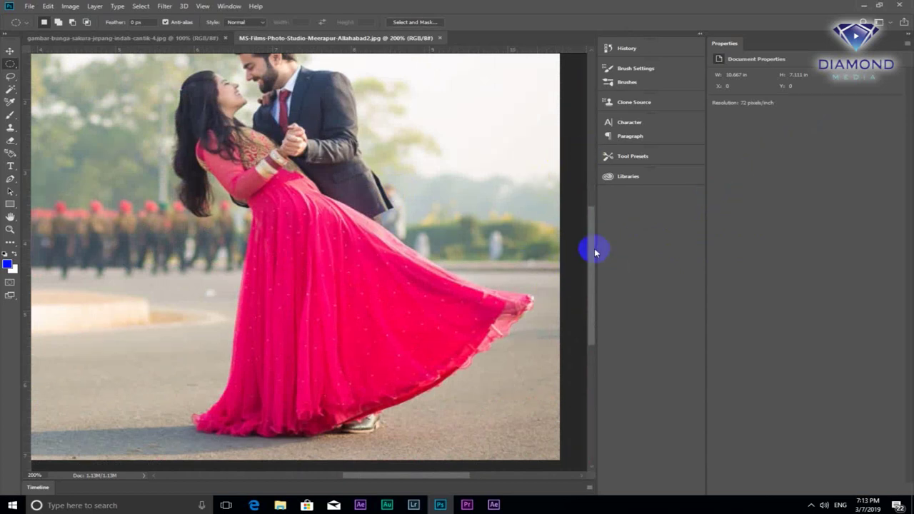
left_click_drag(592, 251, 592, 246)
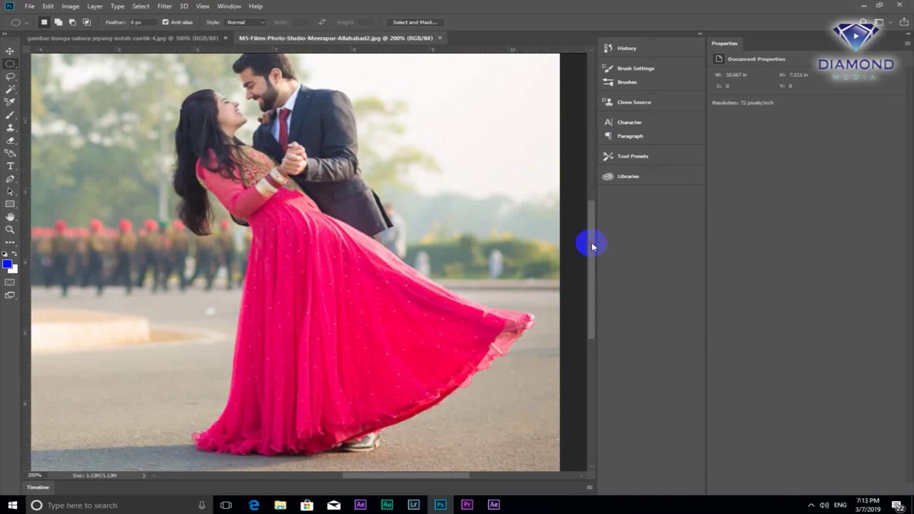
key("F7")
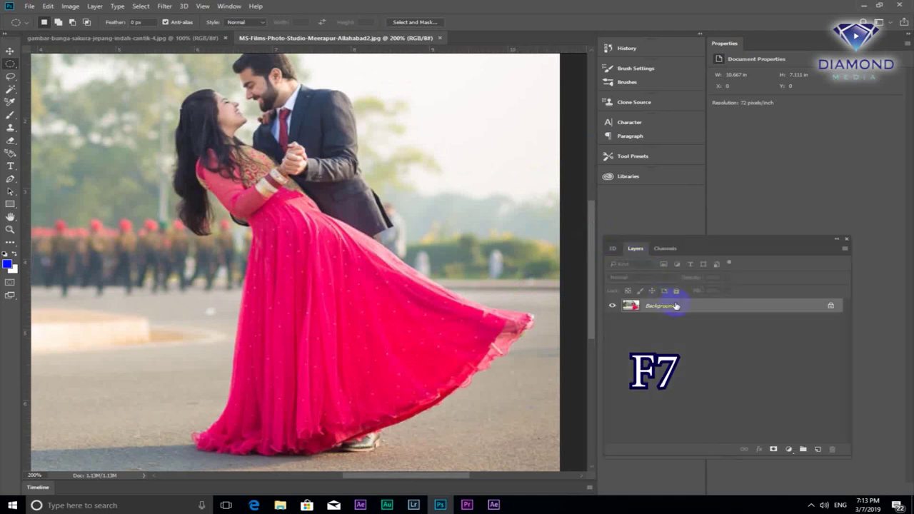
Unlock the wedding photo's Background layer as Layer 0
double_click(690, 307)
left_click(562, 166)
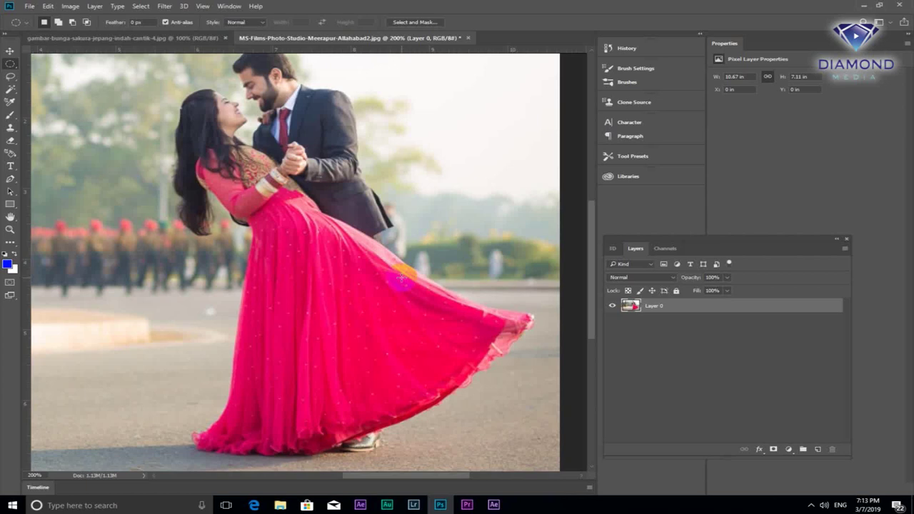
left_click(12, 180)
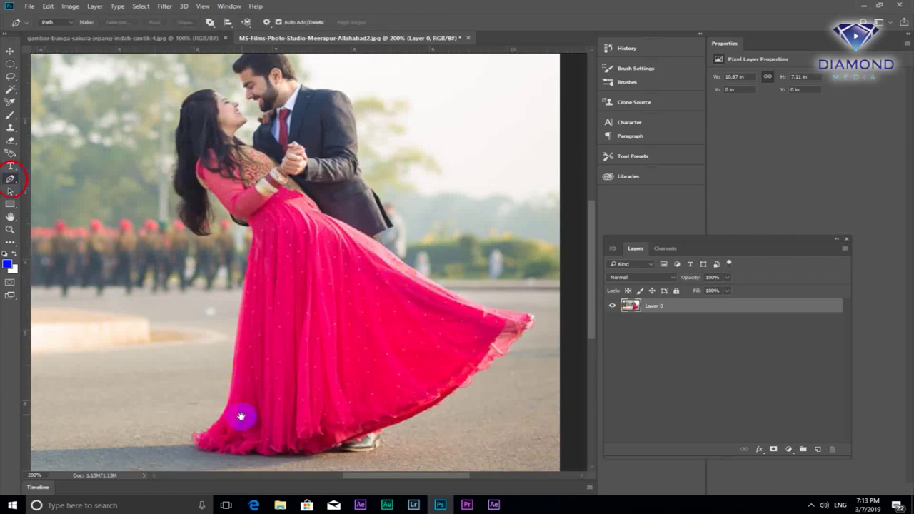
Trace a pen path around the couple, starting from the dress hem
scroll(239, 418, "up", 1)
scroll(176, 439, "up", 1)
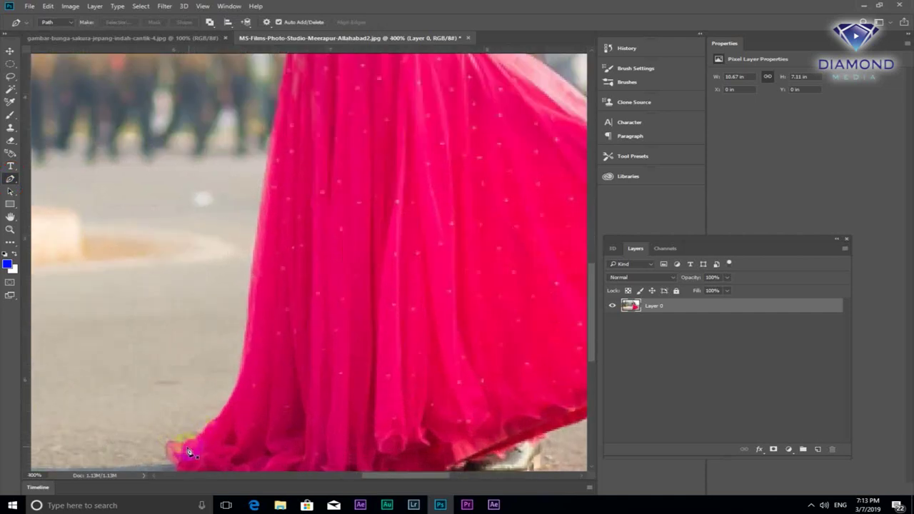
left_click_drag(184, 445, 202, 436)
left_click_drag(246, 362, 248, 340)
left_click_drag(258, 209, 264, 186)
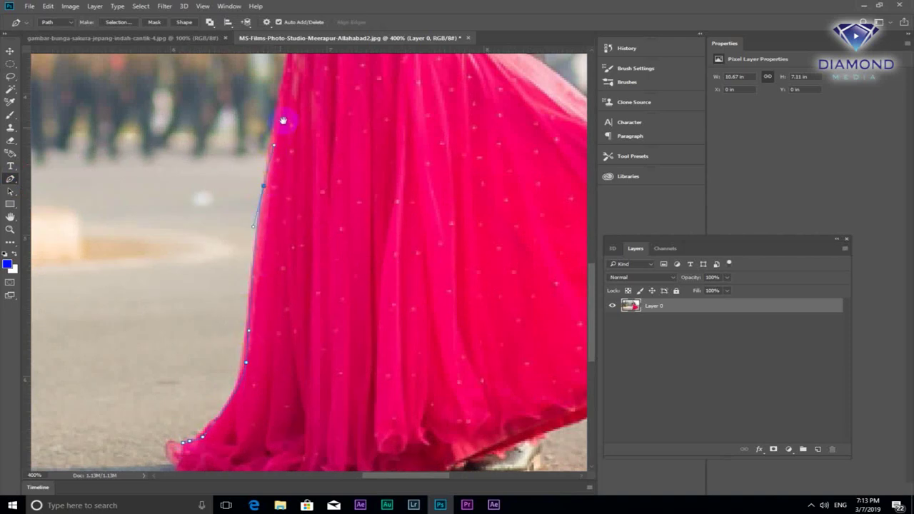
left_click_drag(283, 122, 265, 280)
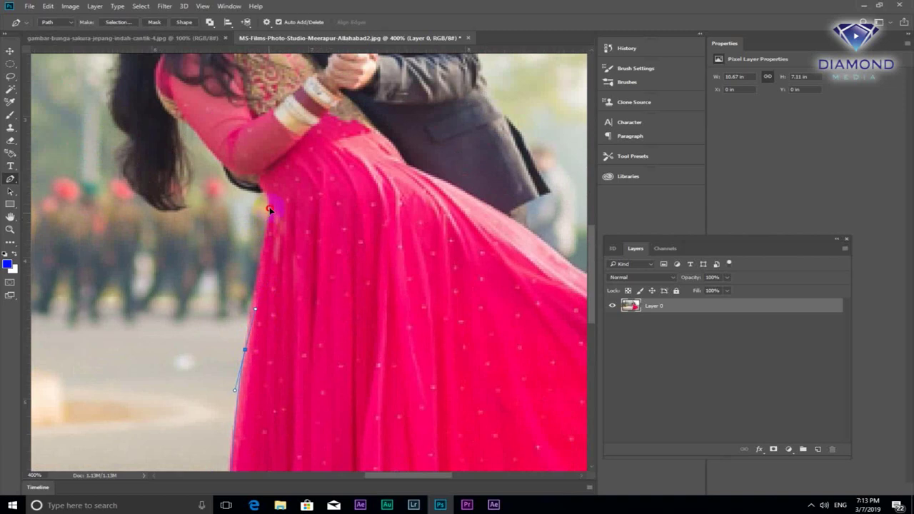
left_click_drag(274, 192, 264, 195)
left_click_drag(236, 184, 228, 175)
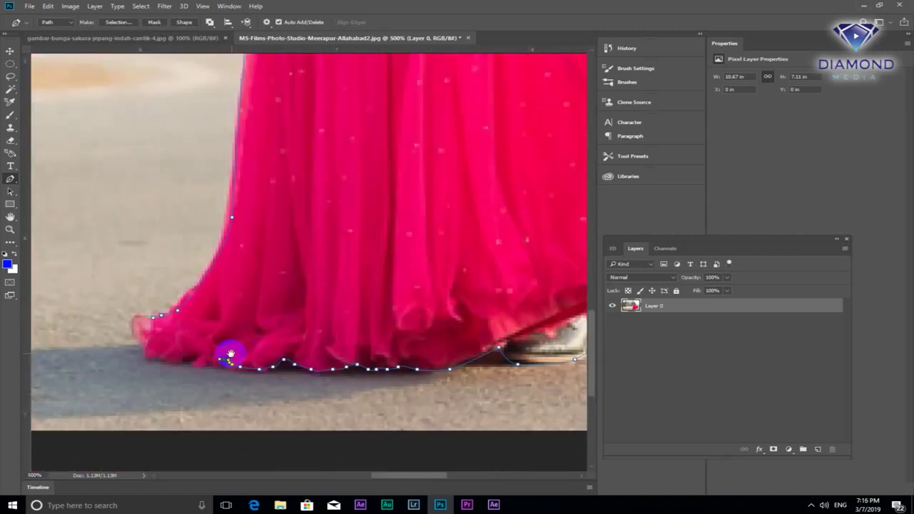
key("ctrl+minus")
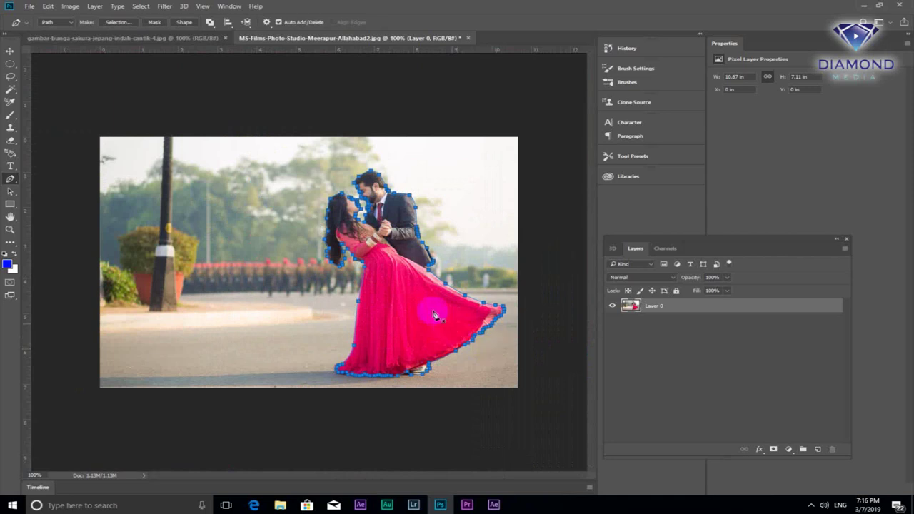
right_click(415, 298)
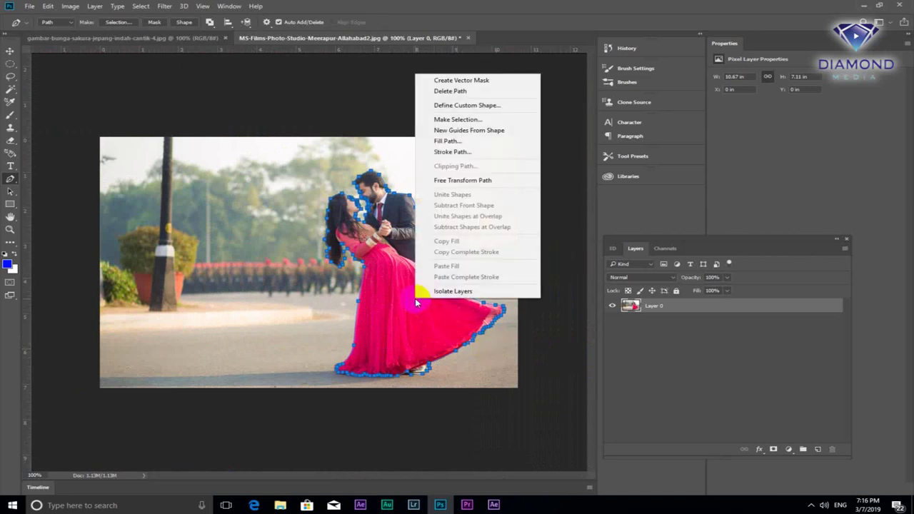
Convert the couple's path into a selection with 0 feather radius
left_click(463, 120)
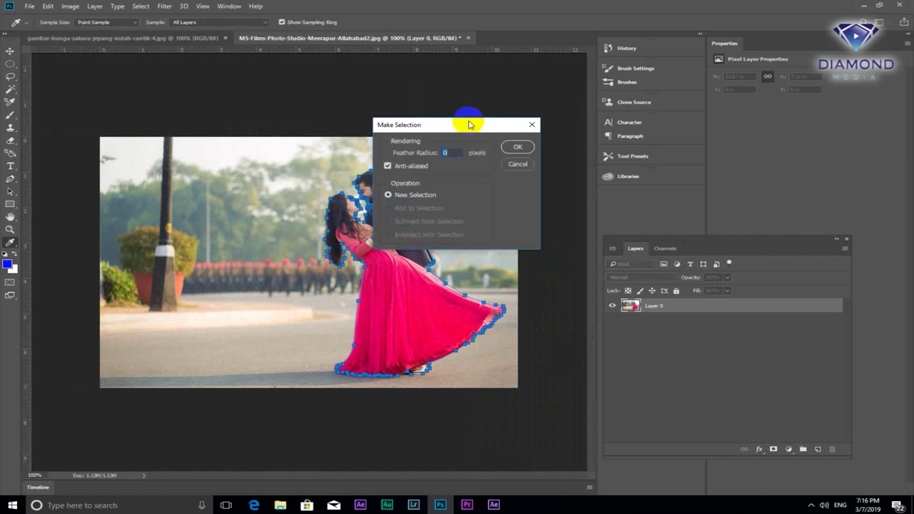
left_click_drag(470, 133, 618, 102)
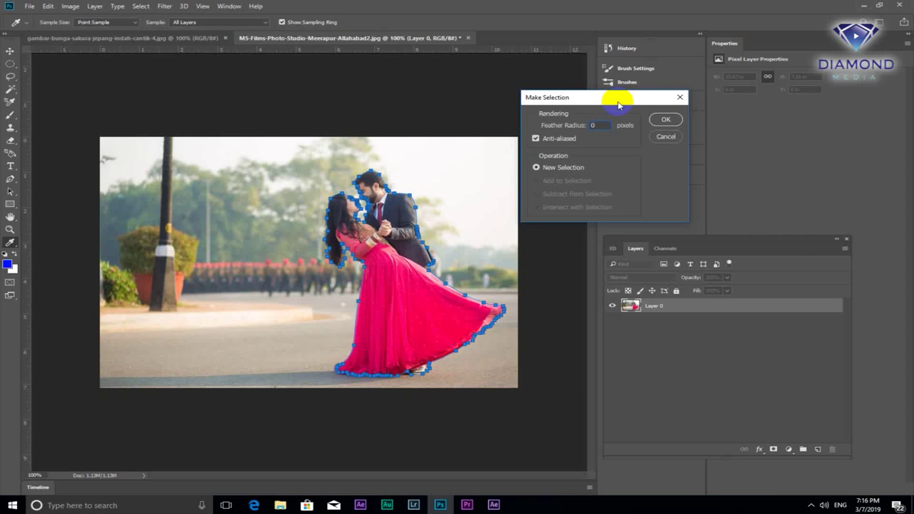
type(".5")
key("Return")
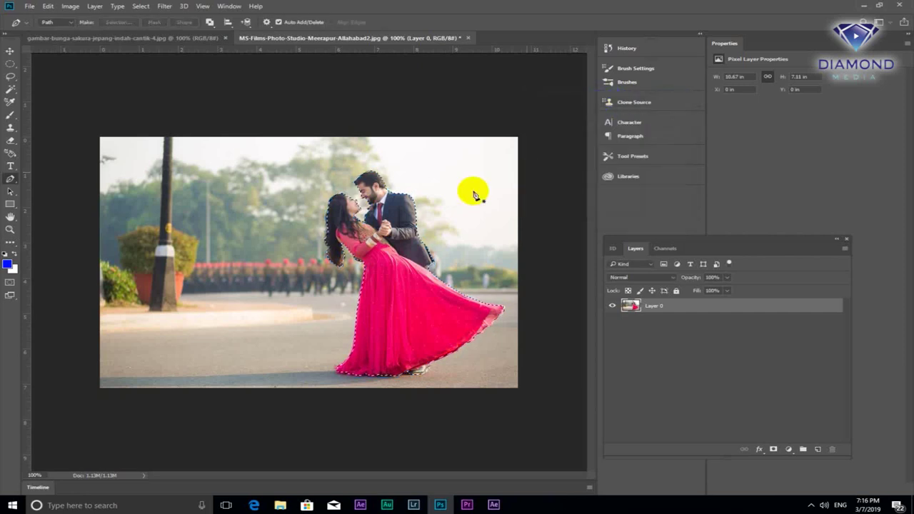
scroll(409, 222, "up", 1)
scroll(408, 222, "down", 1)
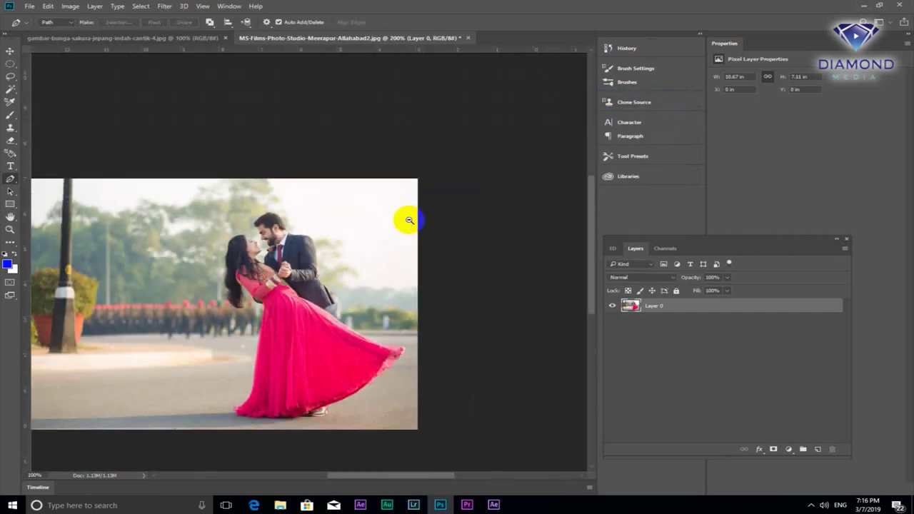
left_click(10, 51)
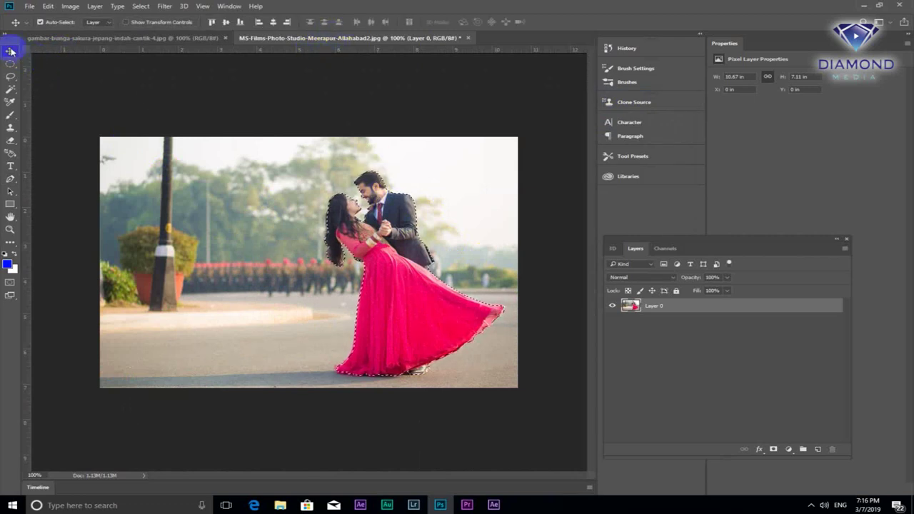
left_click(342, 207)
Move the couple into the lake photo, rotate about 11°, and stand them on the left bridge
mouse_move(425, 214)
left_mouse_down()
mouse_move(117, 48)
mouse_move(143, 264)
mouse_move(123, 286)
mouse_move(148, 232)
left_mouse_up()
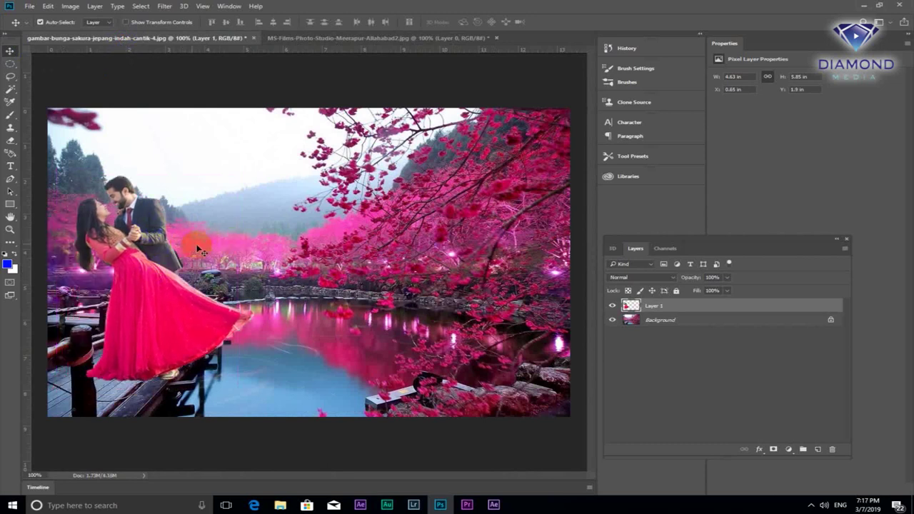
left_click(49, 6)
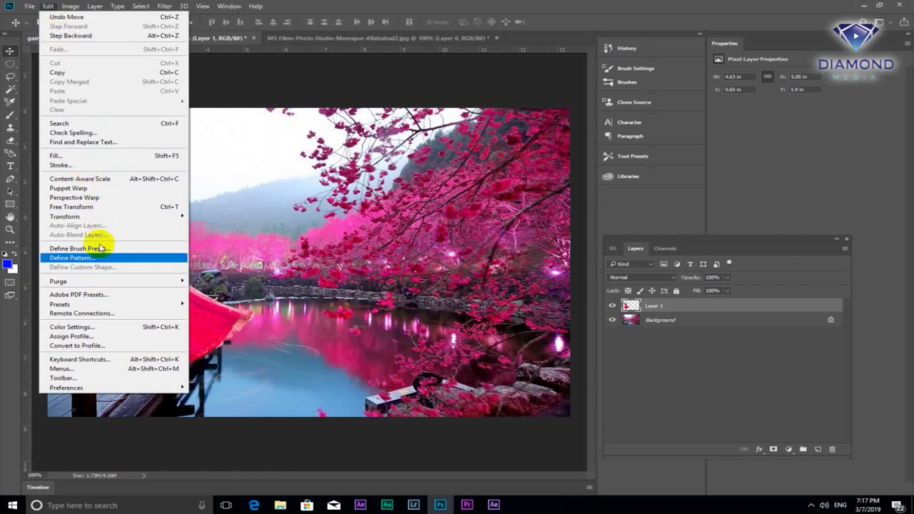
left_click(107, 209)
left_click_drag(282, 143, 319, 153)
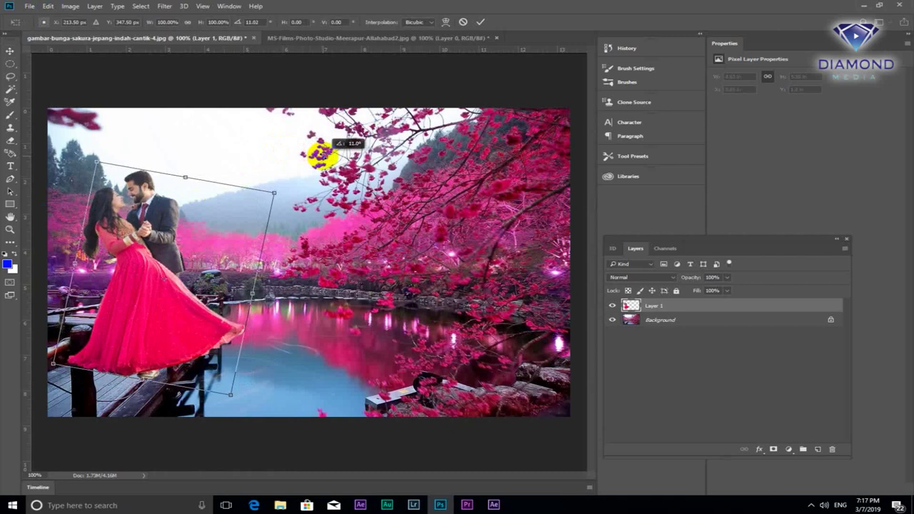
mouse_move(182, 307)
left_mouse_down()
mouse_move(166, 291)
mouse_move(158, 319)
left_mouse_up()
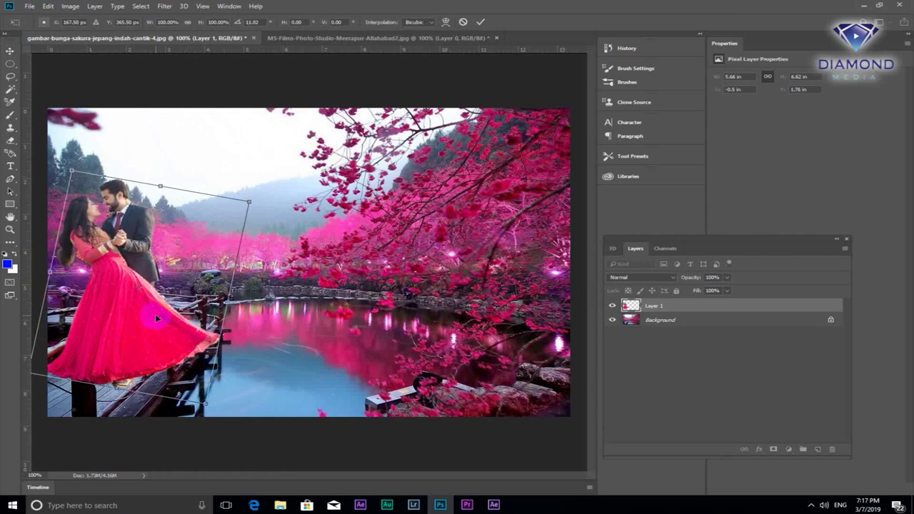
key("Return")
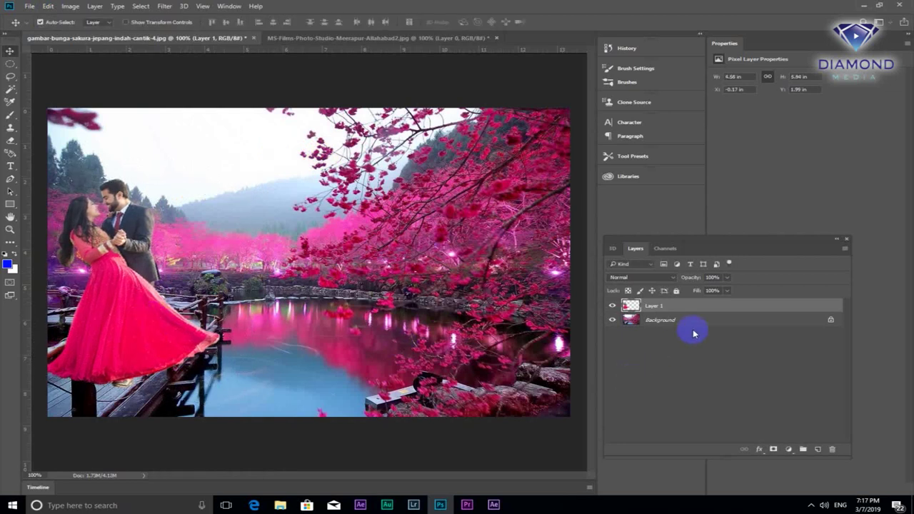
left_click(728, 278)
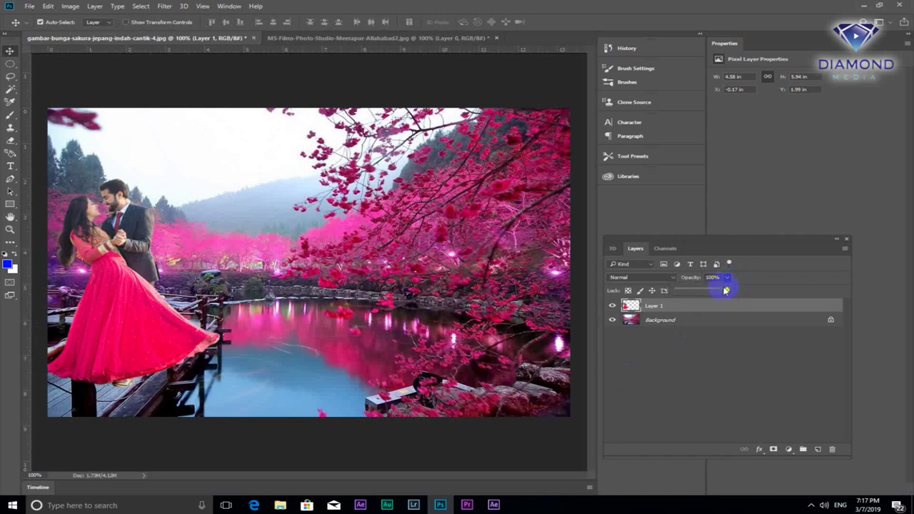
Lower the couple layer to about 47% opacity and zoom in on the dress over the railing
mouse_move(724, 290)
left_mouse_down()
mouse_move(701, 292)
mouse_move(714, 292)
left_mouse_up()
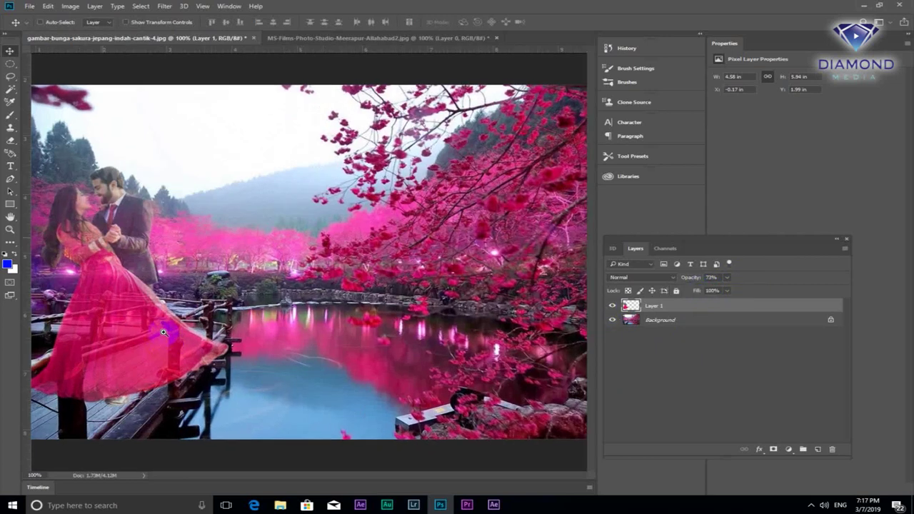
left_click(167, 336, "ctrl")
left_click_drag(220, 347, 251, 346)
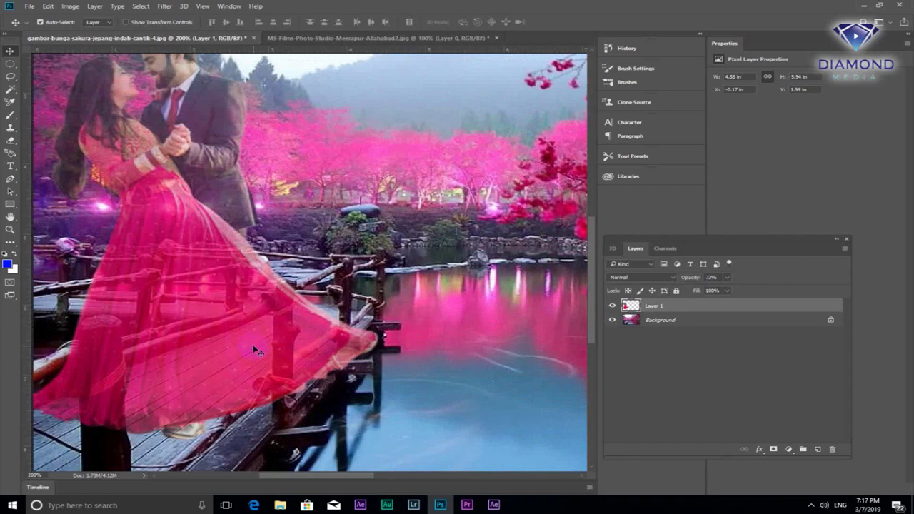
left_click_drag(331, 368, 361, 367)
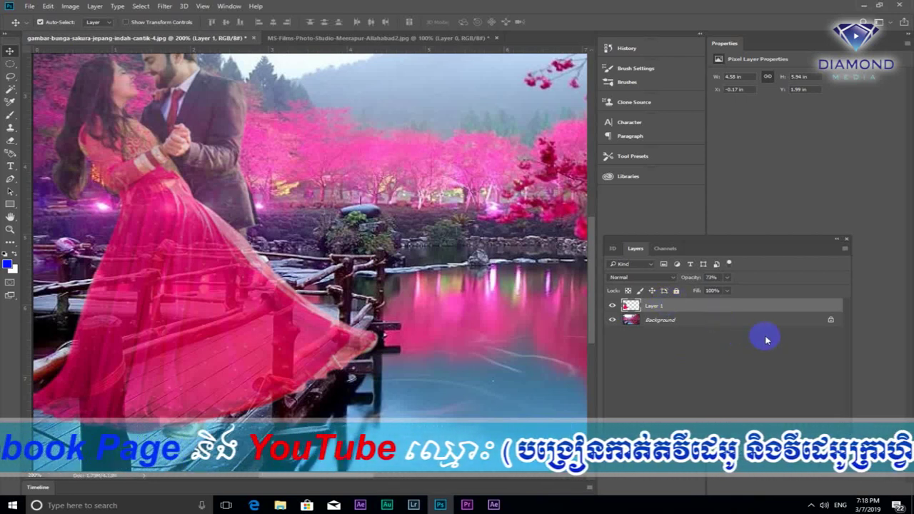
left_click(689, 321)
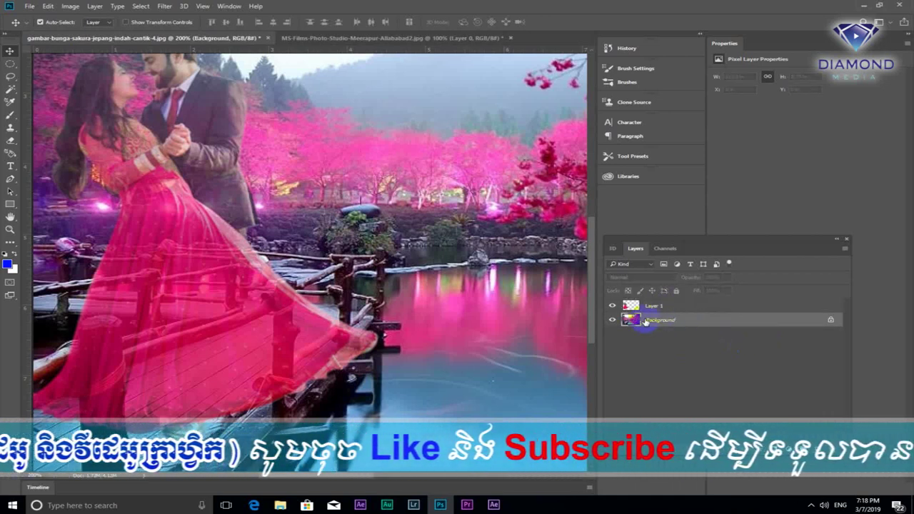
left_click(102, 344)
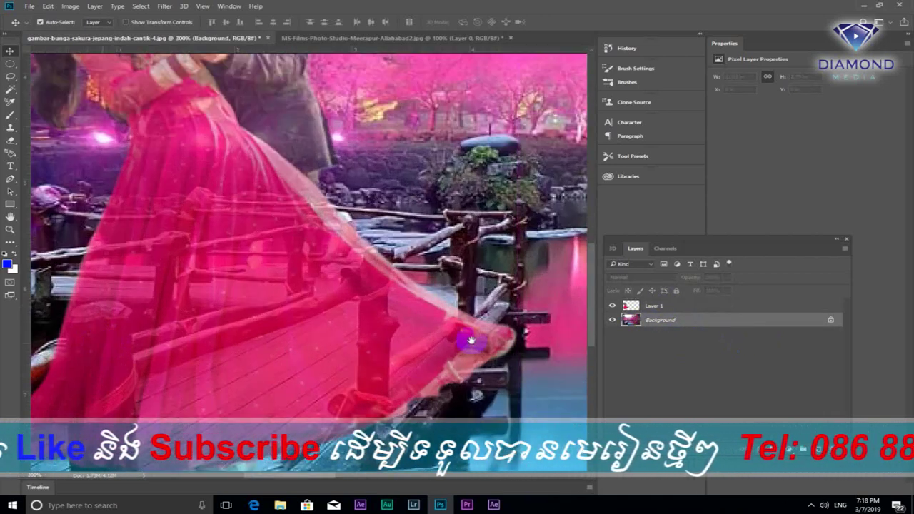
left_click(705, 305)
left_click(727, 278)
left_click_drag(743, 290, 715, 290)
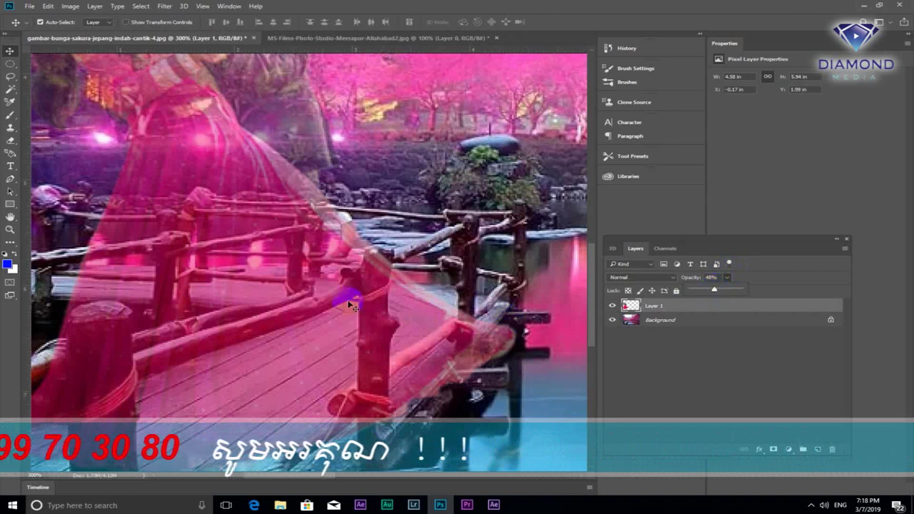
scroll(314, 269, "up", 3)
scroll(314, 268, "down", 2)
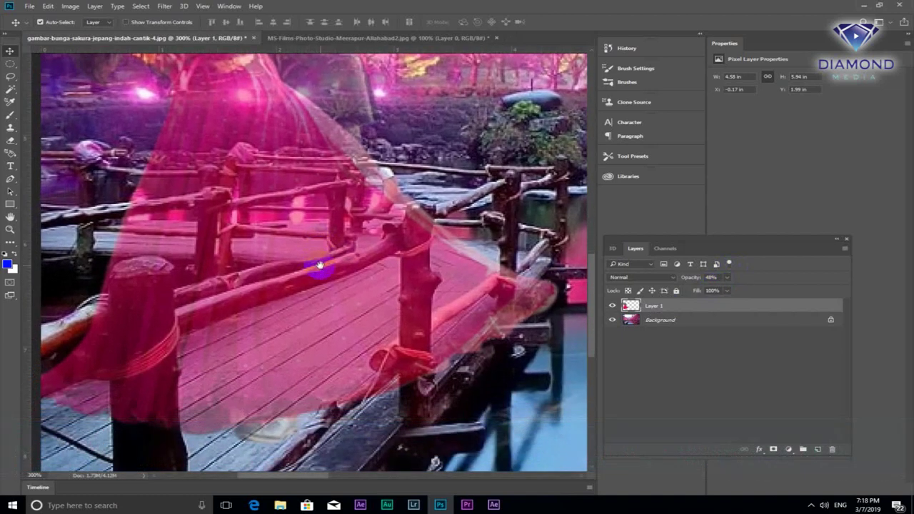
With the couple layer hidden, trace a pen path around the front railing posts and rail
left_click(10, 178)
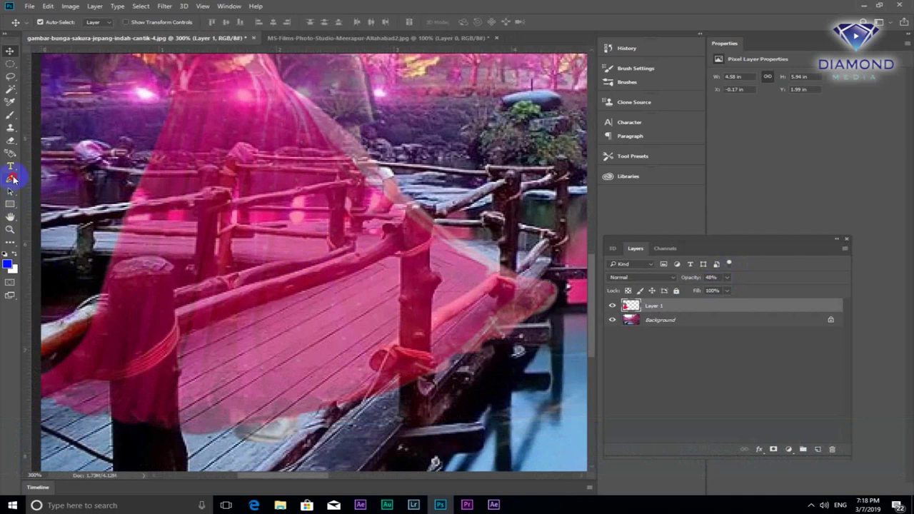
left_click(86, 308)
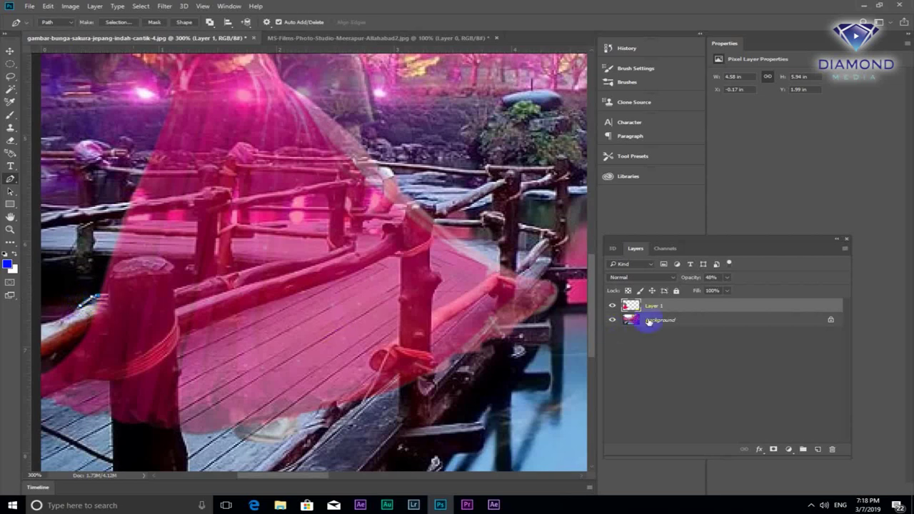
left_click(612, 306)
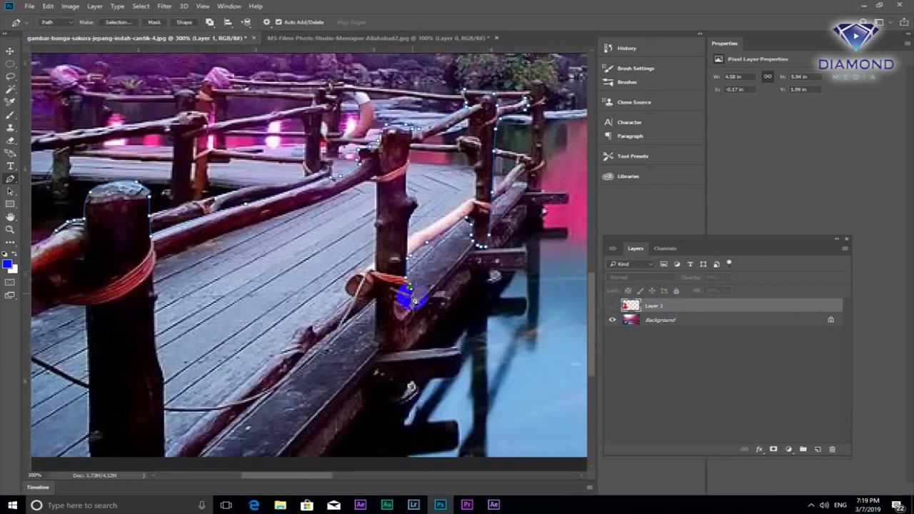
left_click(412, 312)
left_click(408, 320)
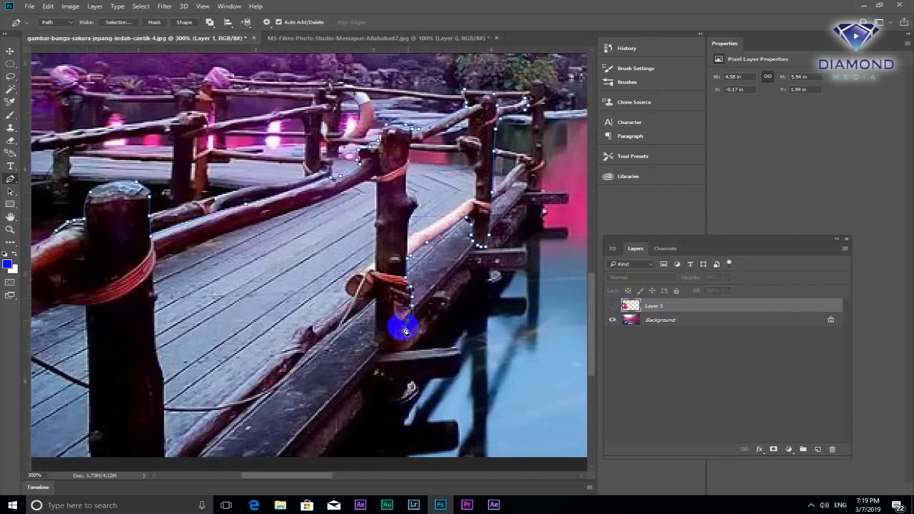
left_click(379, 346)
mouse_move(378, 302)
left_mouse_down()
mouse_move(362, 308)
mouse_move(413, 261)
left_mouse_up()
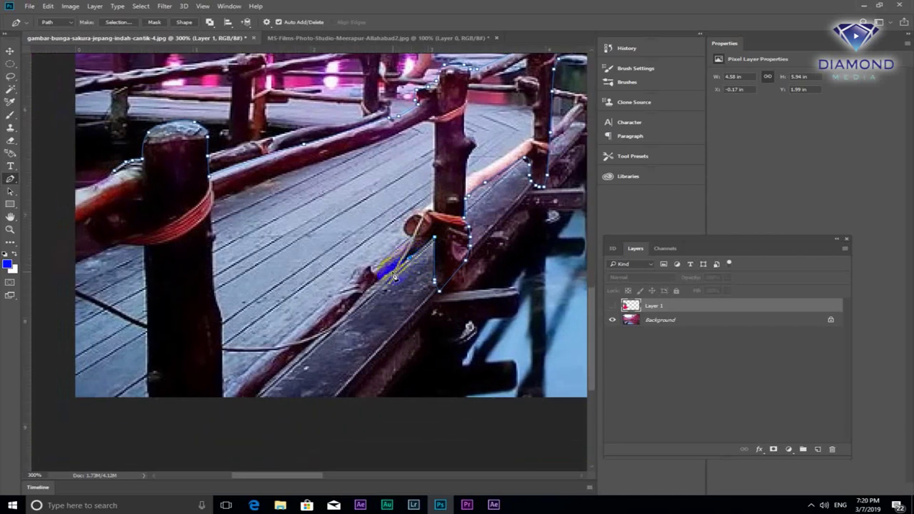
left_click_drag(367, 276, 296, 326)
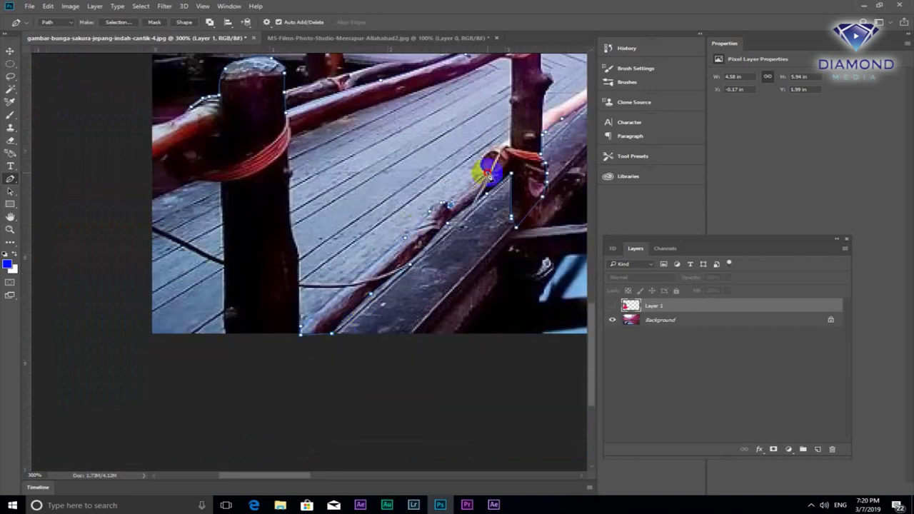
left_click_drag(490, 173, 437, 150)
scroll(286, 286, "down", 1)
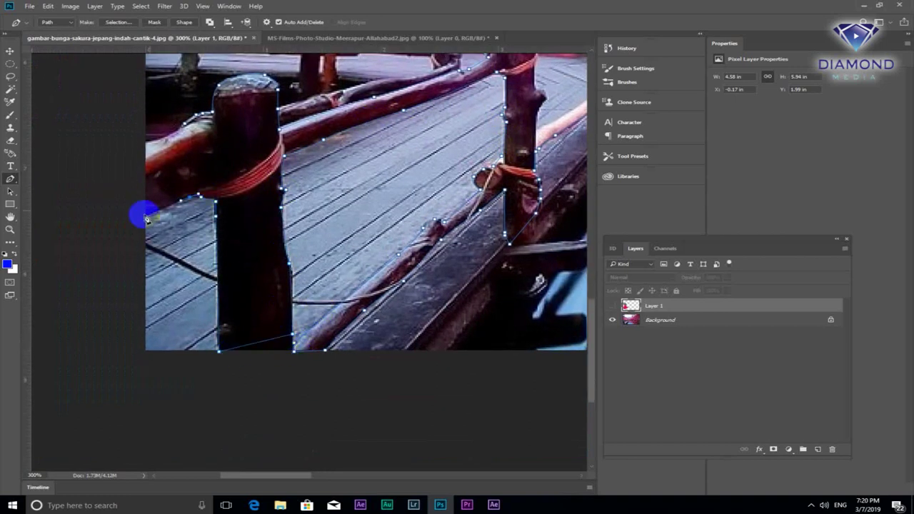
key("ctrl+minus")
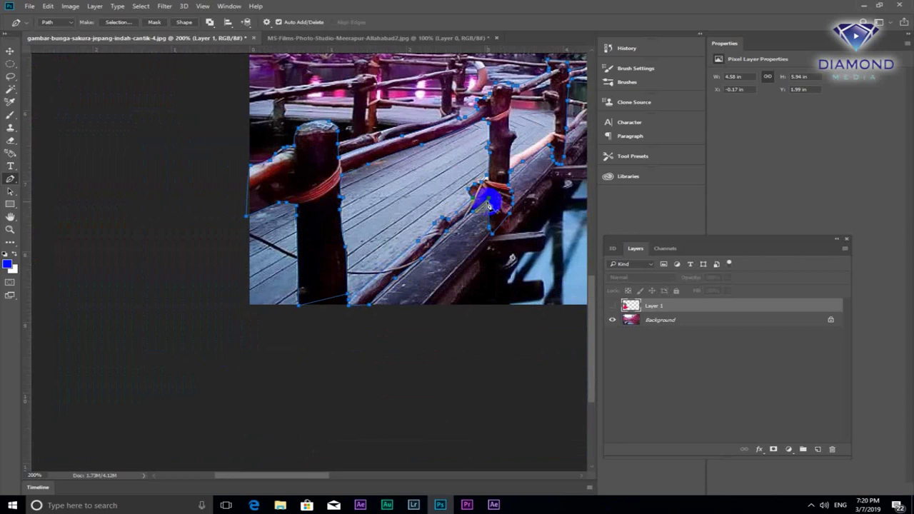
Convert the railing path into a selection with 0.4-pixel feather
right_click(458, 157)
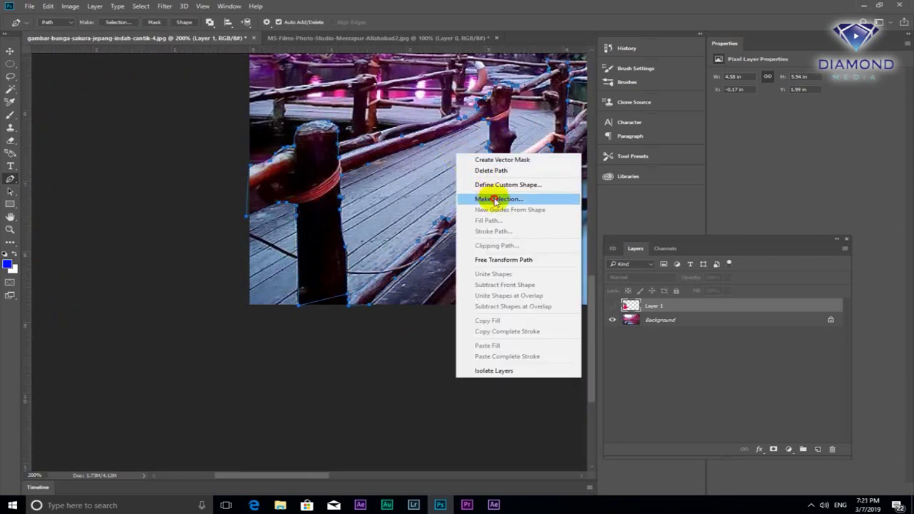
left_click(494, 199)
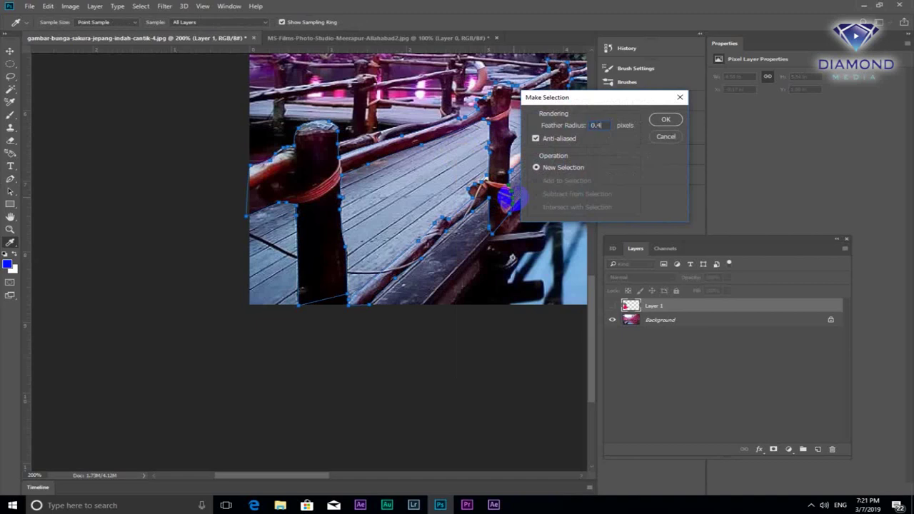
key("Return")
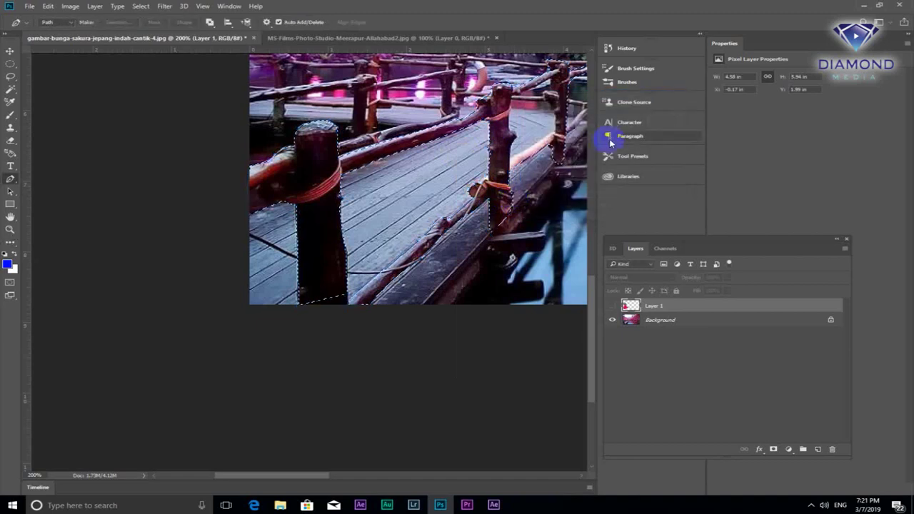
left_click(612, 306)
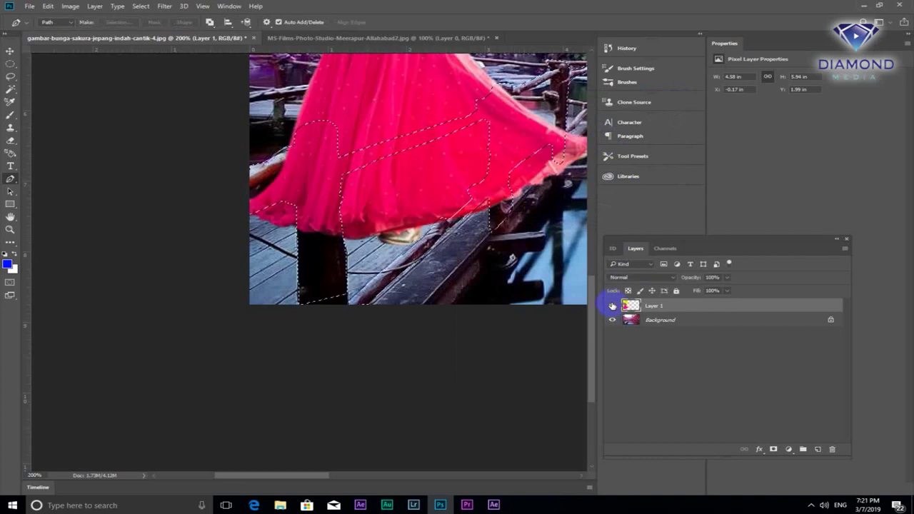
left_click(425, 272)
left_click(616, 306, "ctrl")
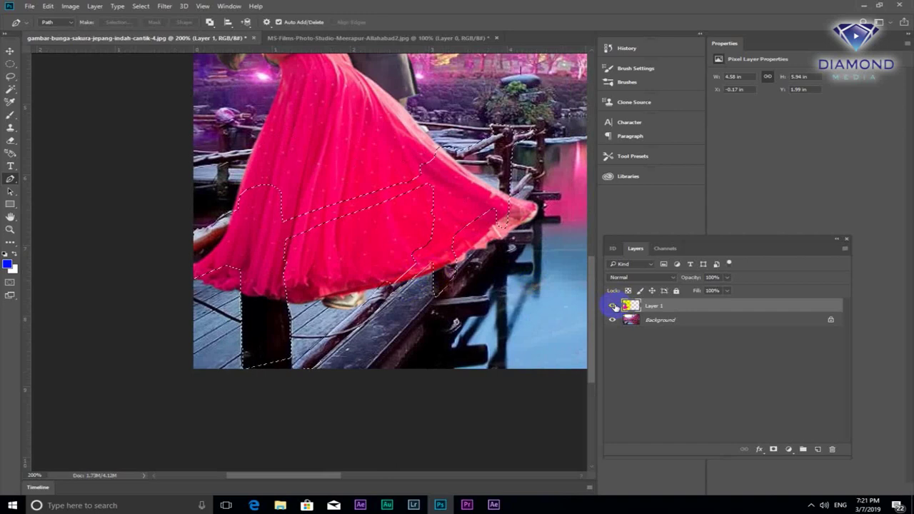
left_click(612, 305)
scroll(471, 178, "up", 1)
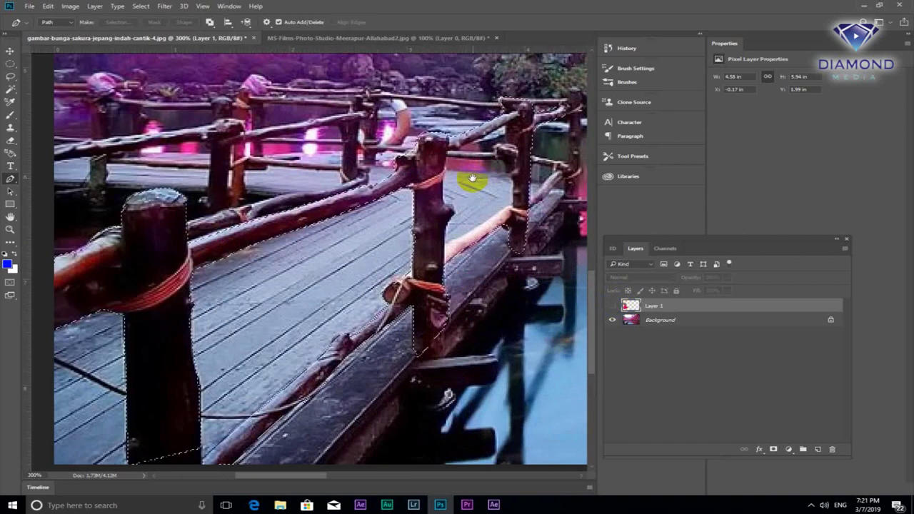
Subtract the far post and rail from the selection, then show the couple again
left_click(447, 152)
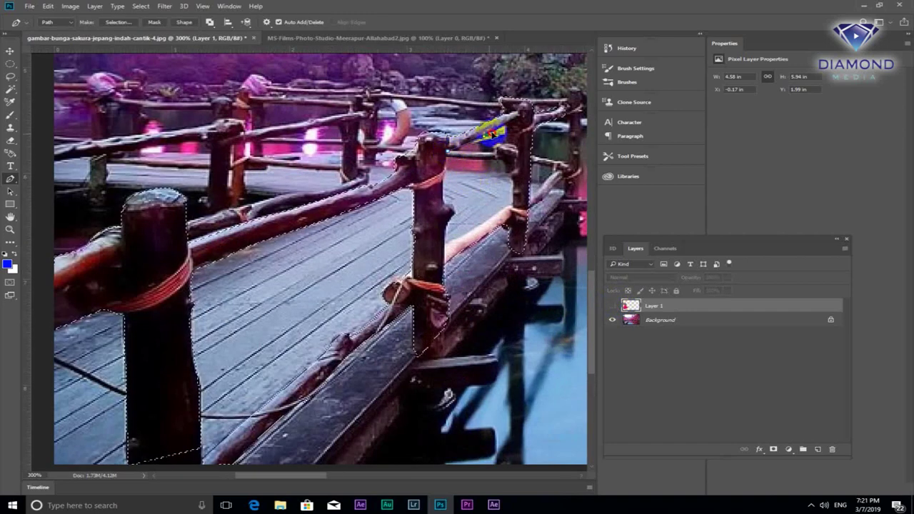
left_click_drag(449, 154, 504, 194)
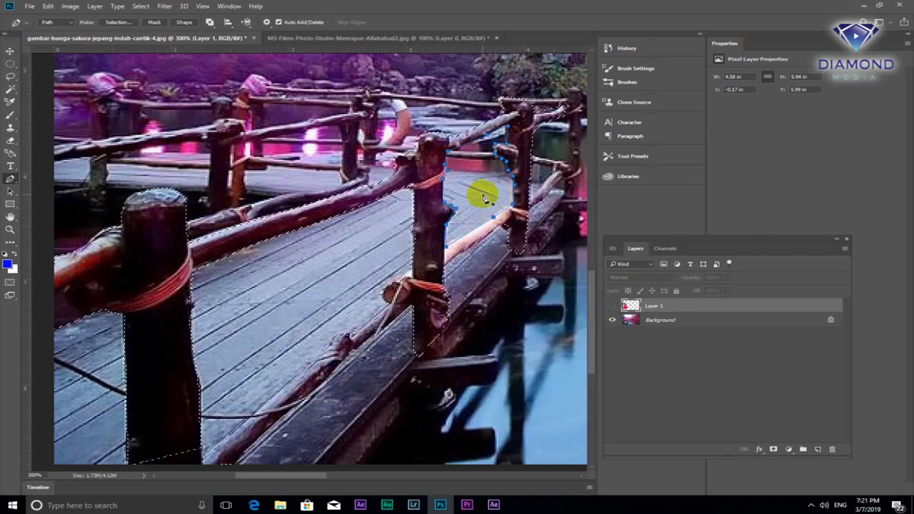
right_click(478, 187)
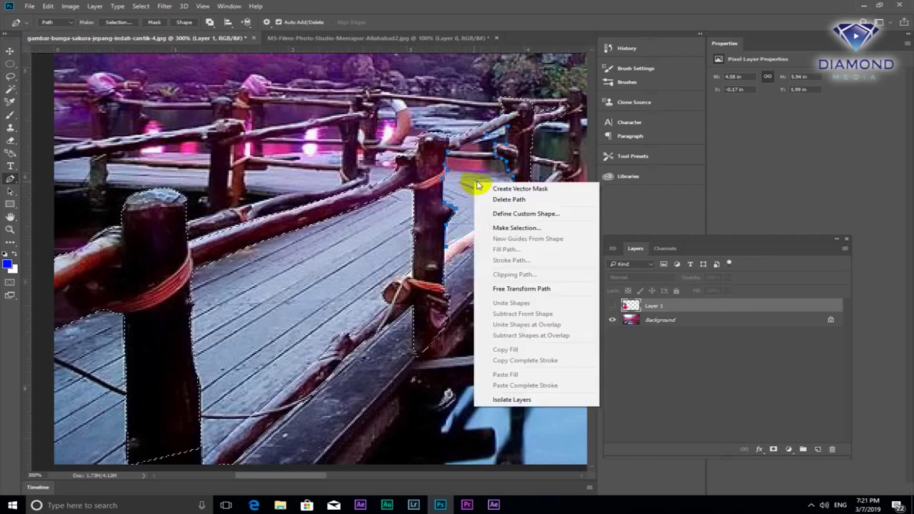
left_click(519, 228)
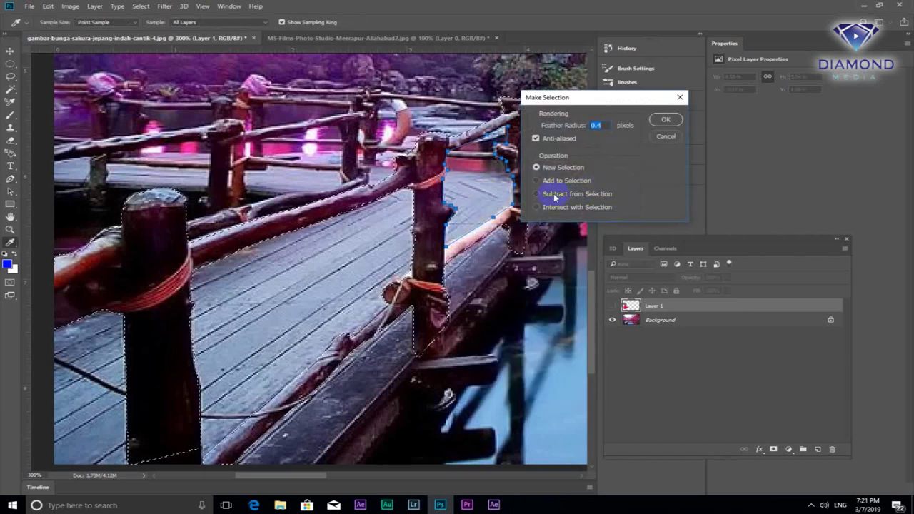
left_click(661, 126)
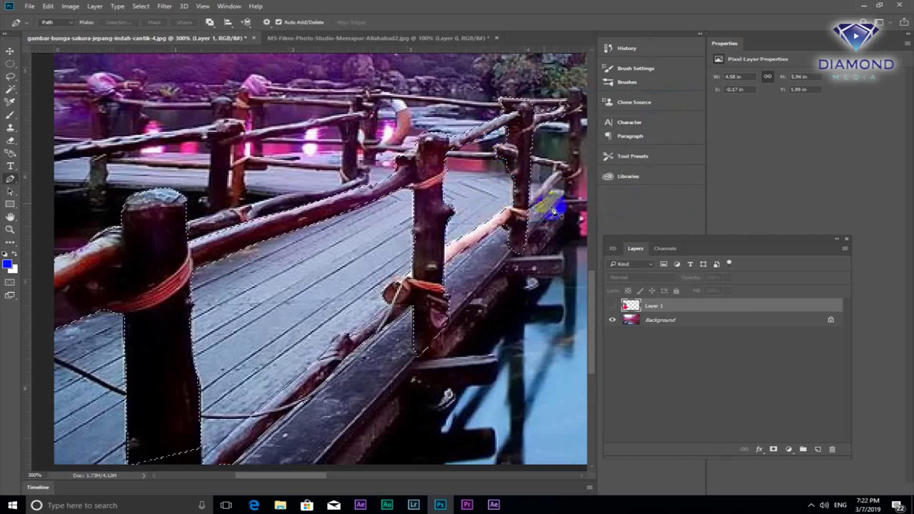
left_click(612, 306)
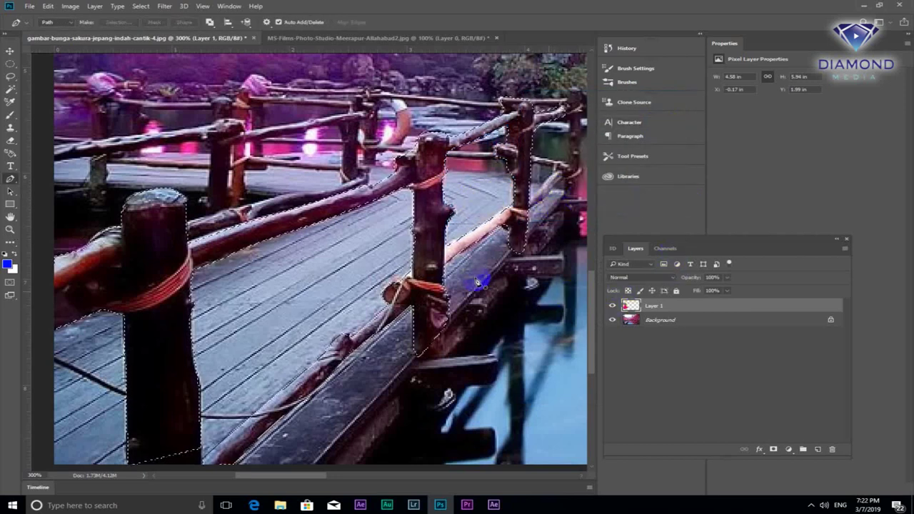
scroll(402, 223, "down", 1)
scroll(401, 223, "down", 1)
scroll(401, 222, "down", 1)
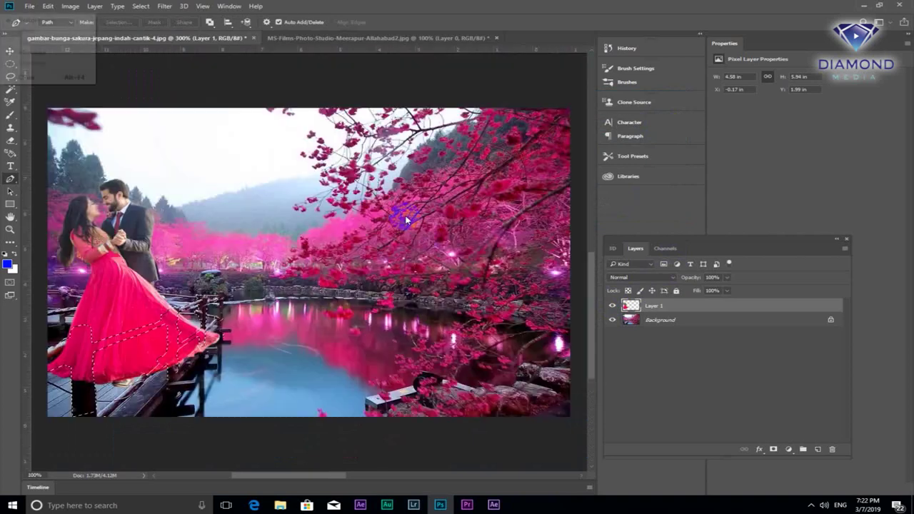
Copy the selected railing from Background to Layer 2 and stack it above Layer 1
scroll(251, 274, "up", 1)
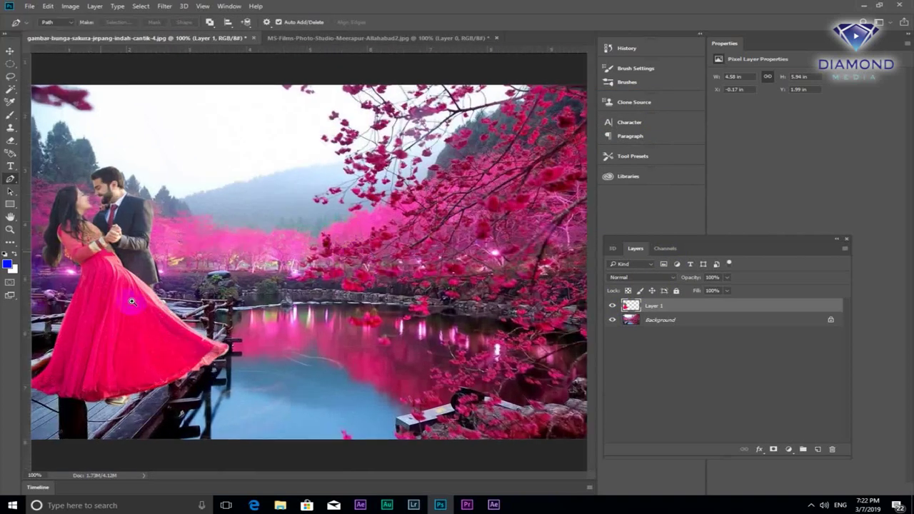
scroll(252, 274, "down", 1)
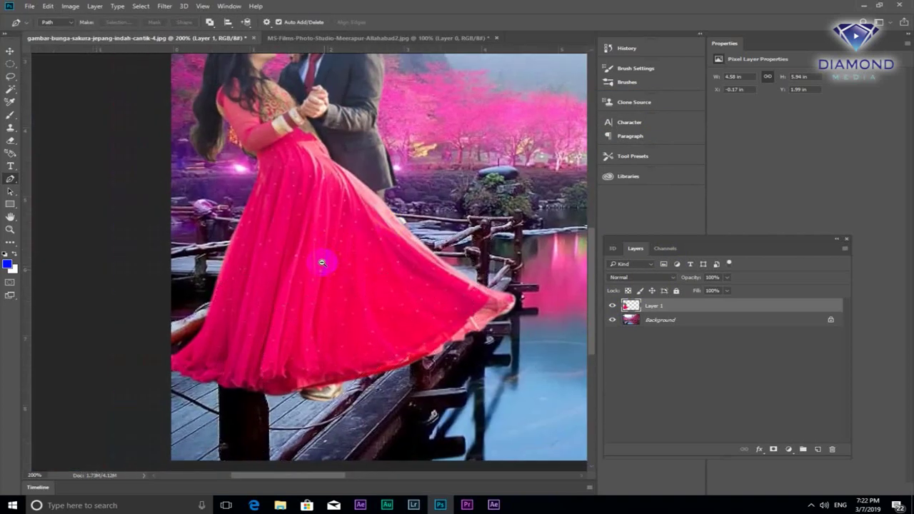
scroll(320, 262, "down", 1)
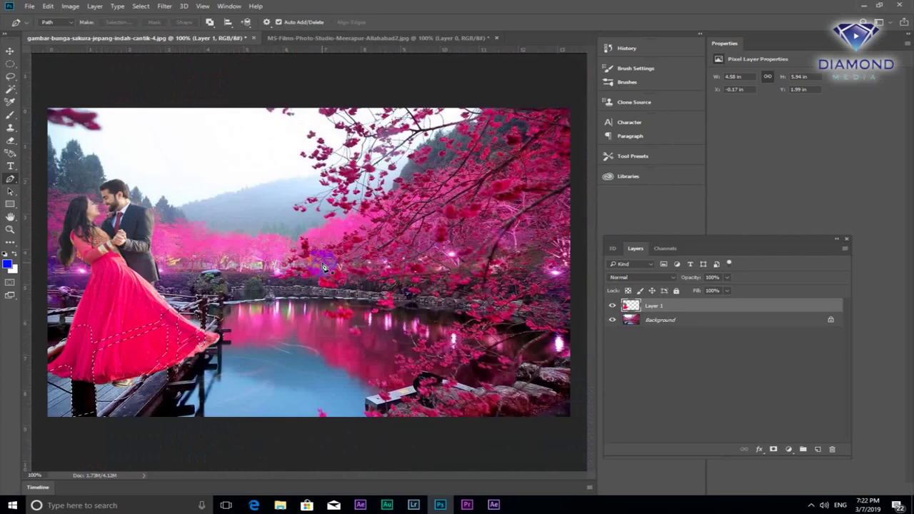
left_click(662, 321)
left_click(612, 307)
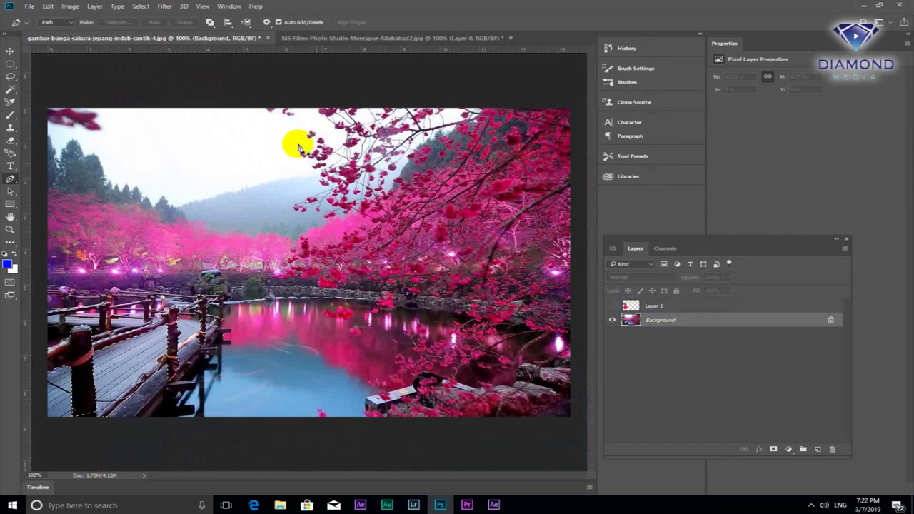
left_click(10, 51)
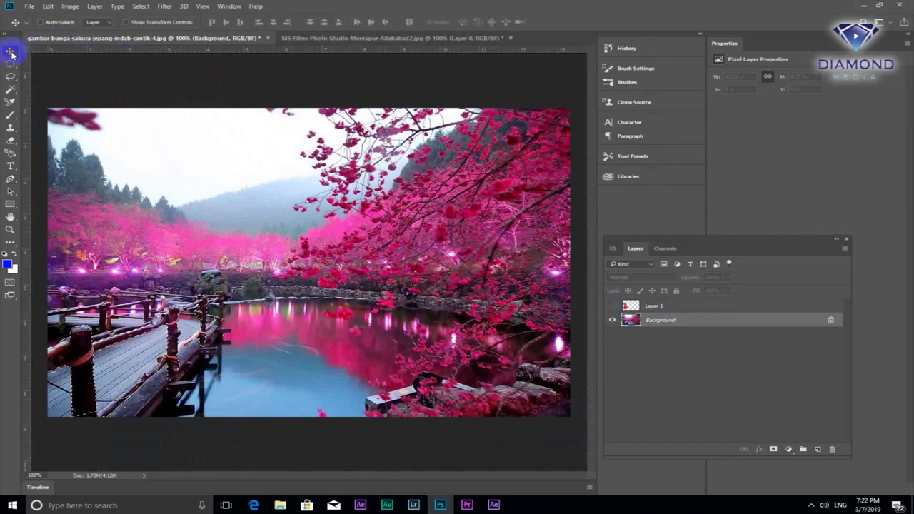
key("ctrl+j")
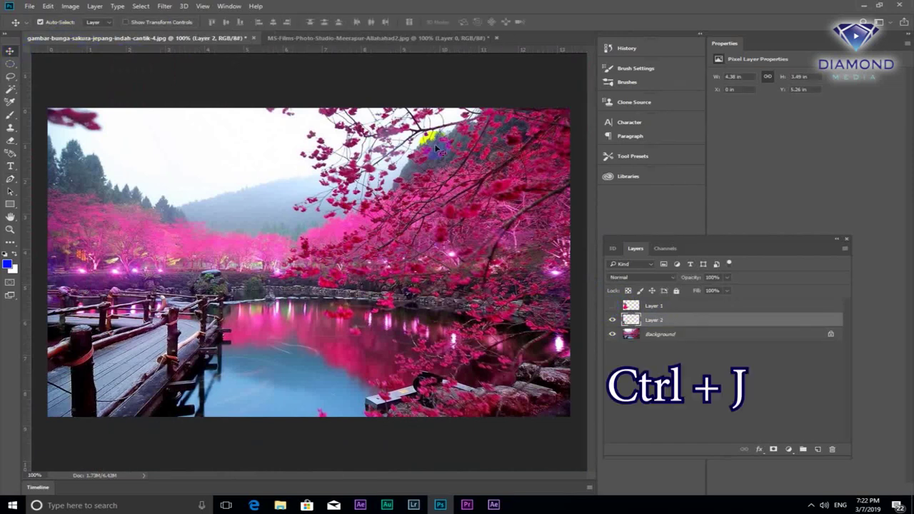
left_click(612, 306)
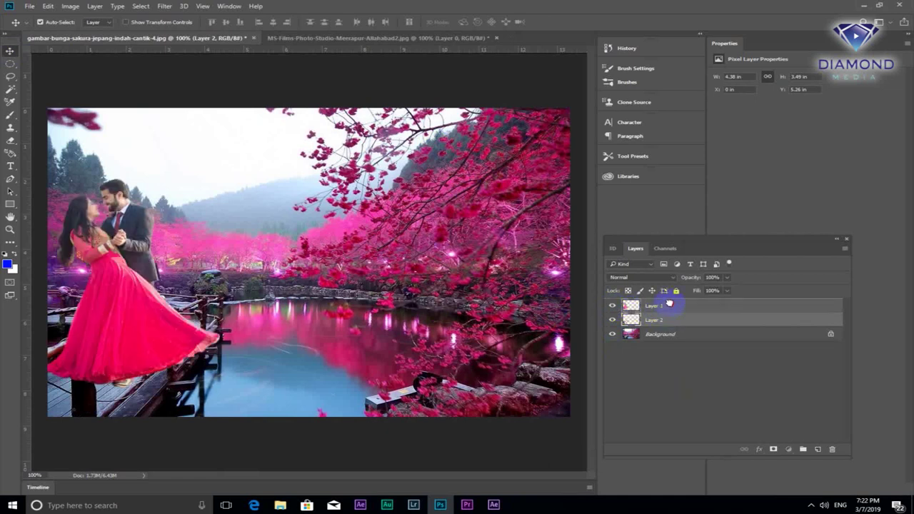
left_click_drag(668, 320, 668, 303)
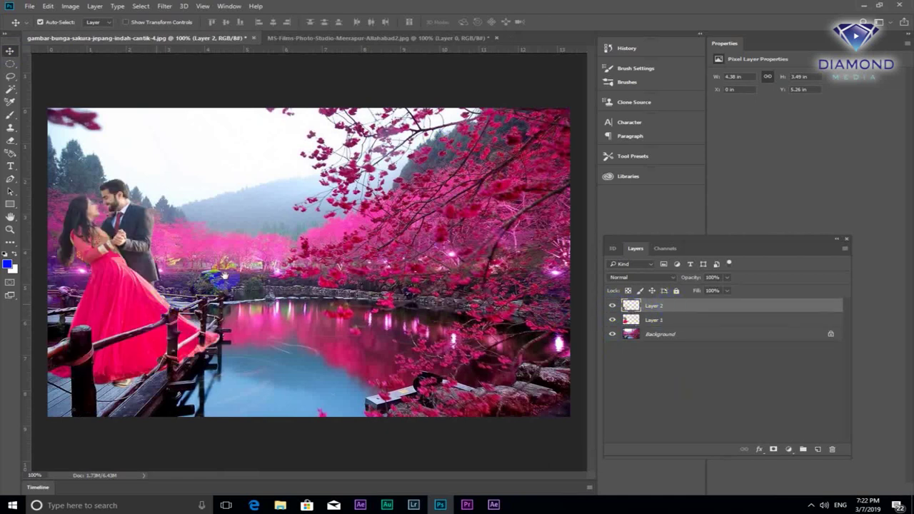
Zoom in on the couple and boardwalk to check the railing overlaps the dress
left_click(175, 332, "alt")
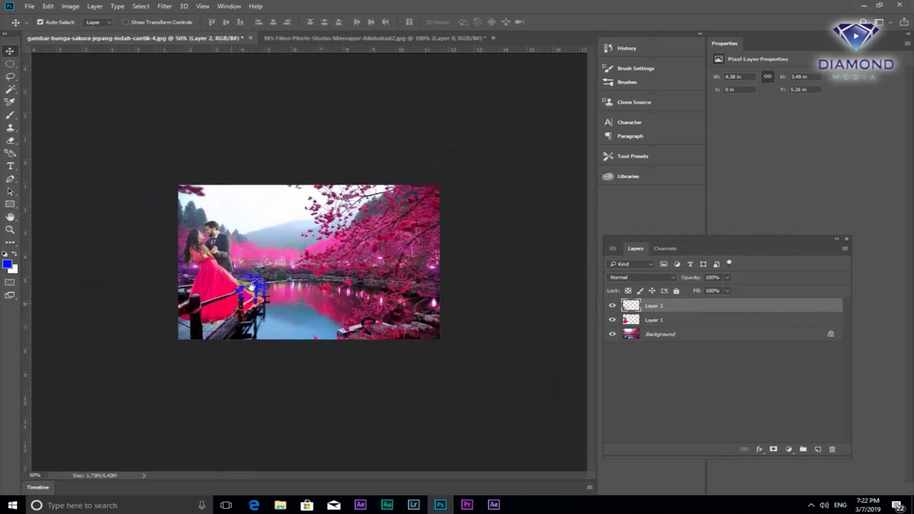
mouse_move(176, 332)
left_mouse_down()
mouse_move(231, 280)
mouse_move(265, 281)
left_mouse_up()
left_click(344, 245)
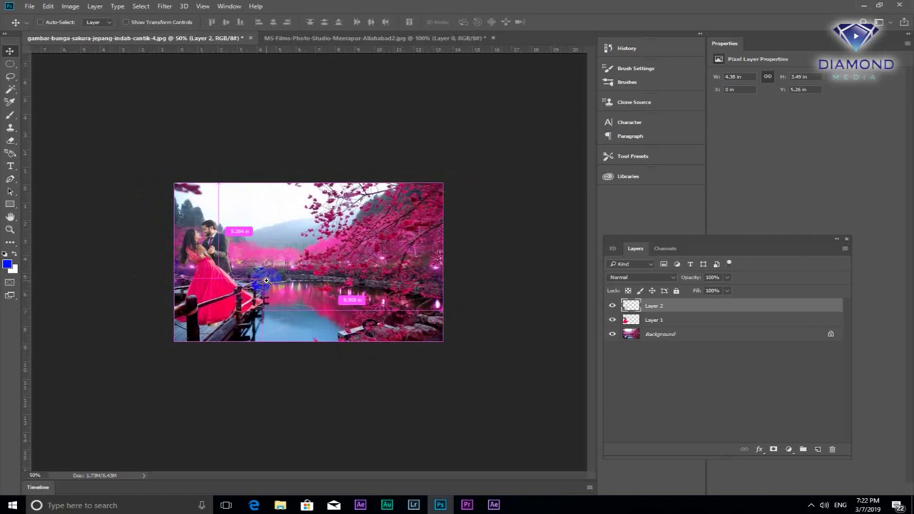
left_click(179, 377)
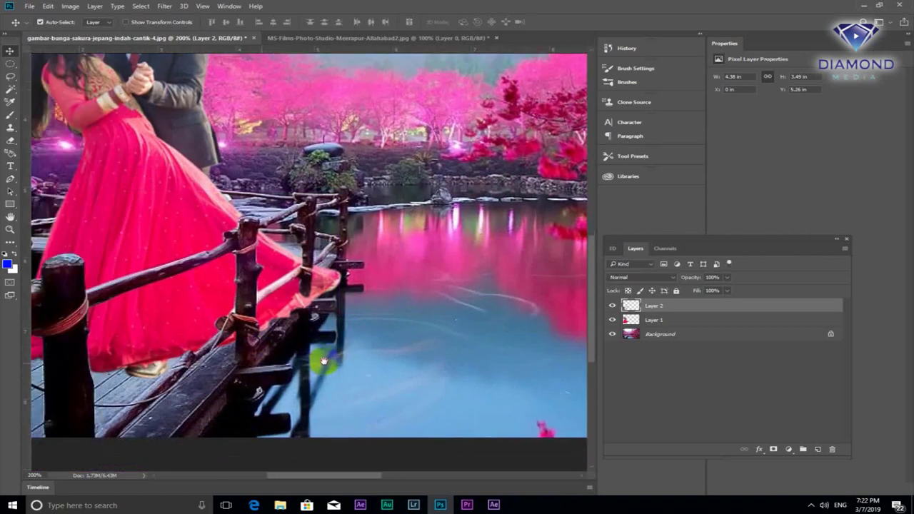
left_click_drag(324, 361, 367, 357)
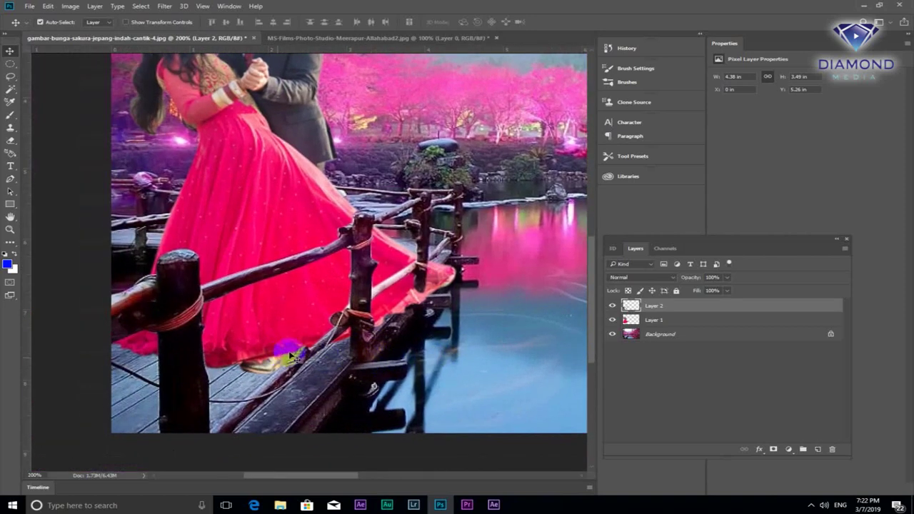
left_click(612, 322)
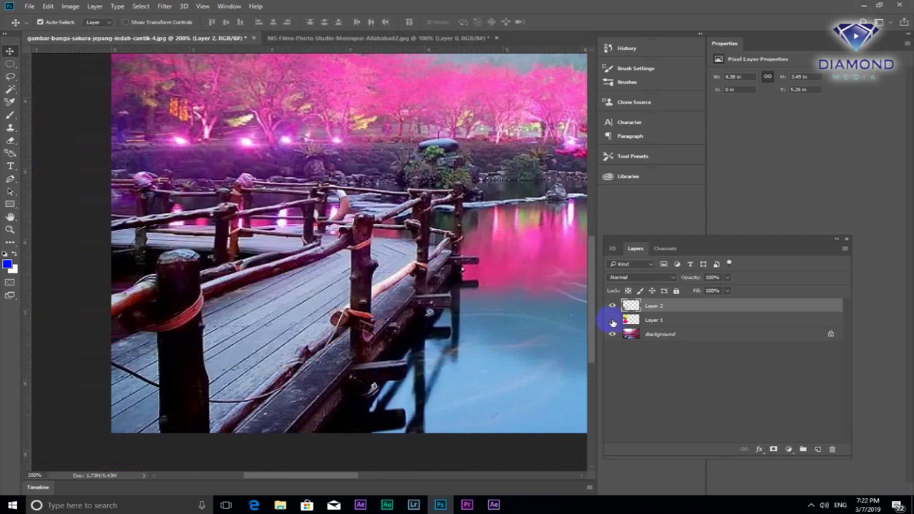
left_click(657, 320)
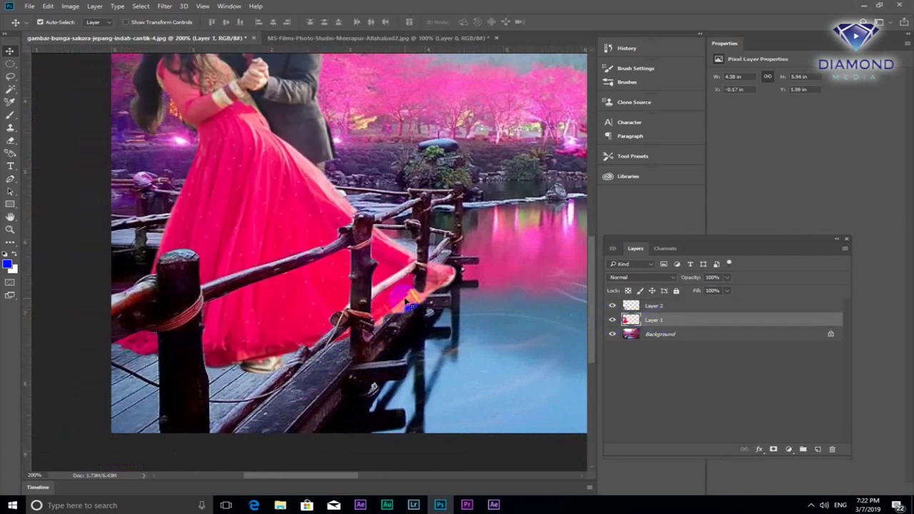
left_click(11, 180)
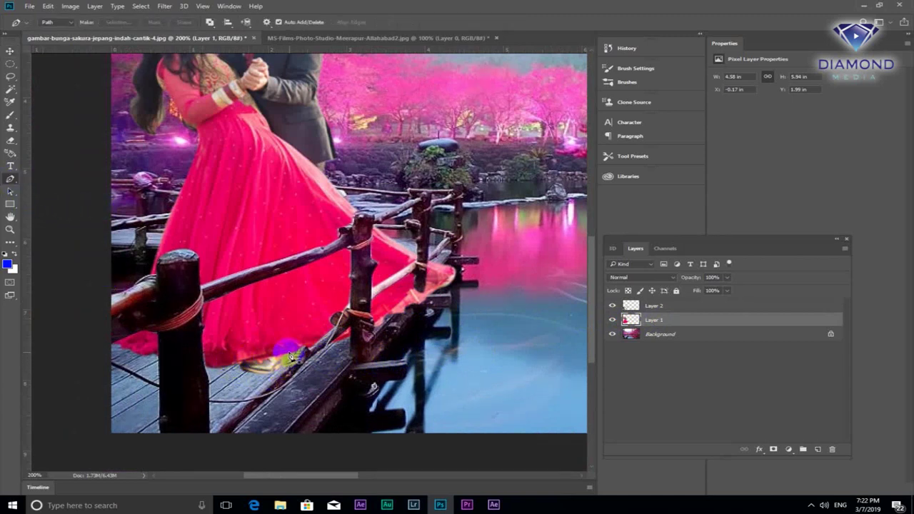
Trace around the woman's shoe and turn it into a selection with 0.4-pixel feather
left_click_drag(284, 356, 259, 368)
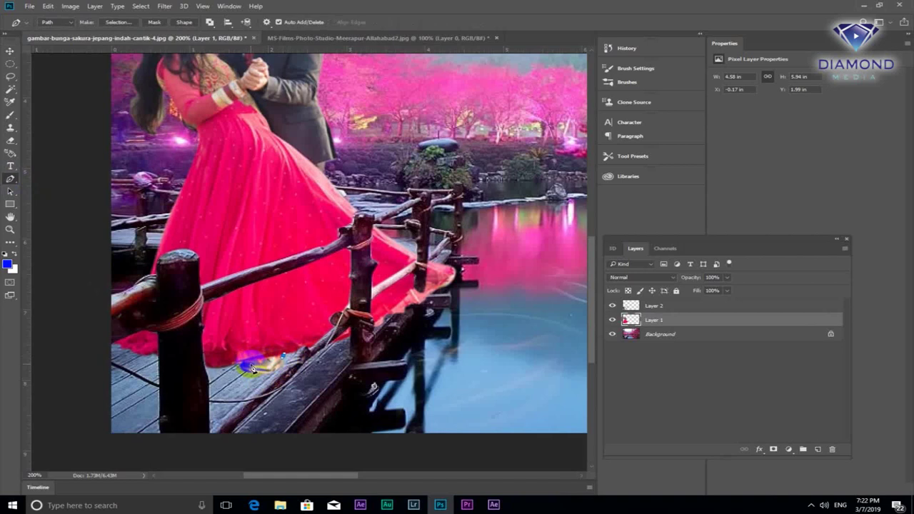
left_click(262, 386)
right_click(282, 373)
left_click(335, 193)
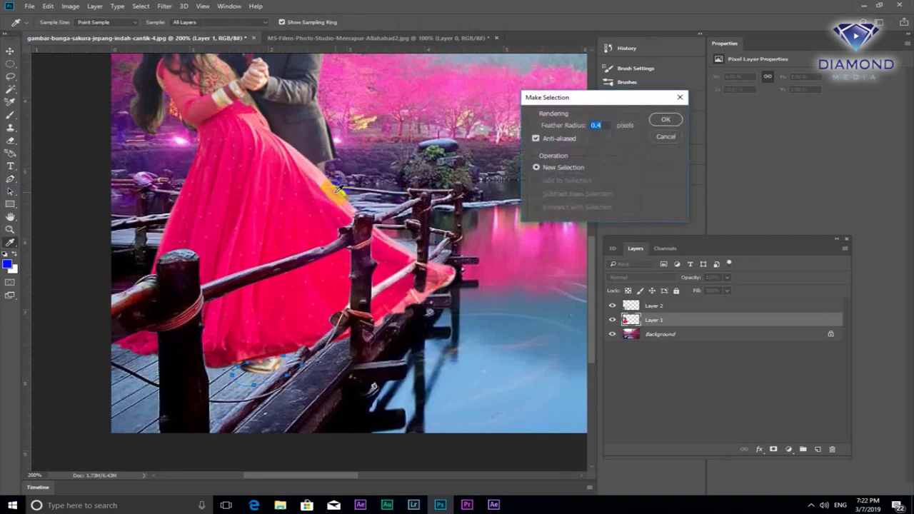
key("Return")
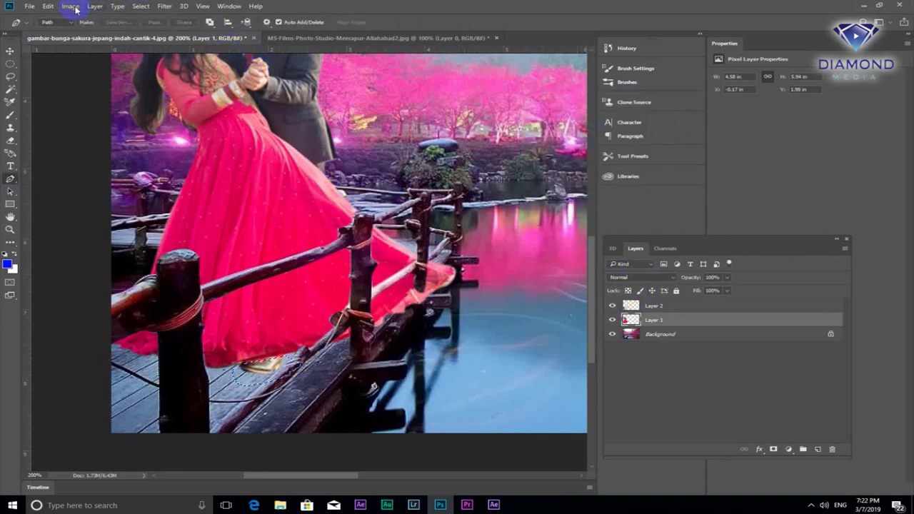
Apply Levels to the shoe with midtones 0.64 and output white 166
left_click(75, 8)
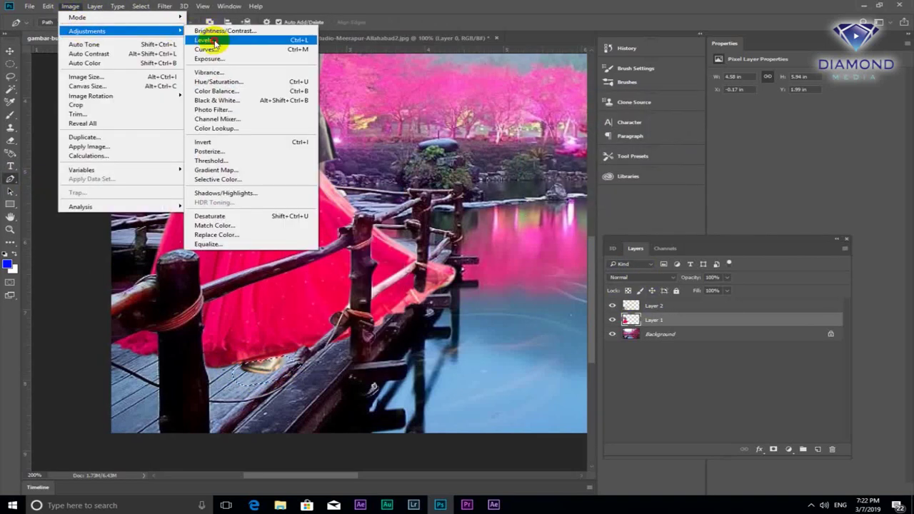
left_click(214, 41)
mouse_move(431, 225)
left_mouse_down()
mouse_move(465, 224)
mouse_move(448, 221)
left_mouse_up()
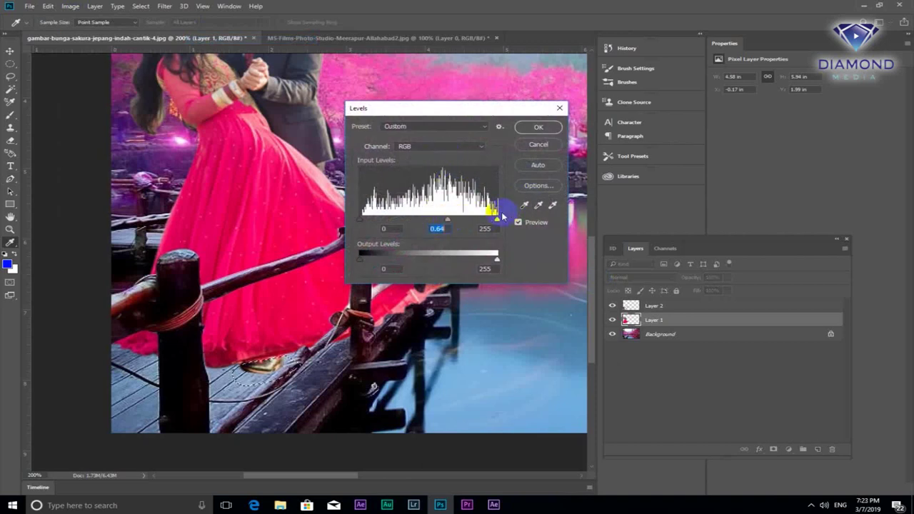
left_click(497, 219)
left_click_drag(490, 261, 455, 261)
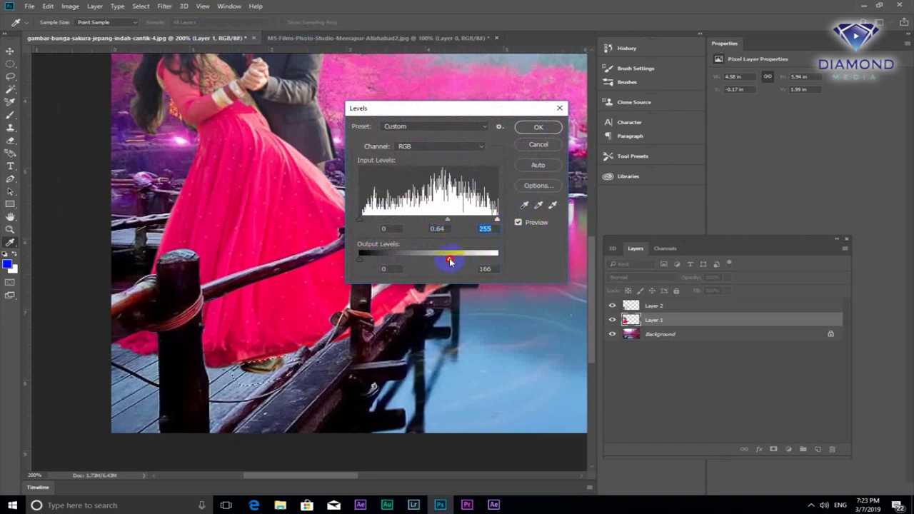
left_click(538, 126)
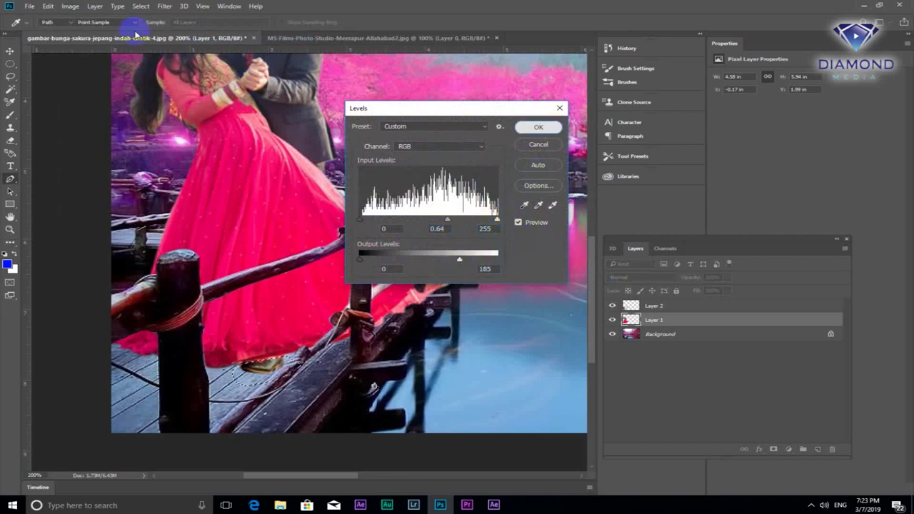
left_click(69, 6)
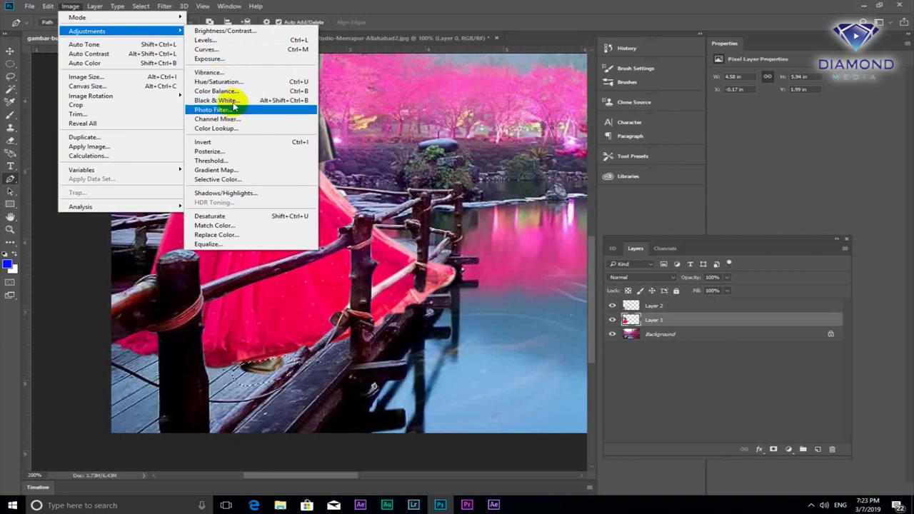
left_click(227, 90)
Colour-balance the shoe's midtones to -8, 0, +56 and inspect the couple and pond
left_click(453, 172)
left_click_drag(439, 193, 461, 193)
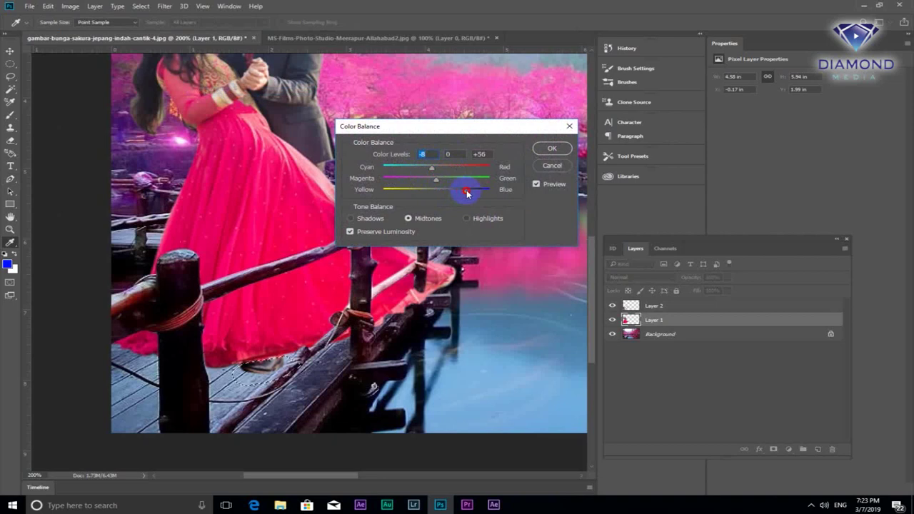
left_click(552, 148)
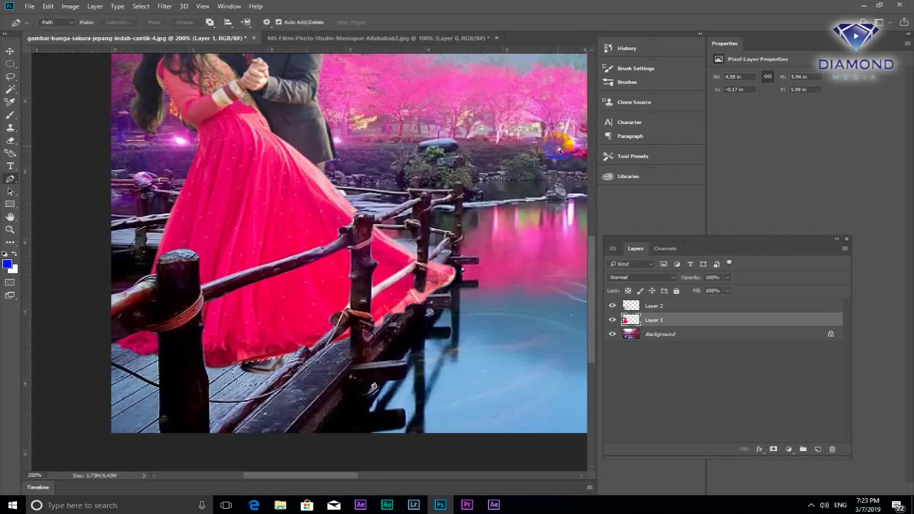
key("ctrl+minus")
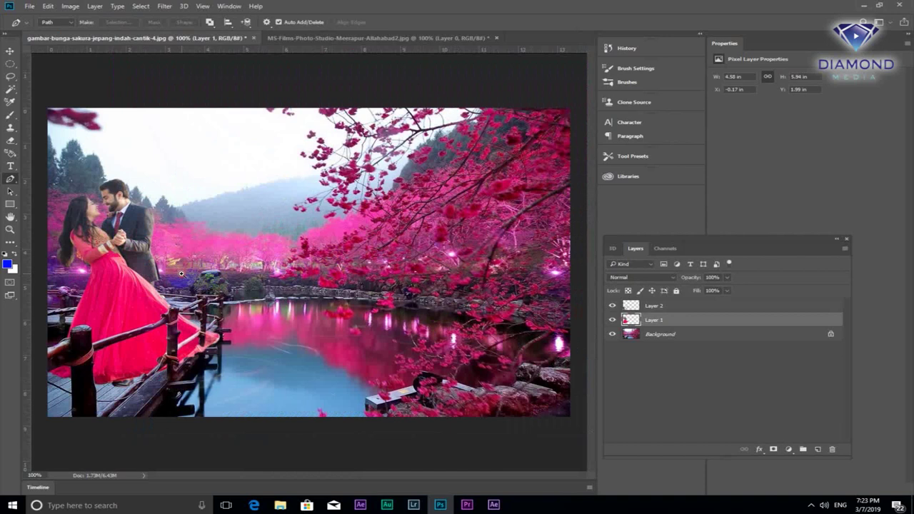
scroll(182, 273, "up", 1)
left_click_drag(137, 301, 392, 271)
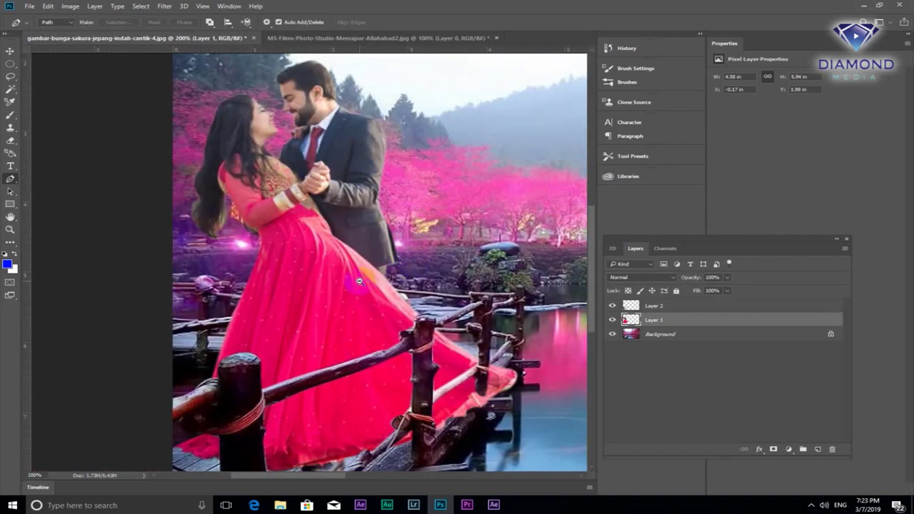
key("ctrl+minus")
scroll(214, 302, "up", 1)
left_click_drag(383, 312, 333, 312)
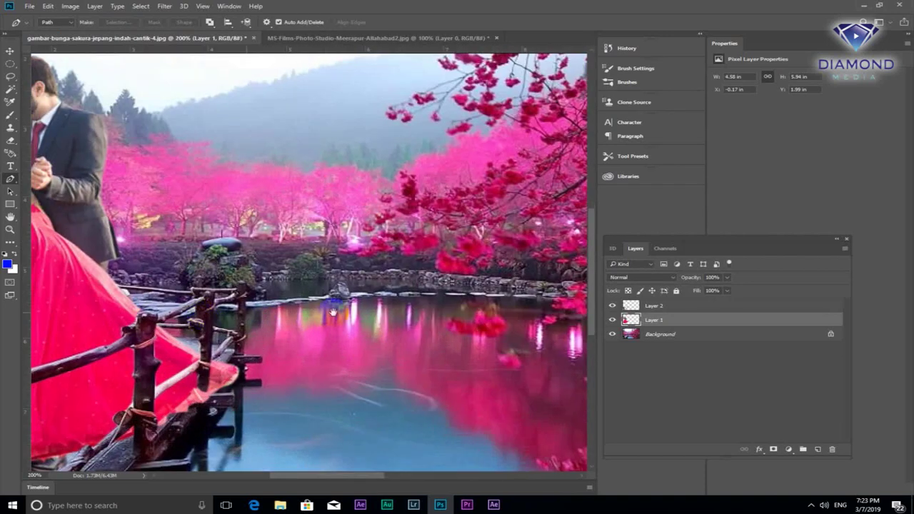
key("ctrl+minus")
scroll(336, 314, "up", 1)
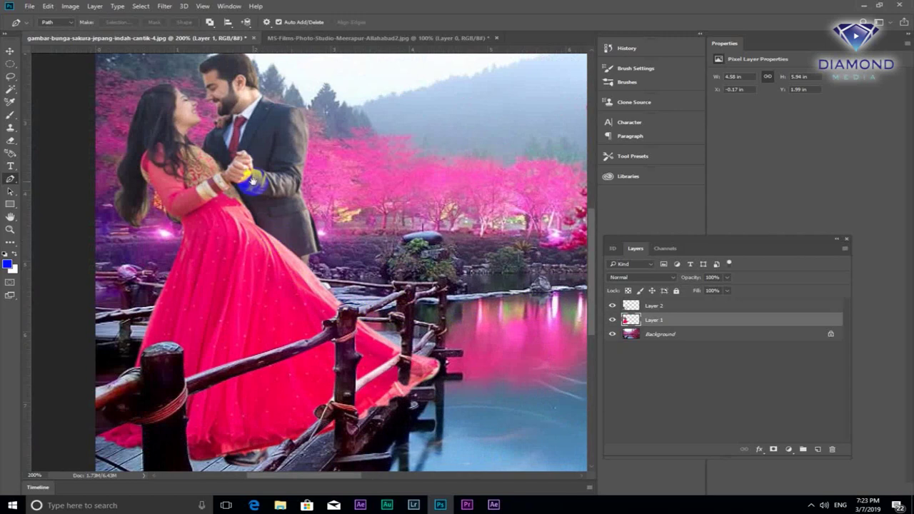
key("ctrl+minus")
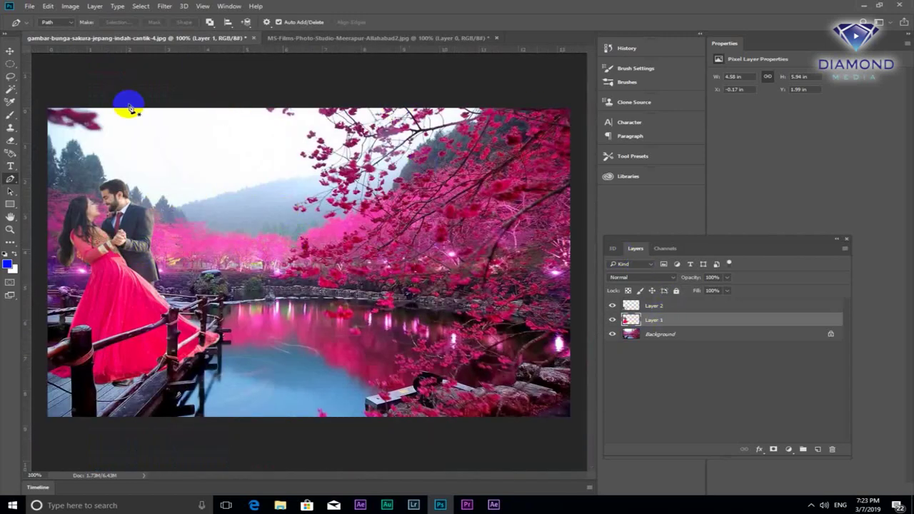
Set Color Balance midtones on the couple layer to -6, -18, +10
left_click(70, 6)
mouse_move(87, 30)
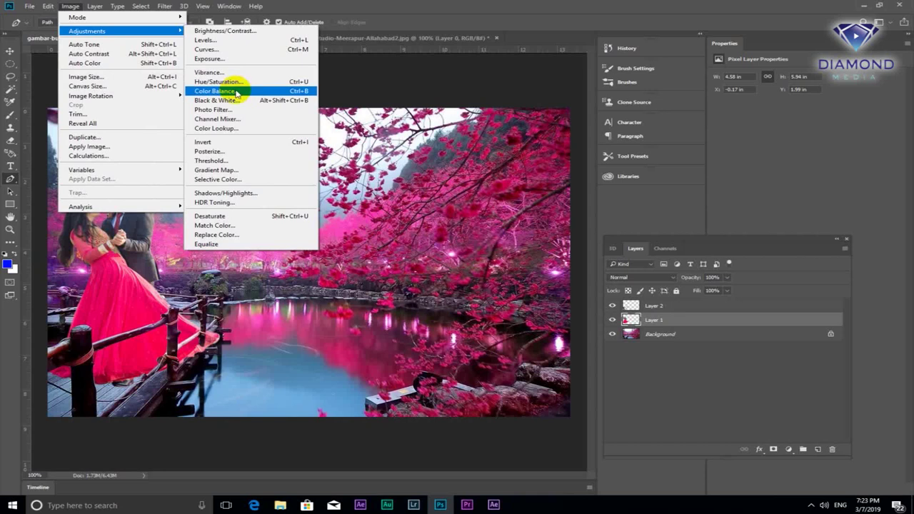
left_click(234, 93)
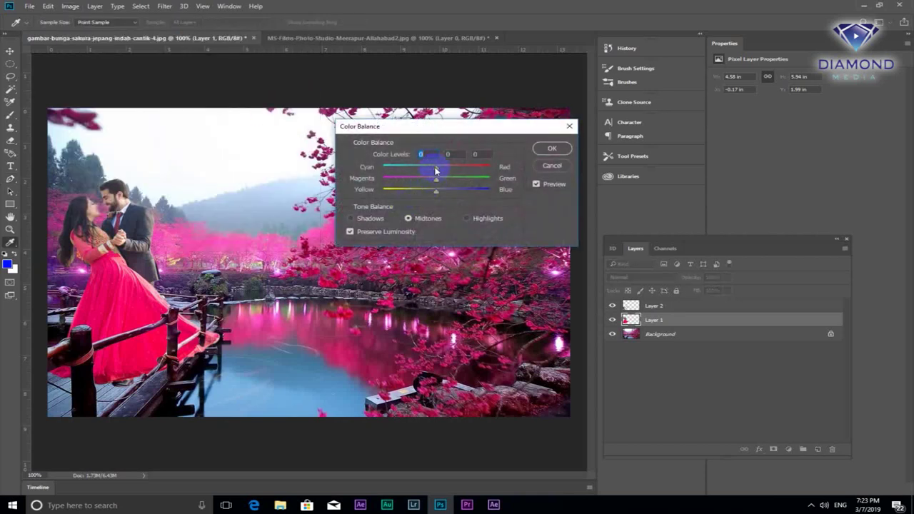
left_click_drag(451, 173, 419, 179)
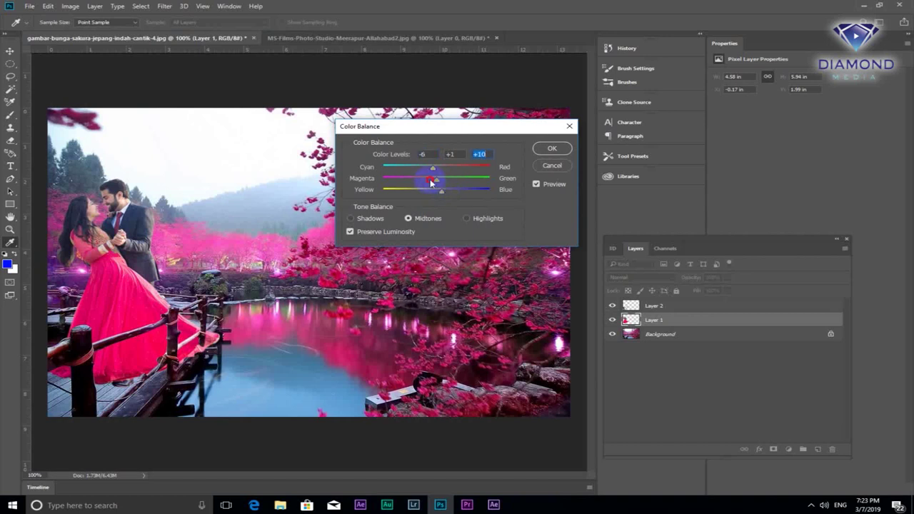
left_click_drag(424, 184, 428, 183)
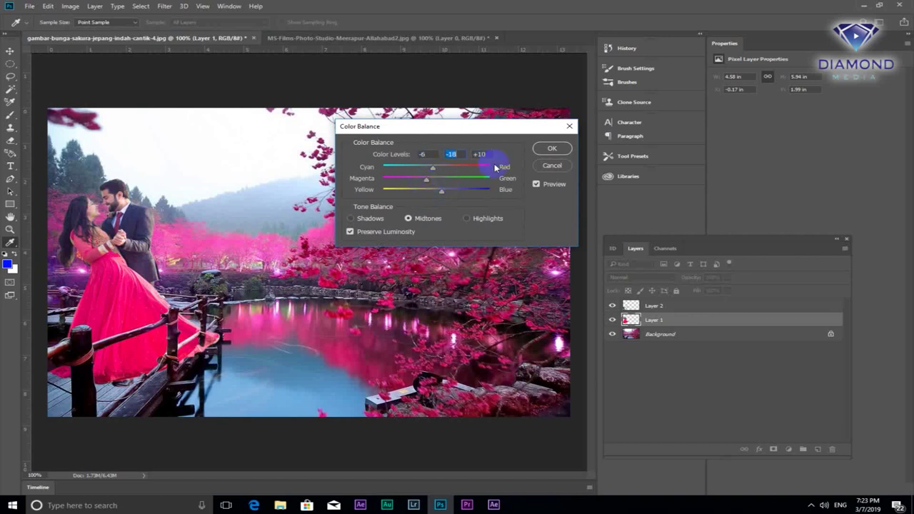
left_click(553, 149)
scroll(113, 319, "up", 2)
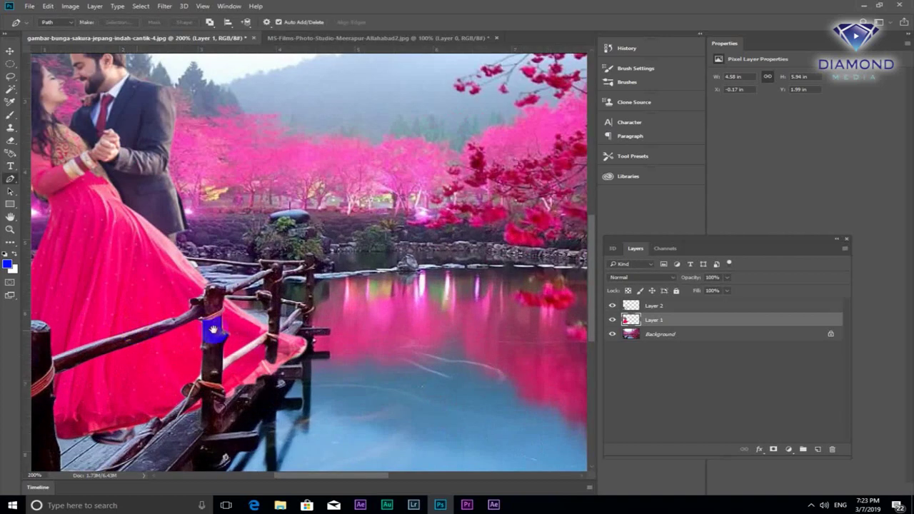
Trace a closed pen path around the leftover background patch beside the bride's hair
left_click_drag(213, 330, 331, 326)
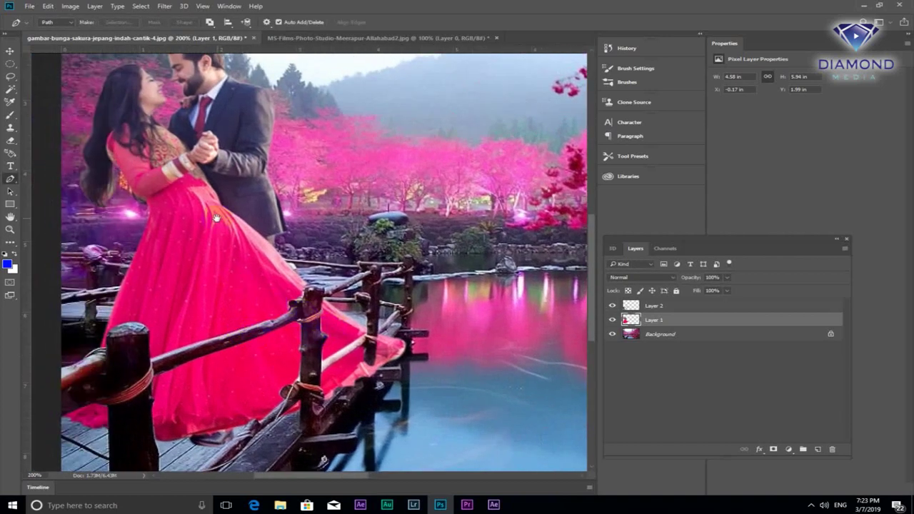
mouse_move(215, 195)
left_mouse_down()
mouse_move(226, 250)
mouse_move(212, 224)
left_mouse_up()
scroll(133, 210, "up", 1)
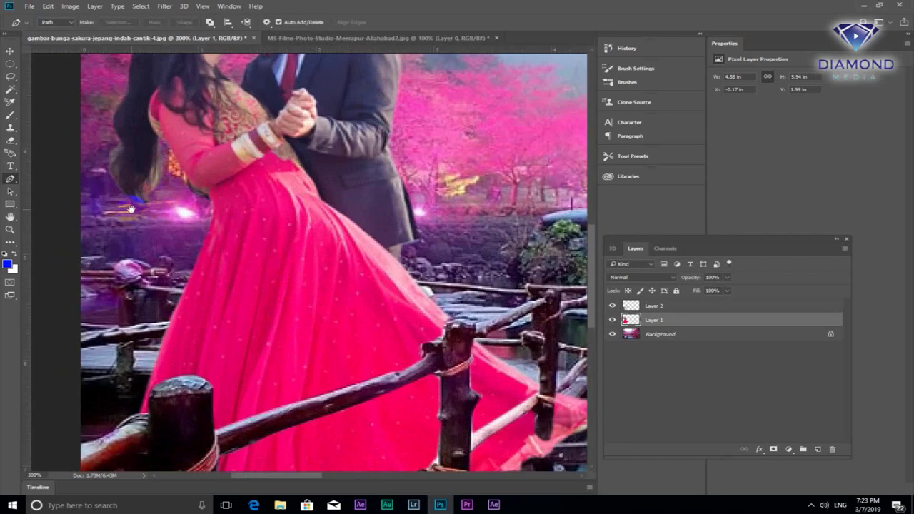
left_click(98, 141)
left_click(114, 191)
left_click(147, 204)
left_click(88, 153)
Turn the path into a 0.4 px feathered selection, clear that patch, and deselect
key("ctrl+Return")
key("ctrl+z")
right_click(123, 220)
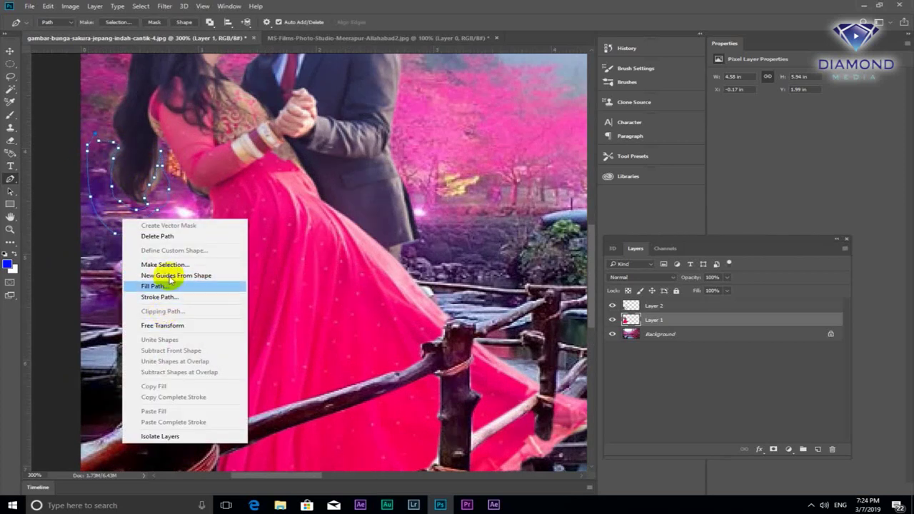
left_click(173, 266)
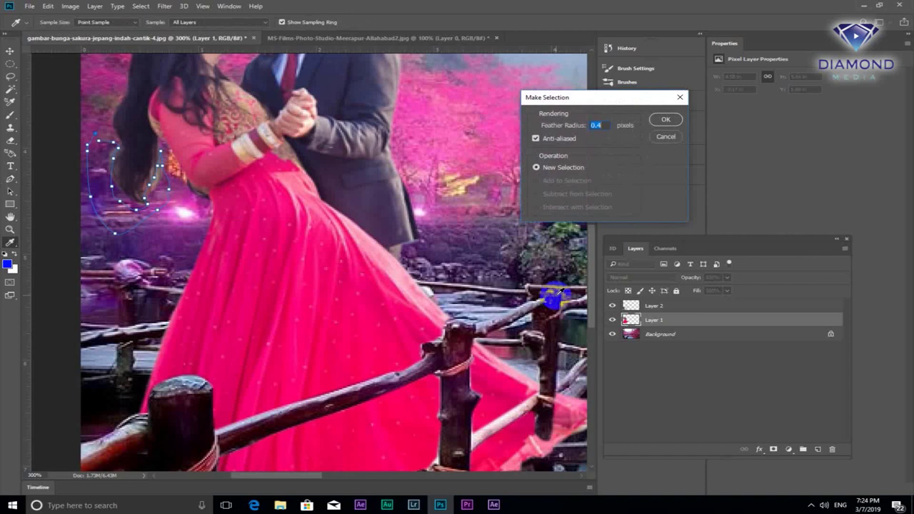
key("Return")
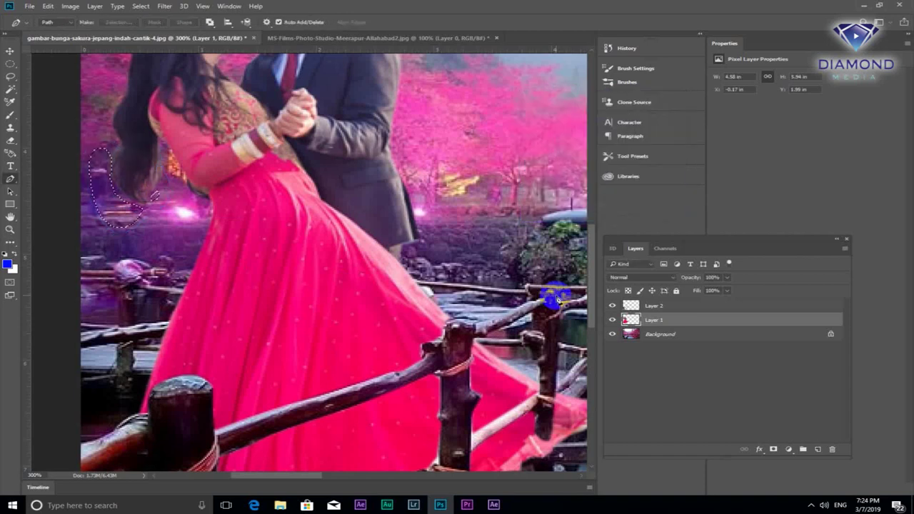
key("ctrl+d")
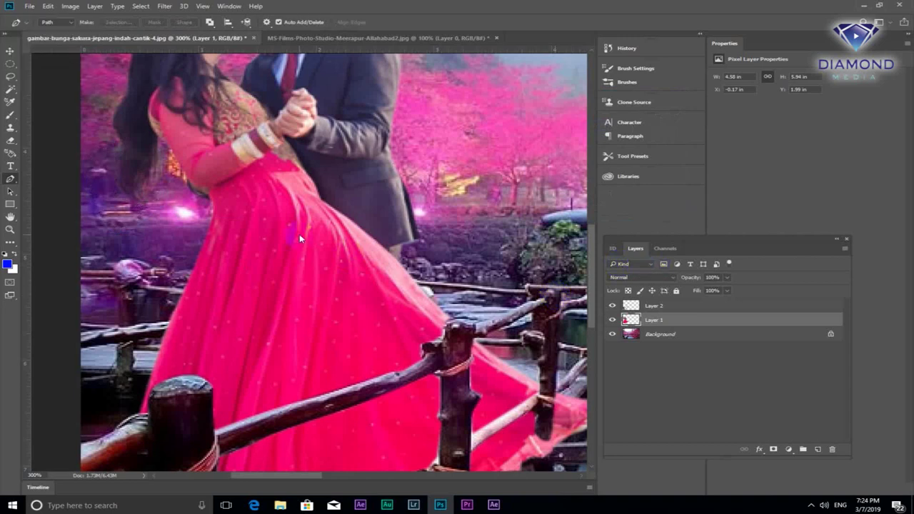
scroll(310, 184, "down", 2)
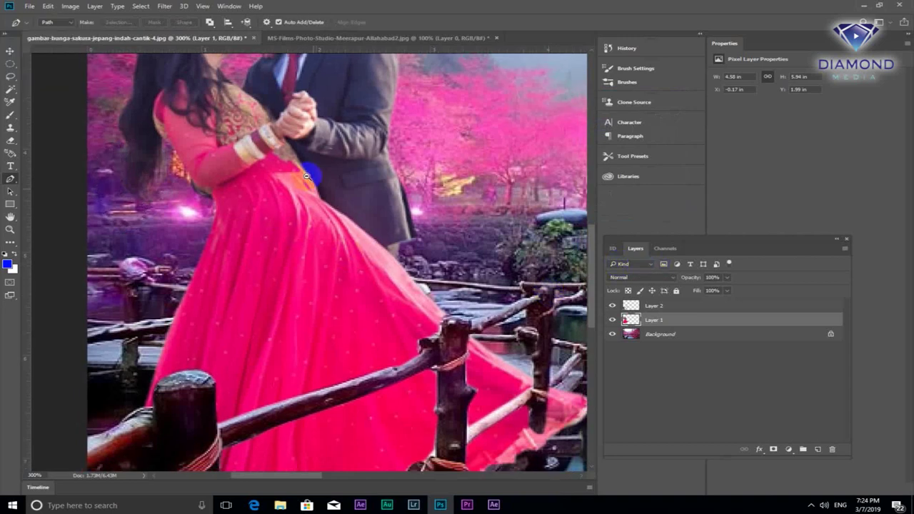
scroll(310, 185, "down", 5)
scroll(316, 192, "up", 1)
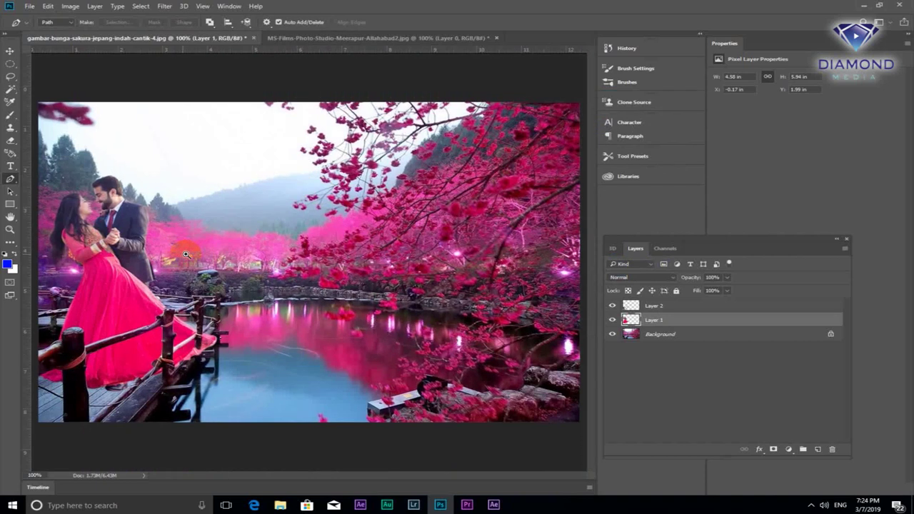
Zoom out to the whole image and duplicate the couple layer
scroll(316, 192, "up", 4)
left_click_drag(163, 330, 302, 250)
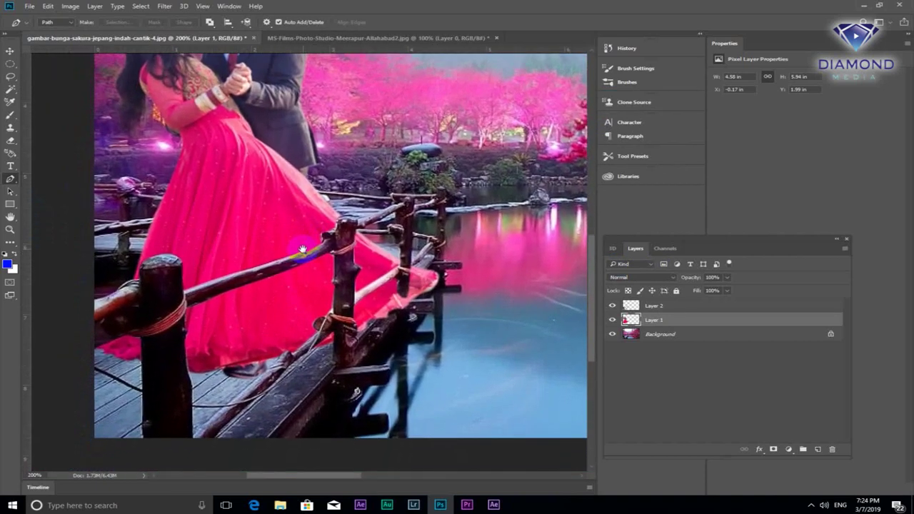
left_click_drag(235, 333, 261, 319)
scroll(262, 319, "down", 1)
key("v")
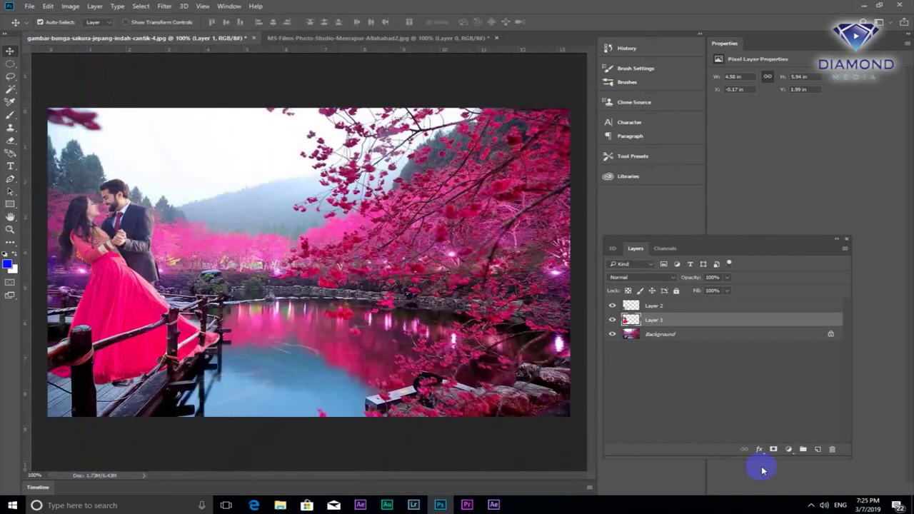
key("ctrl+j")
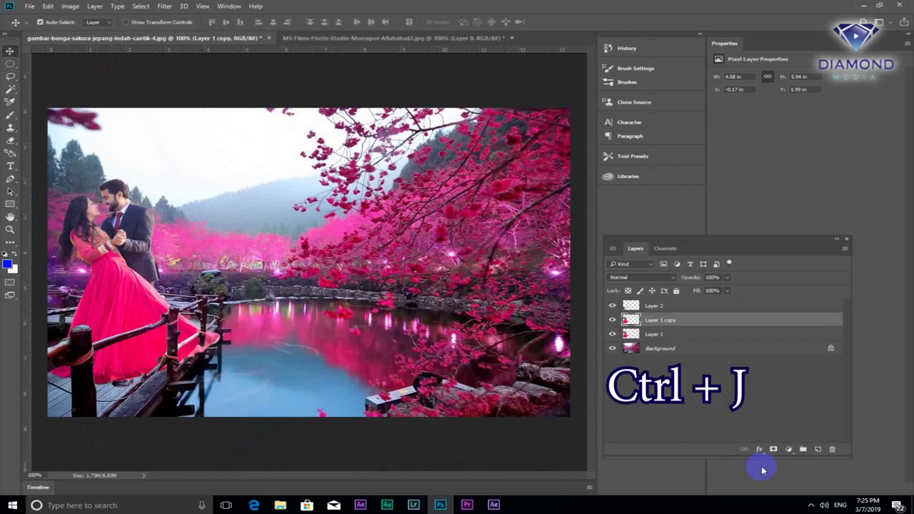
Flip and squash Layer 1 across the bridge floor, load its outline as a selection, then delete it
left_click(686, 334)
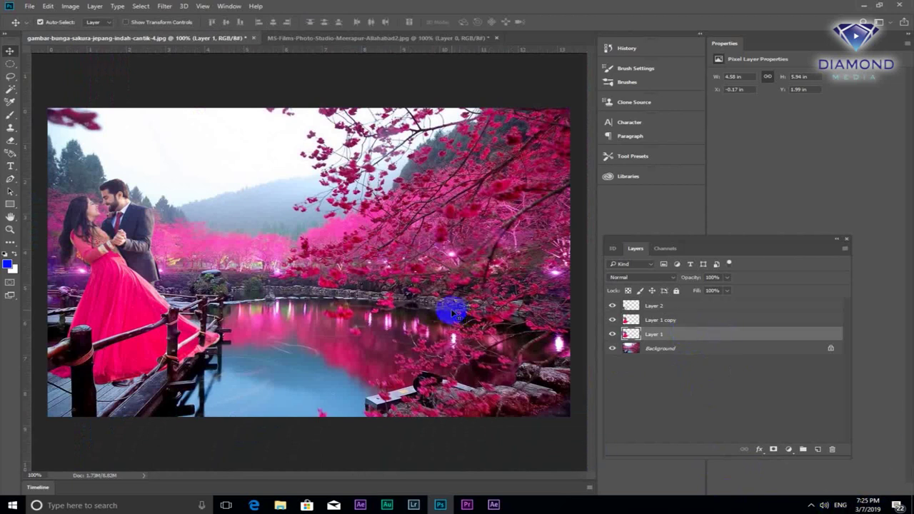
key("ctrl+t")
mouse_move(132, 179)
left_mouse_down()
mouse_move(60, 441)
mouse_move(37, 432)
left_mouse_up()
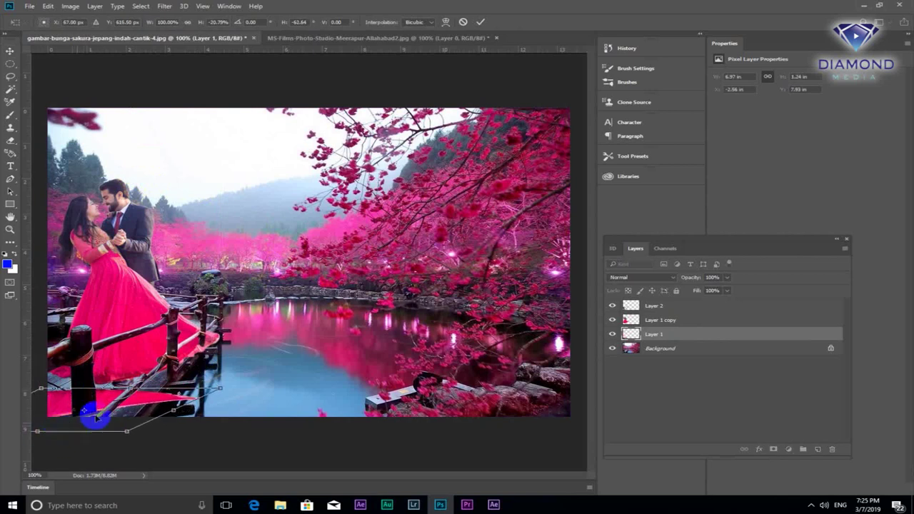
key("Return")
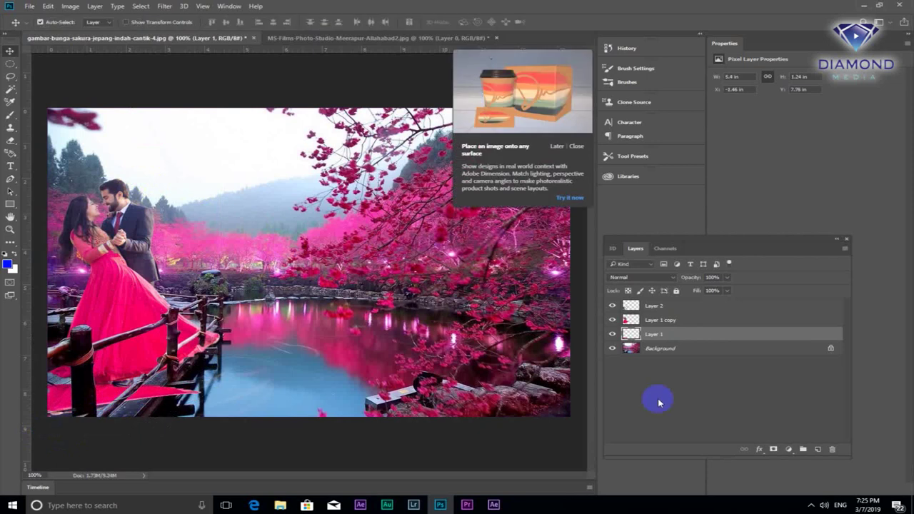
left_click(632, 334, "ctrl")
left_click_drag(631, 335, 831, 449)
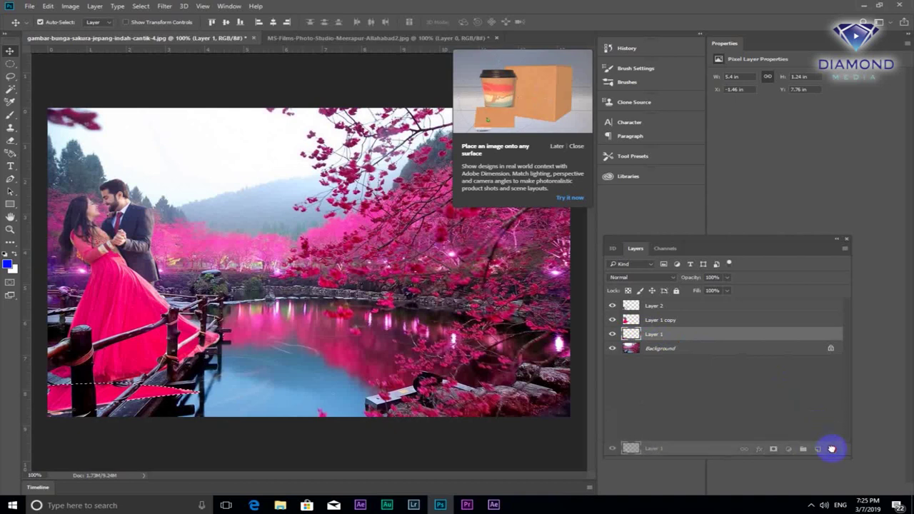
left_click_drag(832, 449, 832, 448)
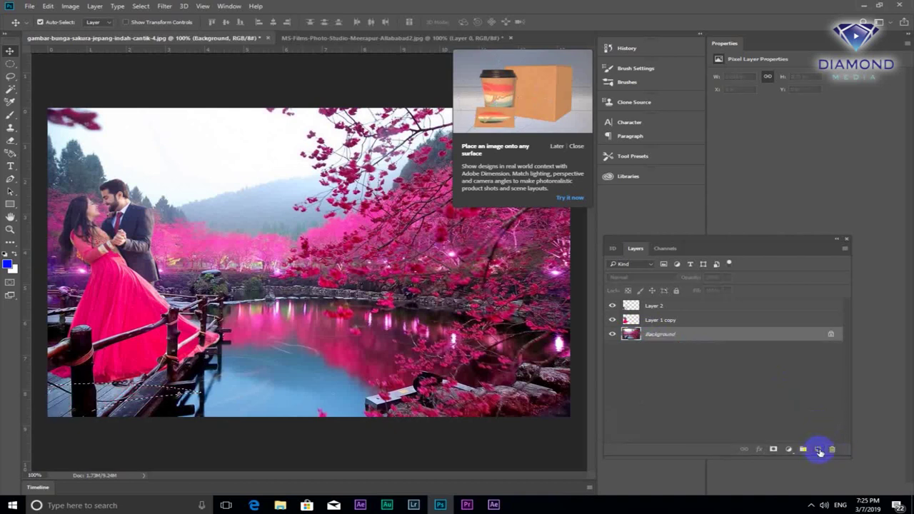
Add a new empty layer above Background and name it Shadow
left_click(819, 450)
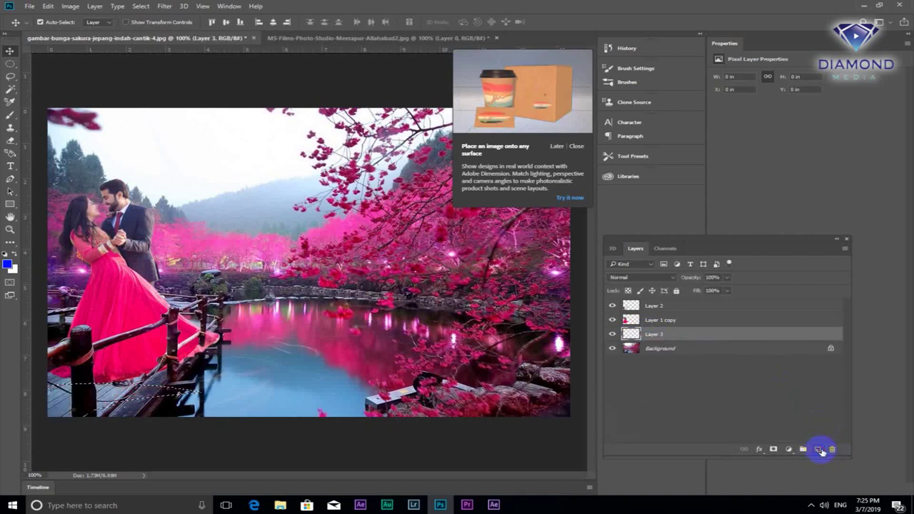
double_click(654, 336)
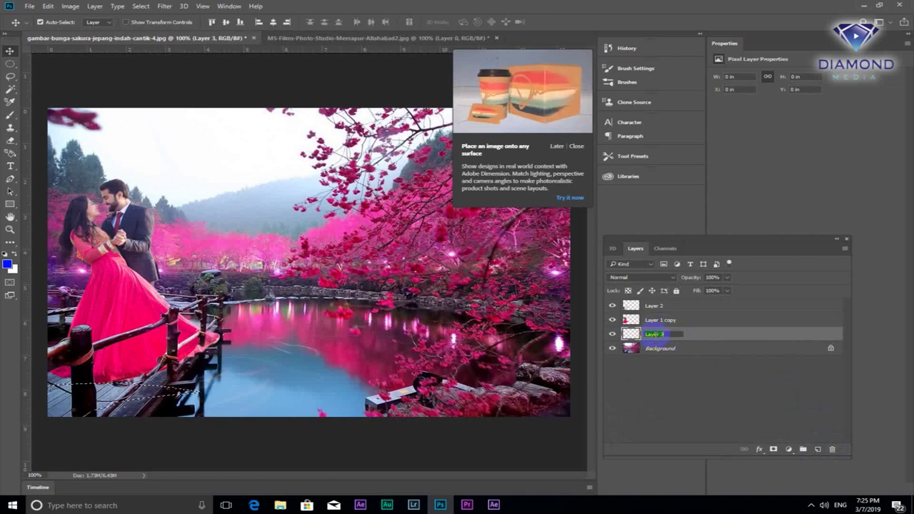
left_click(653, 375)
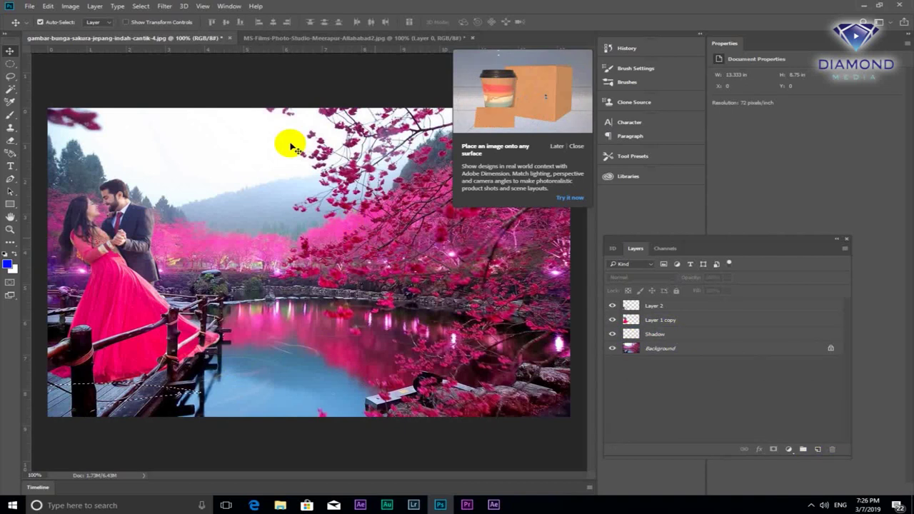
Feather the flipped couple selection by 3 pixels and make Shadow the active layer
left_click(140, 6)
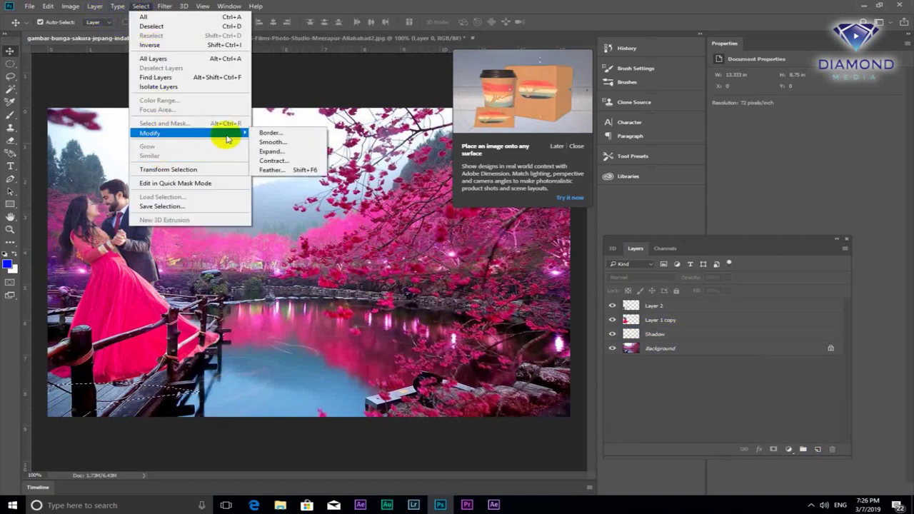
mouse_move(150, 133)
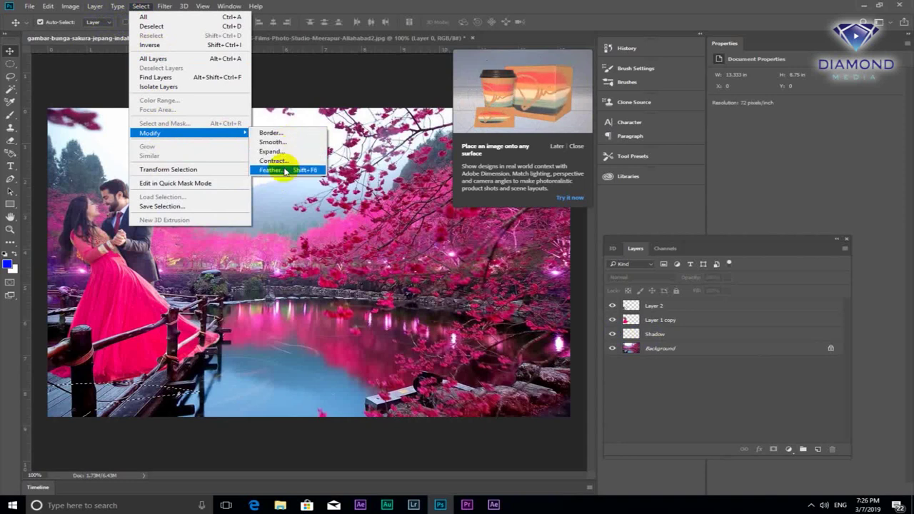
left_click(282, 170)
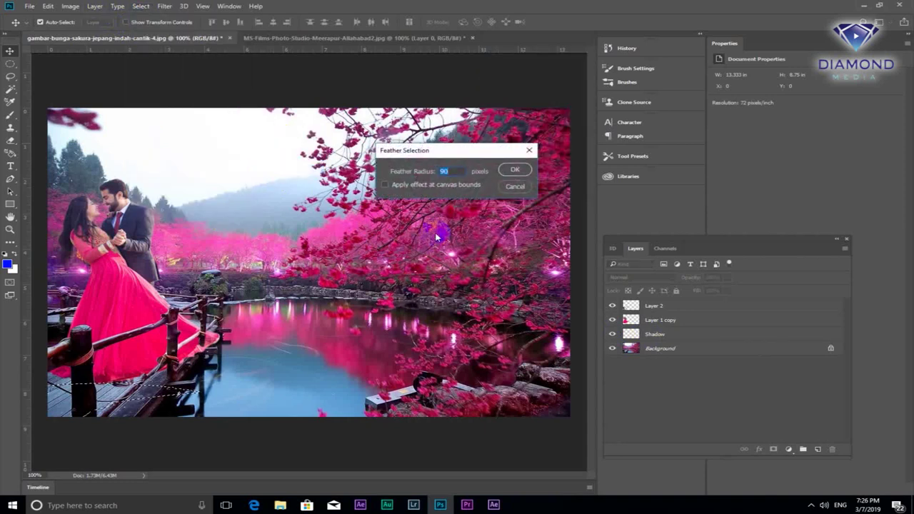
key("Return")
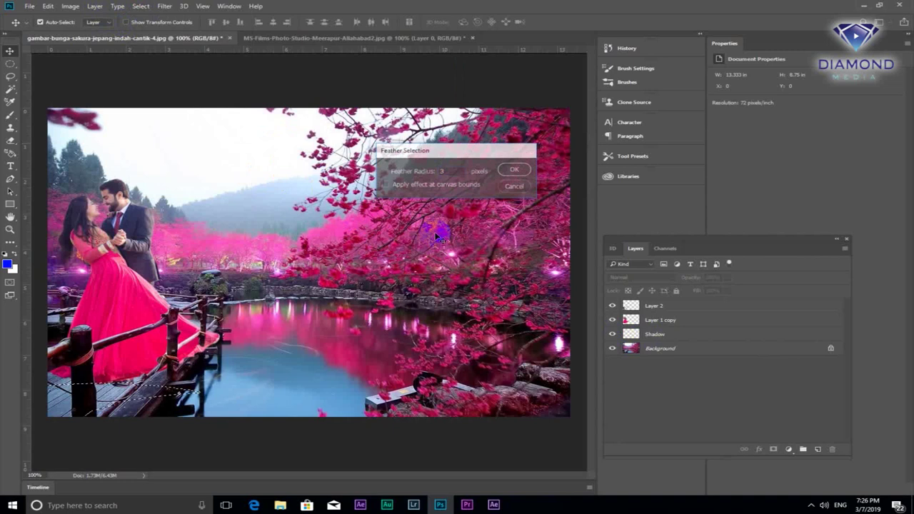
left_click(690, 336)
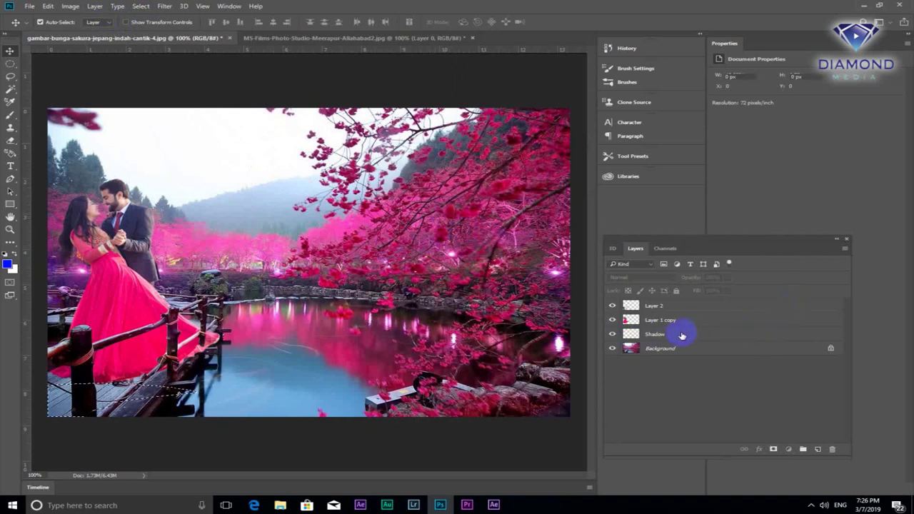
Create a masked Levels 1 adjustment layer above Shadow and select it
left_click(96, 6)
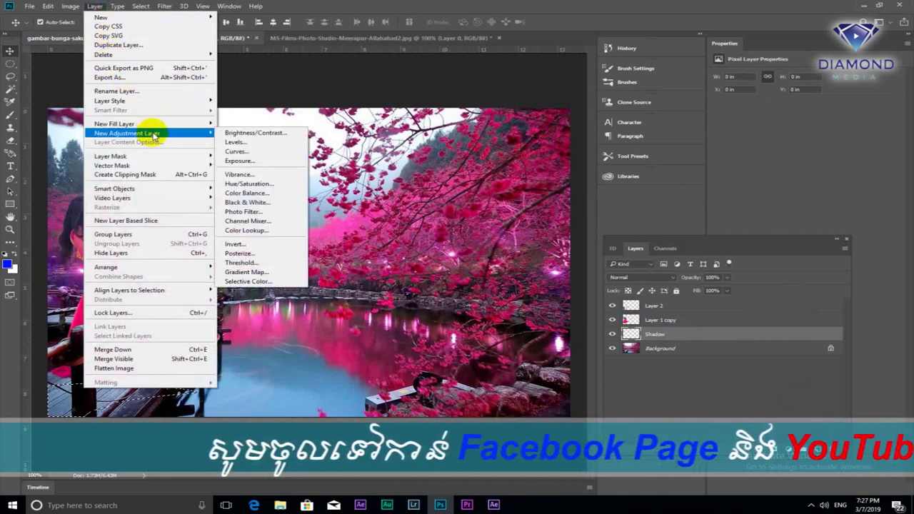
mouse_move(127, 133)
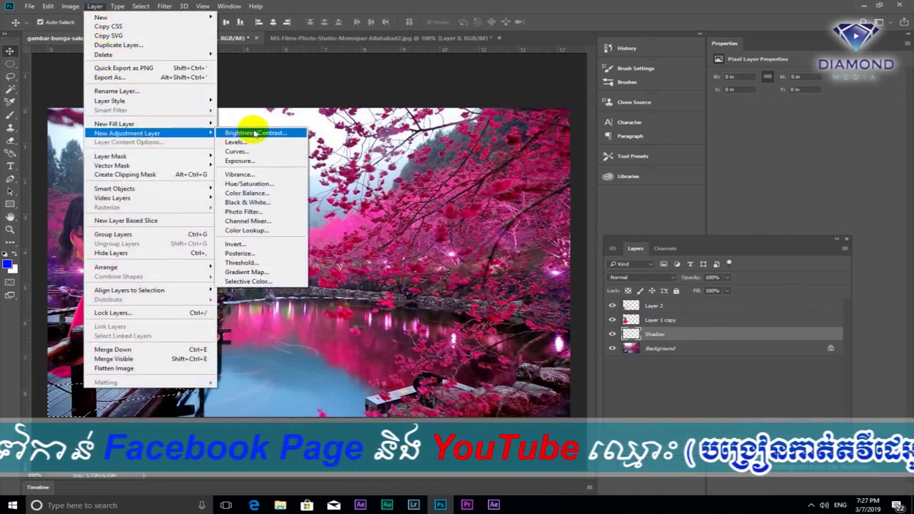
left_click(255, 143)
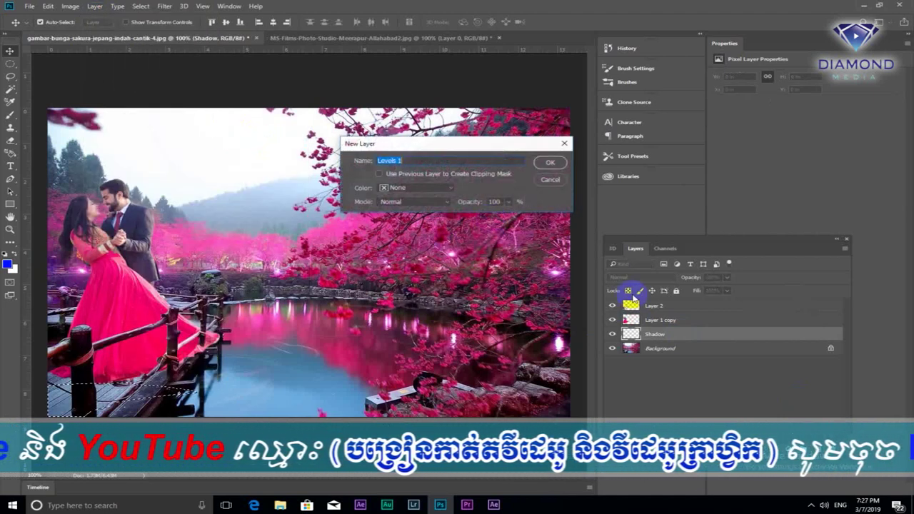
left_click(547, 160)
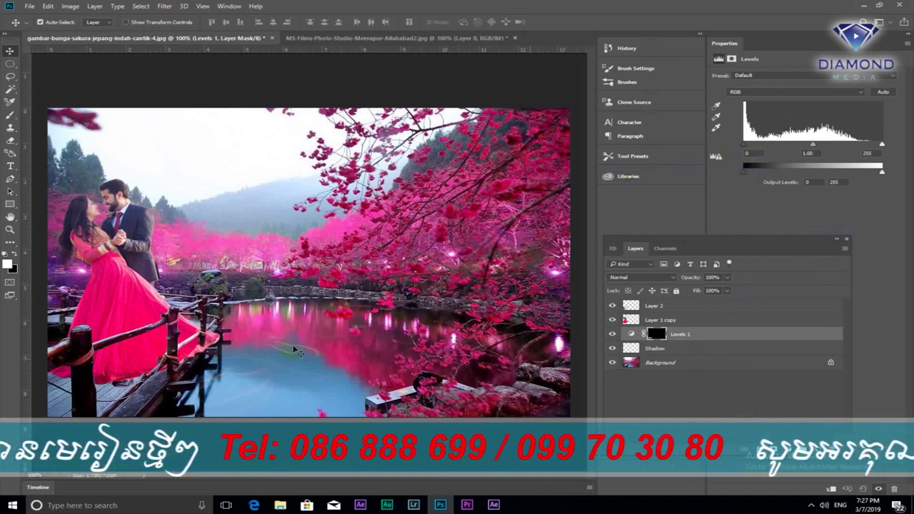
left_click(742, 338)
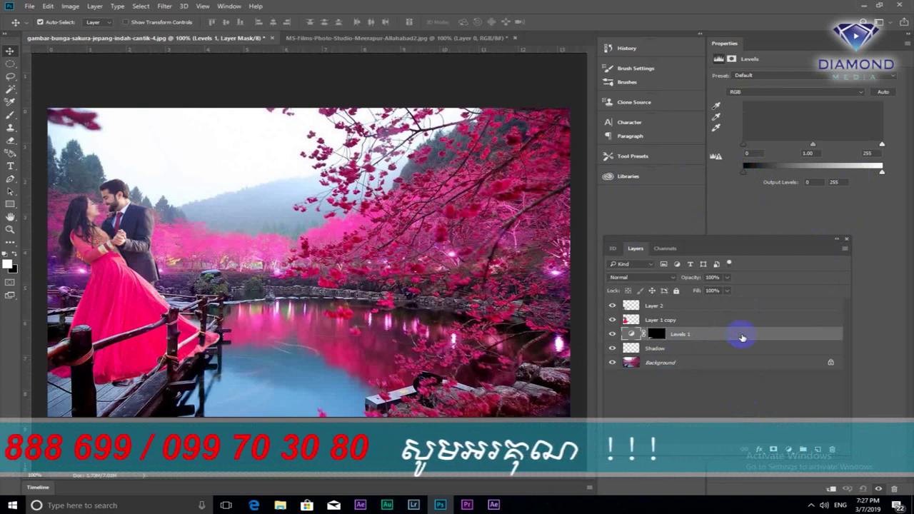
double_click(742, 338)
key("Escape")
left_click(95, 6)
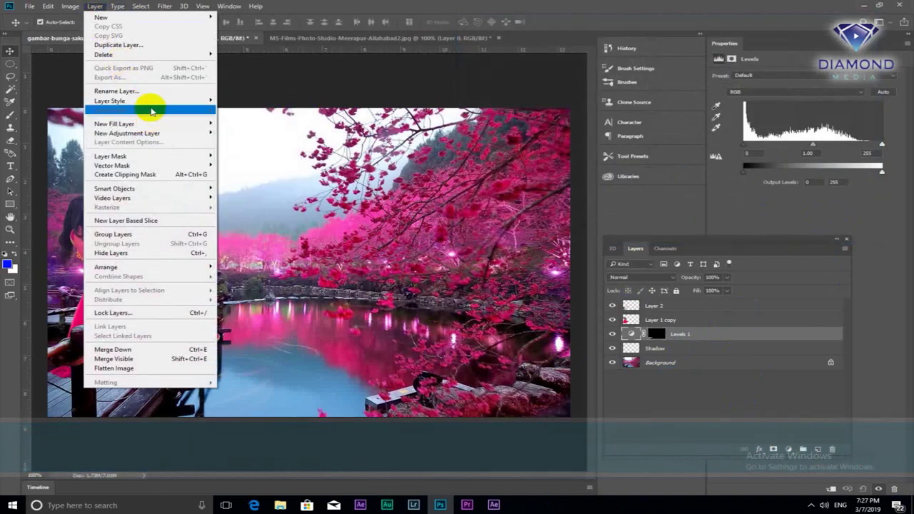
mouse_move(110, 101)
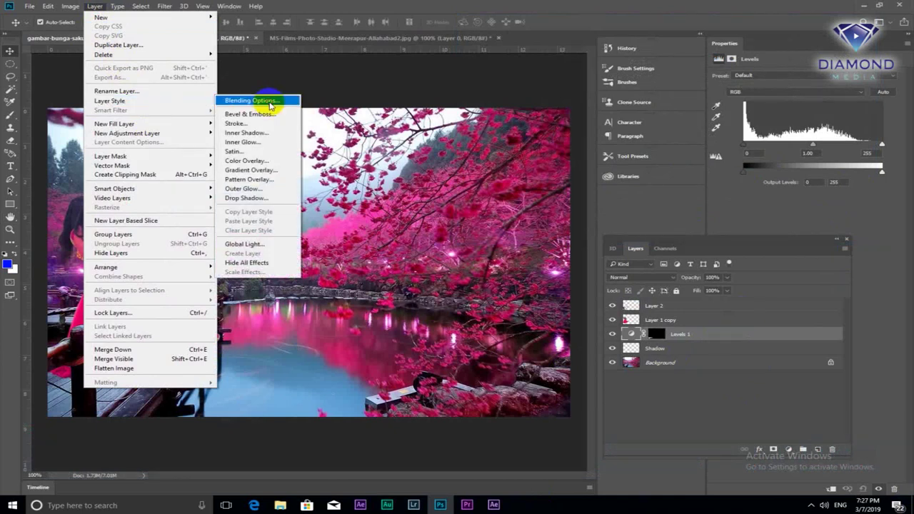
Apply a black Multiply Satin effect to Levels 1 with 1 px distance and 32 px size
left_click(270, 106)
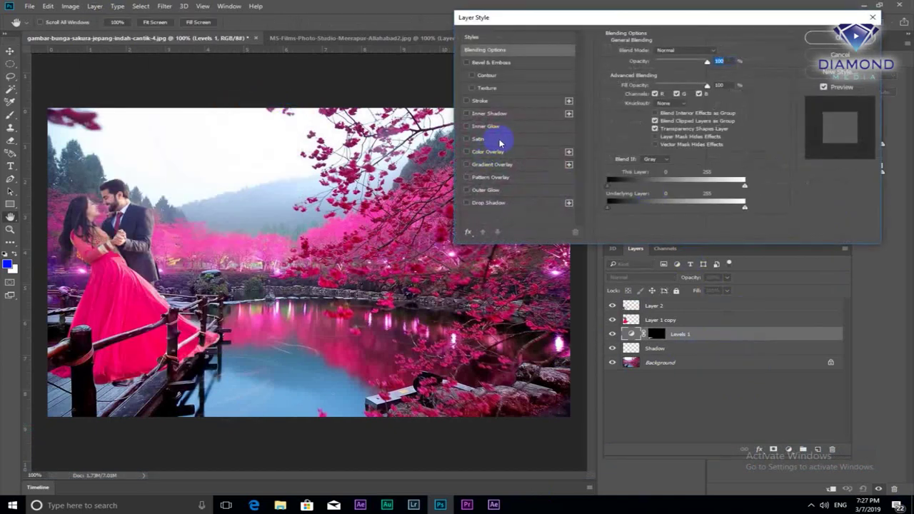
left_click(500, 141)
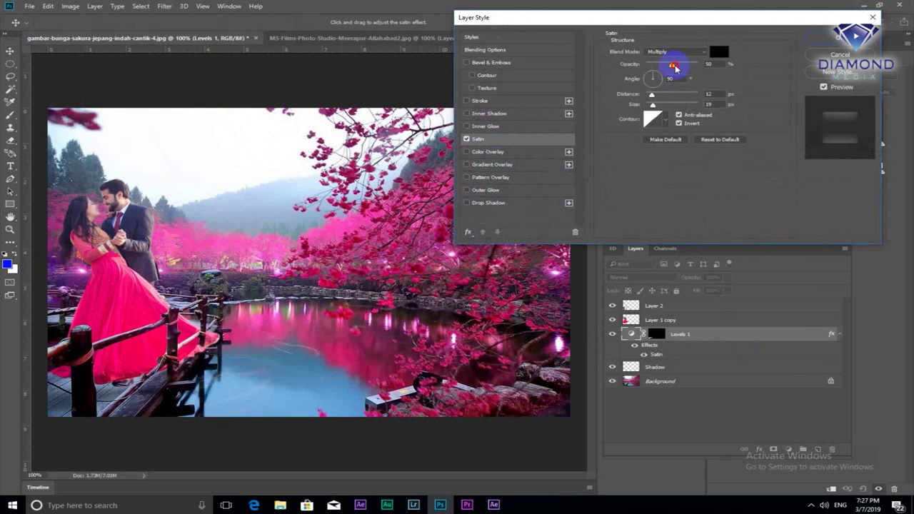
left_click_drag(675, 67, 700, 66)
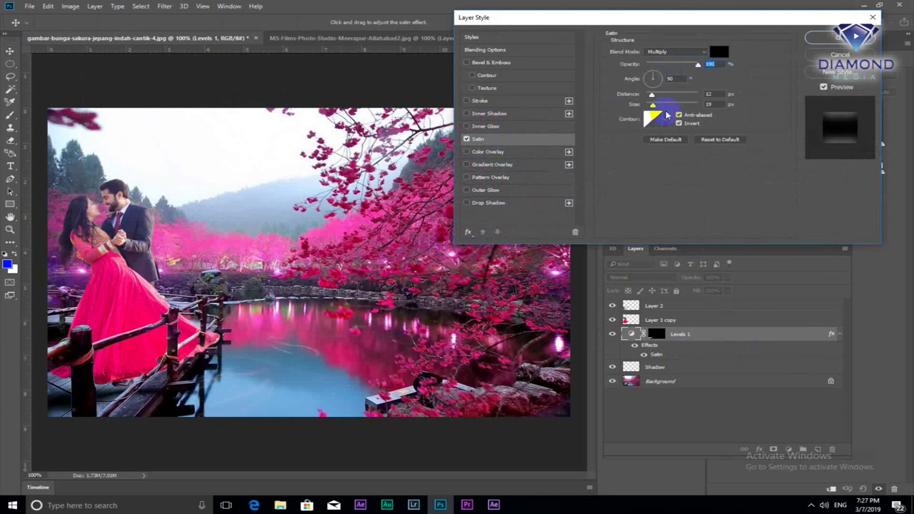
mouse_move(652, 96)
left_mouse_down()
mouse_move(663, 92)
mouse_move(646, 94)
left_mouse_up()
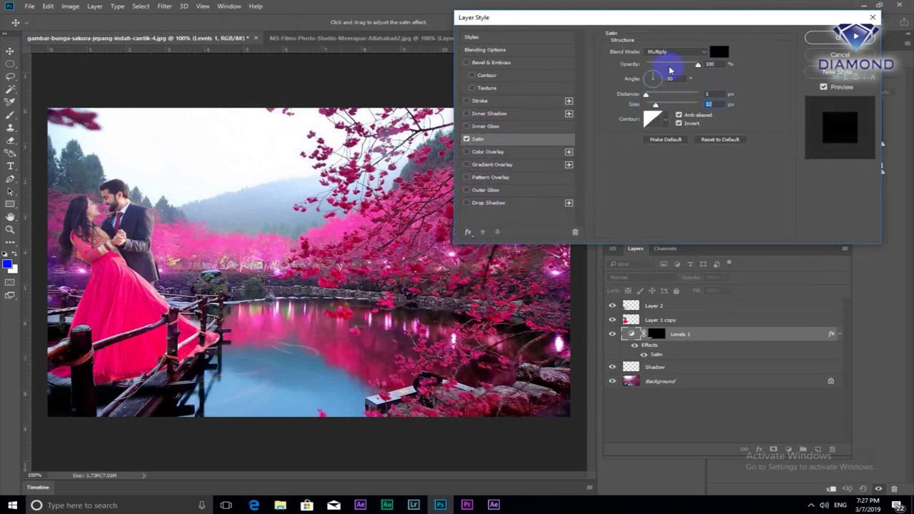
left_click_drag(696, 65, 684, 68)
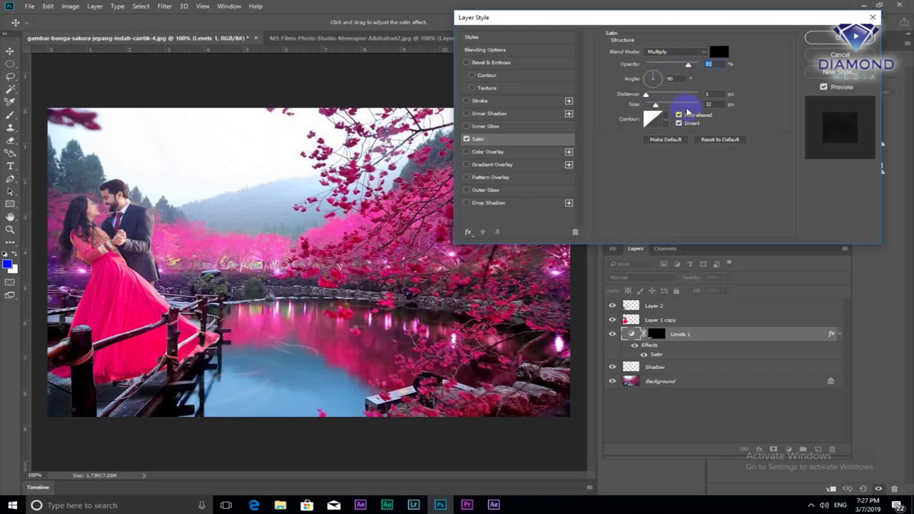
left_click(864, 39)
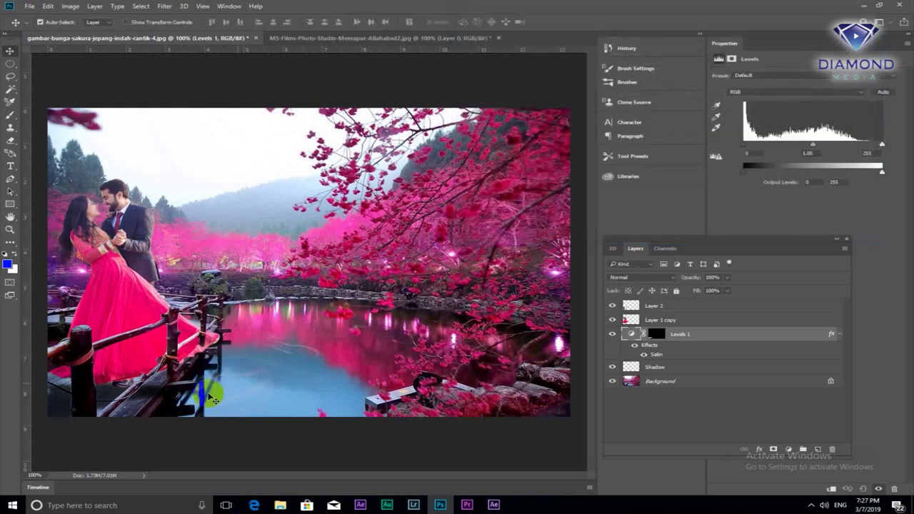
Duplicate Layer 1 copy into Layer 1 copy 2, load the original's outline, then delete the original
scroll(131, 378, "up", 1)
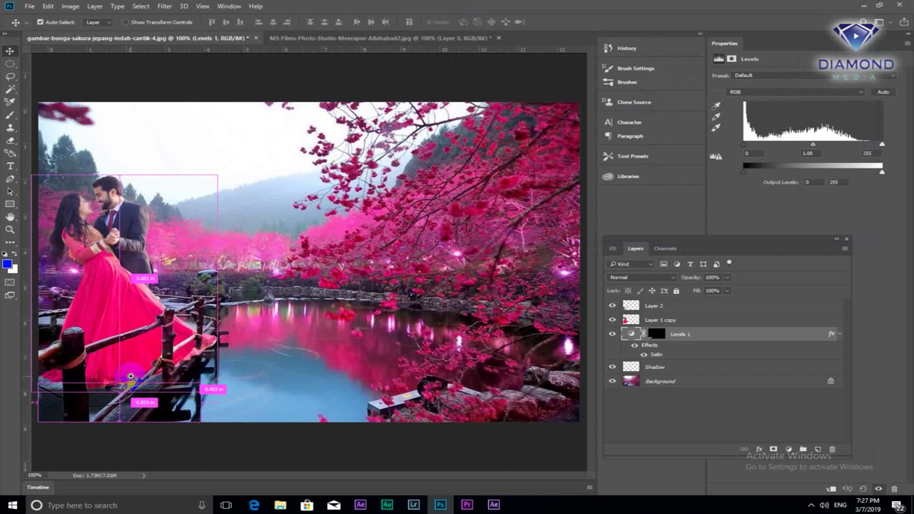
scroll(127, 392, "down", 1)
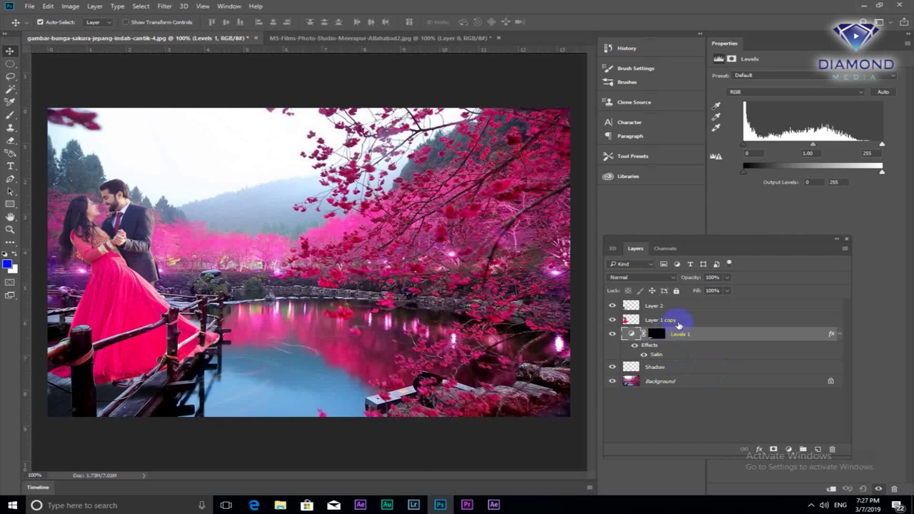
left_click(677, 321)
left_click(630, 321)
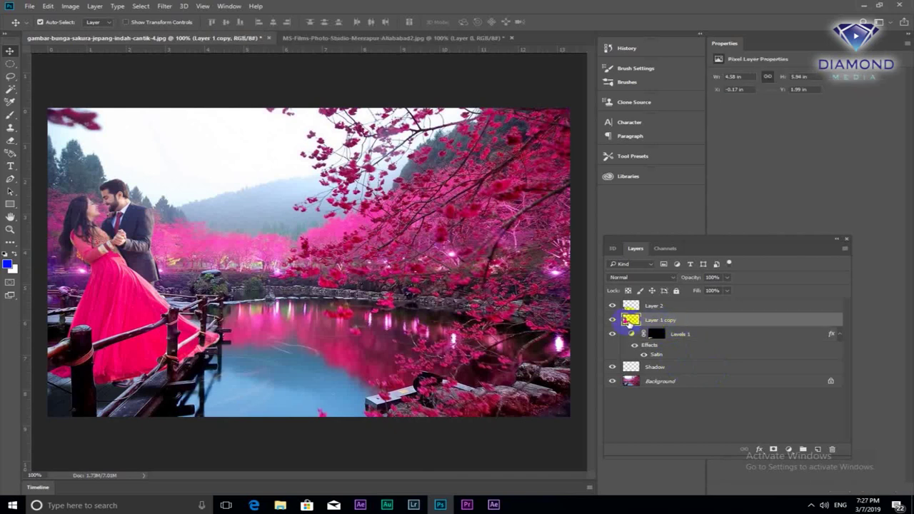
key("ctrl+j")
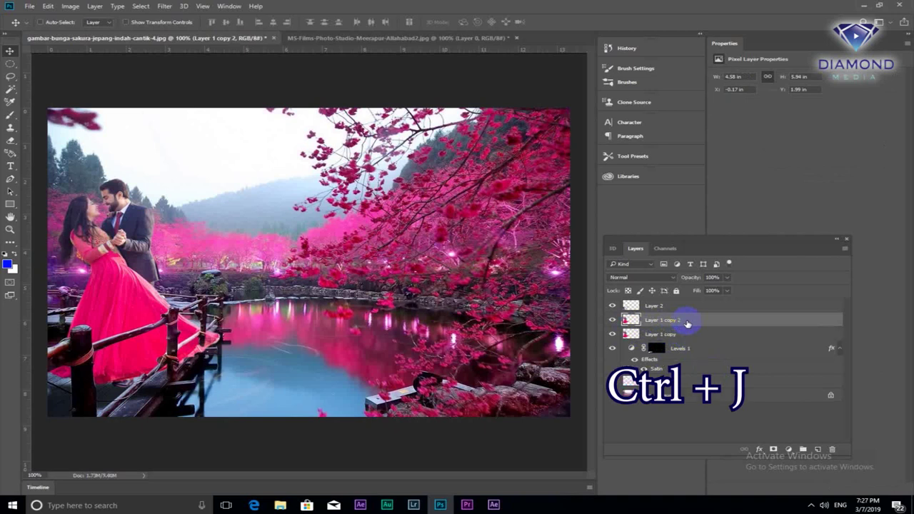
left_click(631, 334)
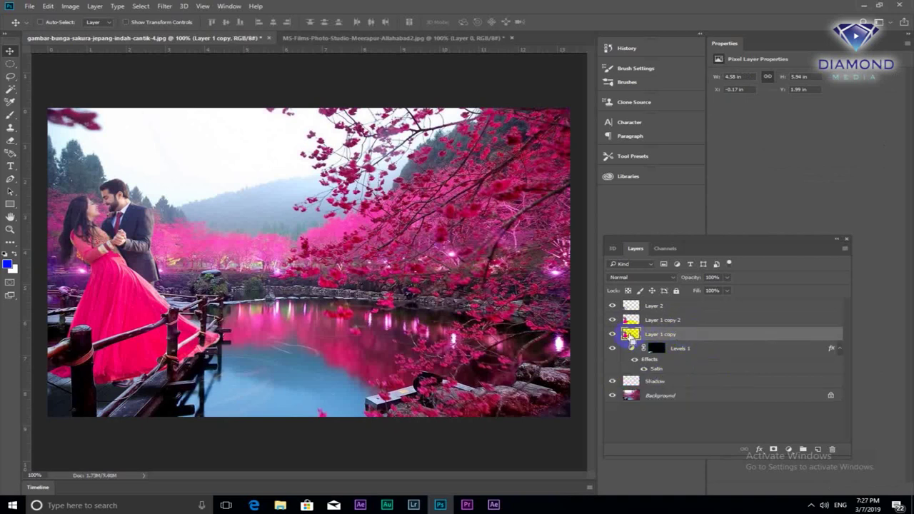
left_click(630, 334, "ctrl")
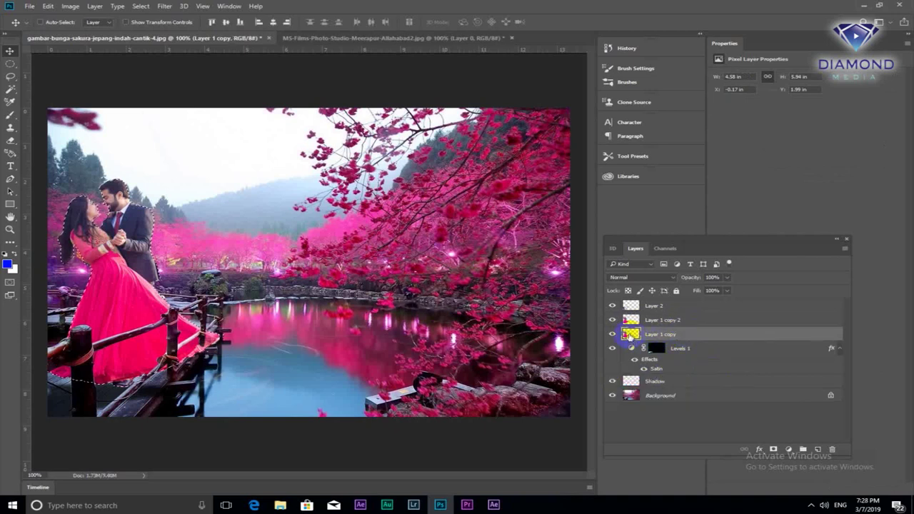
left_click_drag(631, 334, 834, 449)
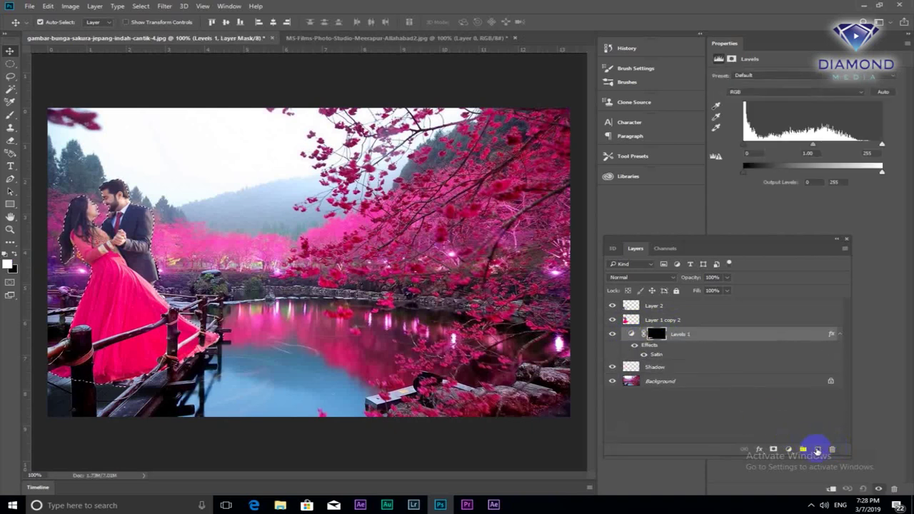
Add a new empty layer named Shadow 02 above Levels 1
left_click(817, 449)
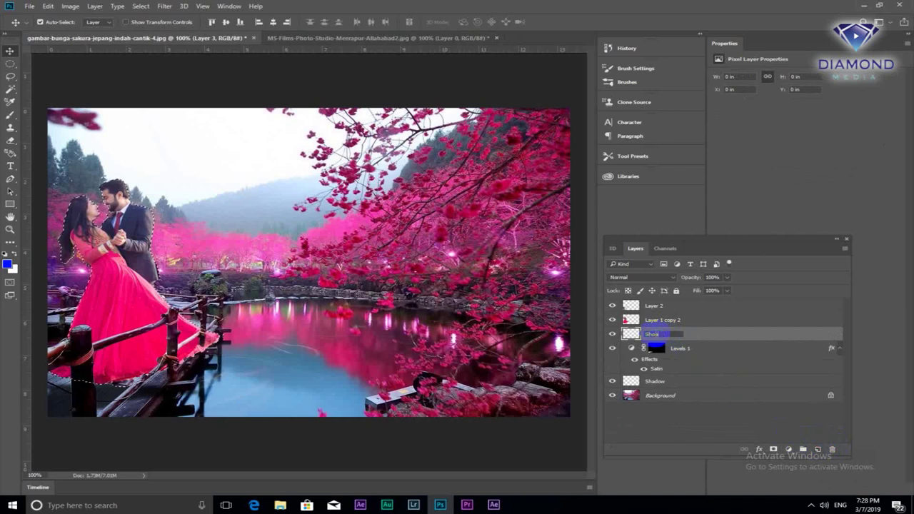
type("Shadow 02")
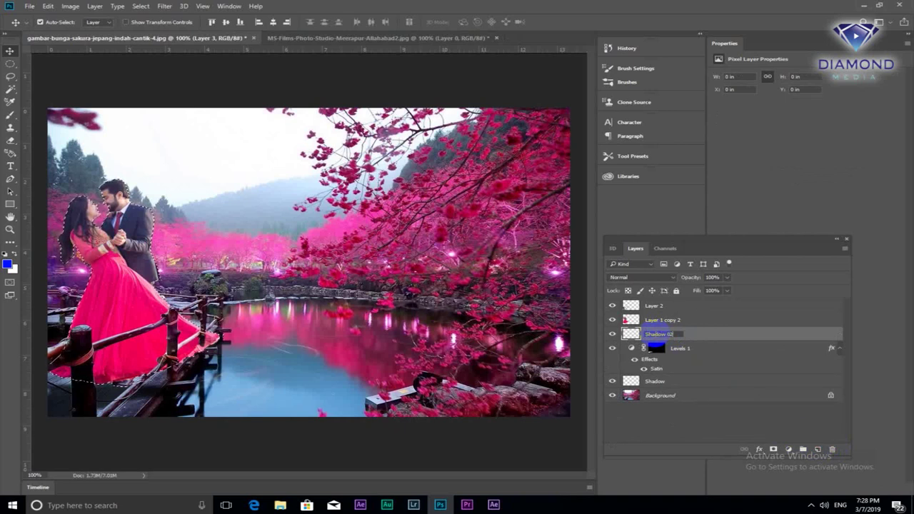
key("Return")
left_click(515, 332)
left_click(679, 351)
Feather the couple selection and reset the colours to default black and white
left_click(137, 7)
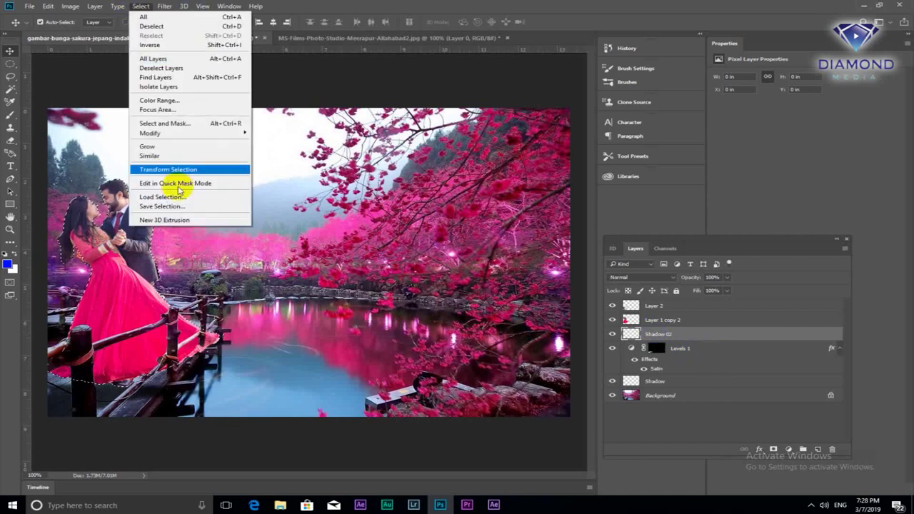
mouse_move(150, 133)
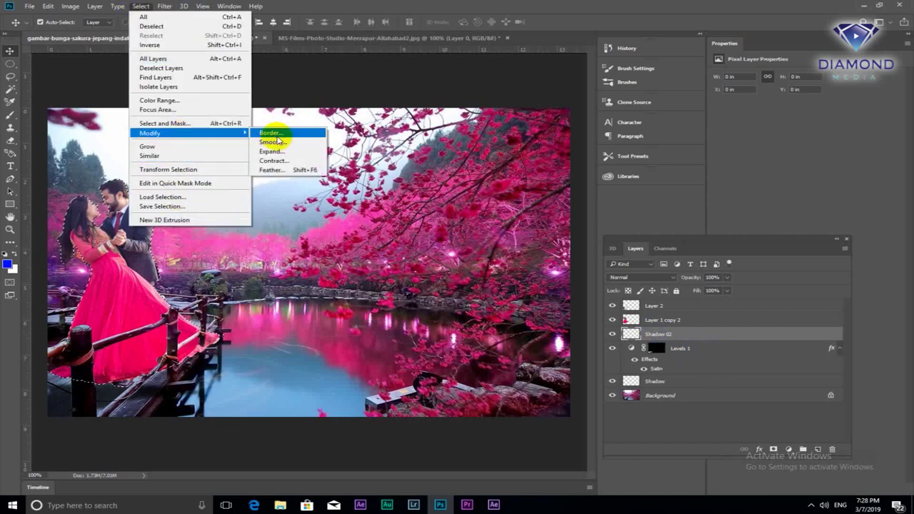
left_click(276, 171)
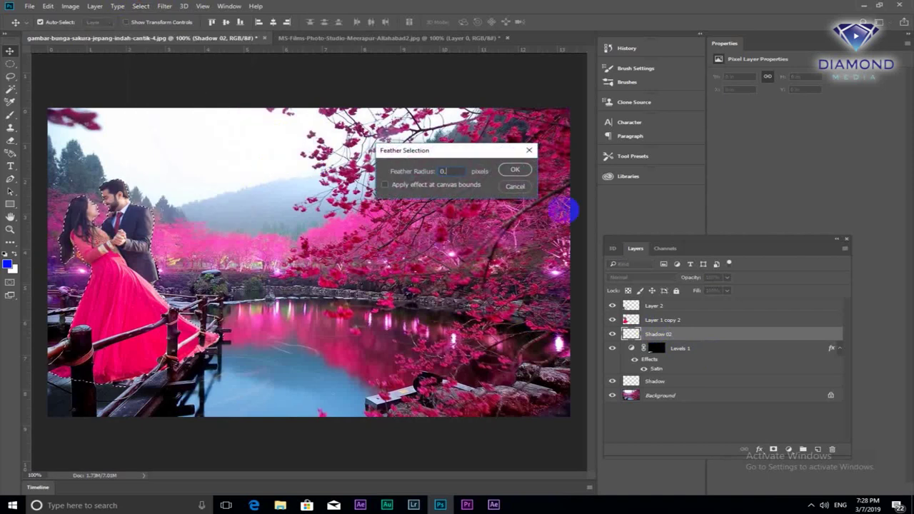
key("Return")
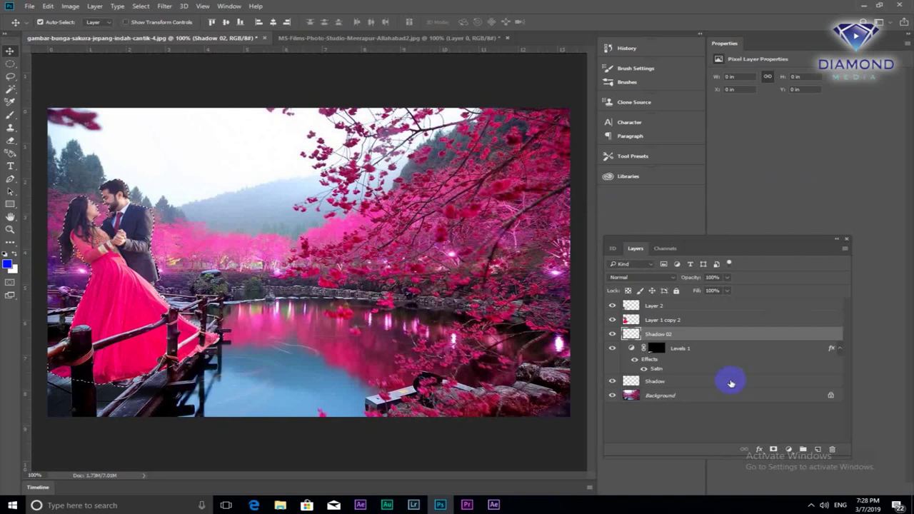
left_click(5, 256)
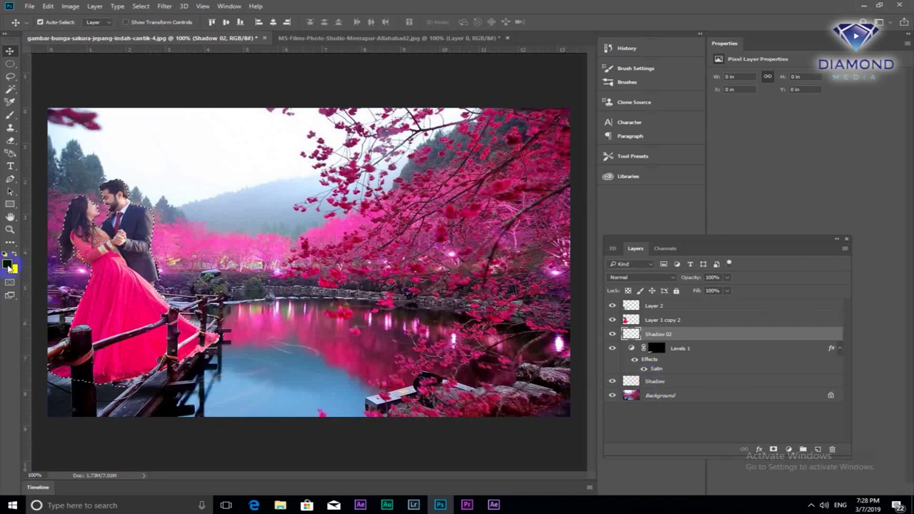
Fill the couple selection on Shadow 02 with black, deselect, and nudge the shadow slightly down
left_click(10, 266)
left_click_drag(519, 171, 501, 184)
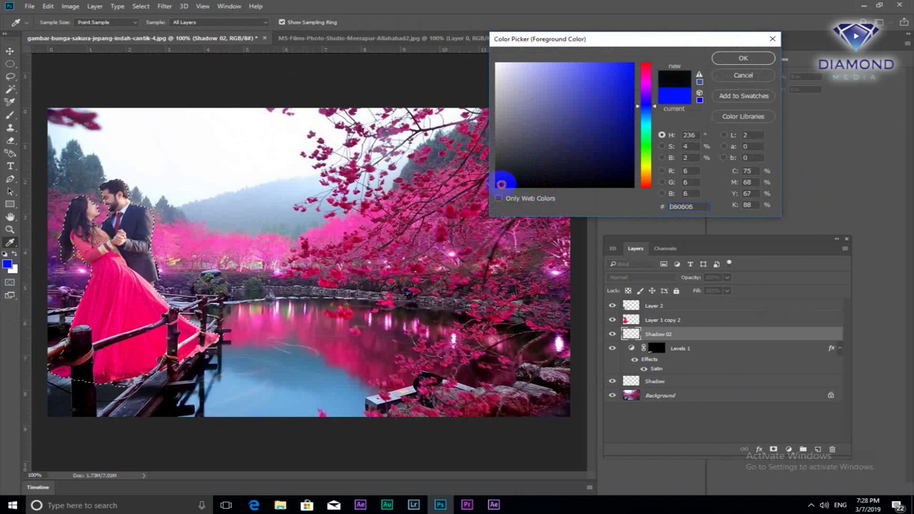
key("Return")
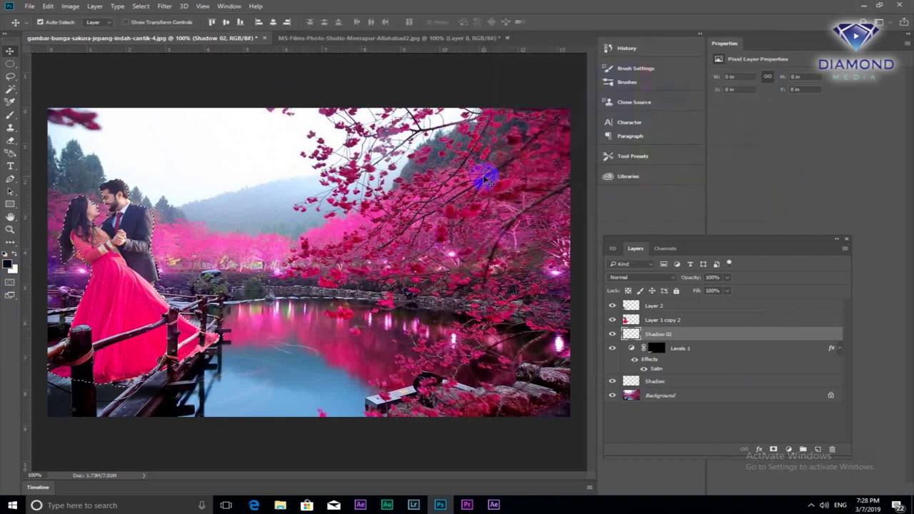
key("alt+Delete")
key("ctrl+d")
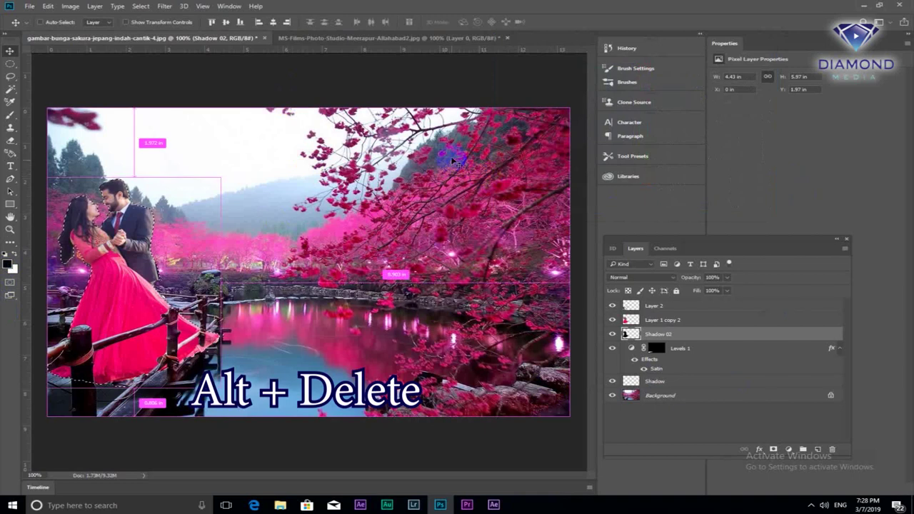
key("ctrl")
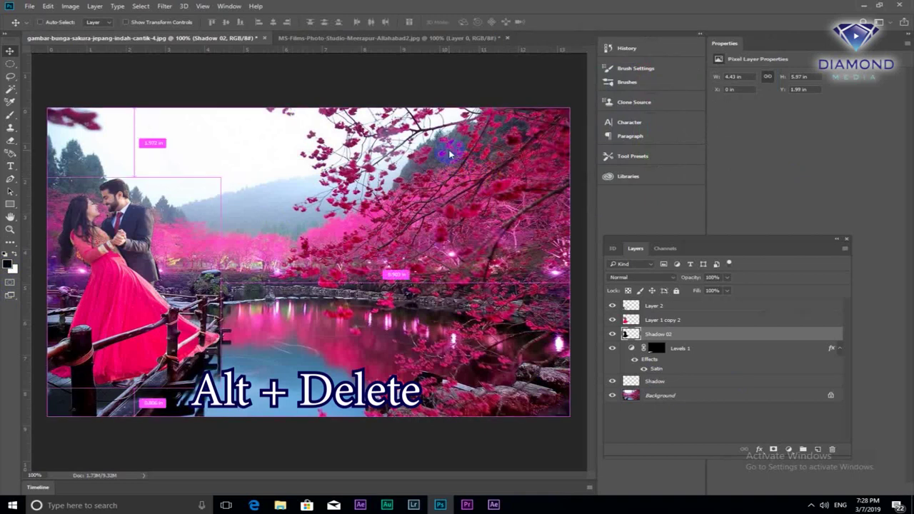
left_click_drag(450, 153, 450, 154)
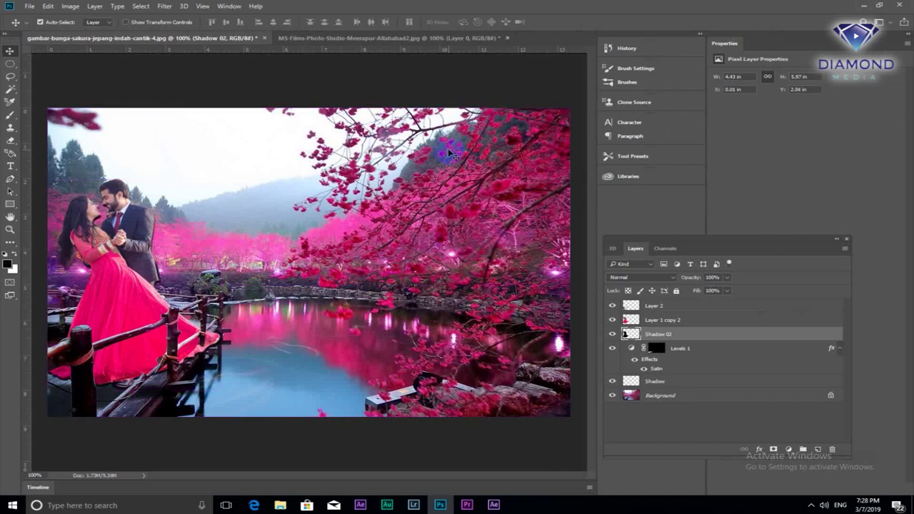
left_click(462, 113)
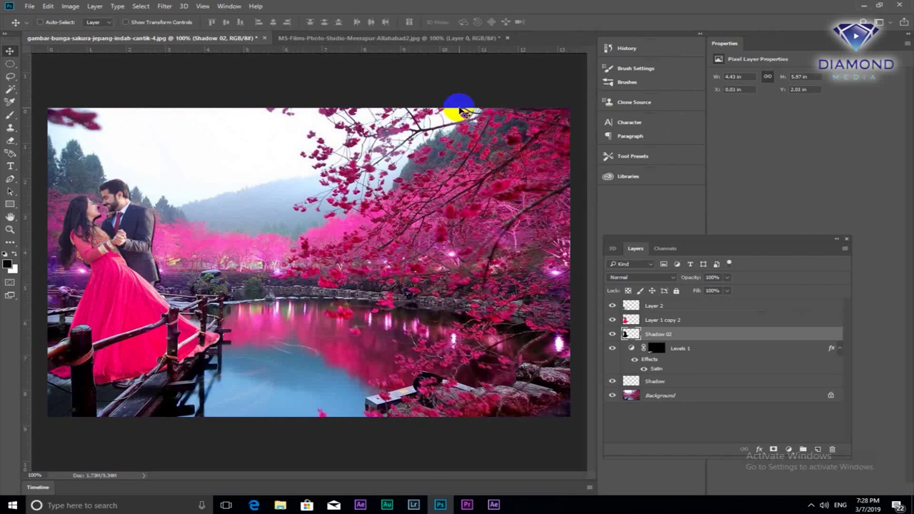
left_click(9, 180)
Trace a pen path from the bridge's left side up across the sky and down toward the water
left_click(177, 381)
left_click(114, 382)
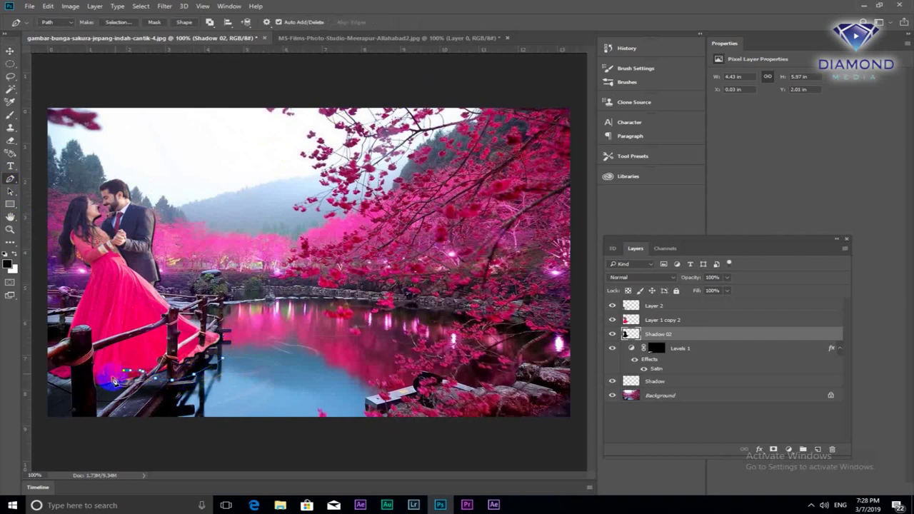
left_click(73, 389)
left_click(38, 340)
left_click(36, 244)
left_click_drag(39, 186, 107, 147)
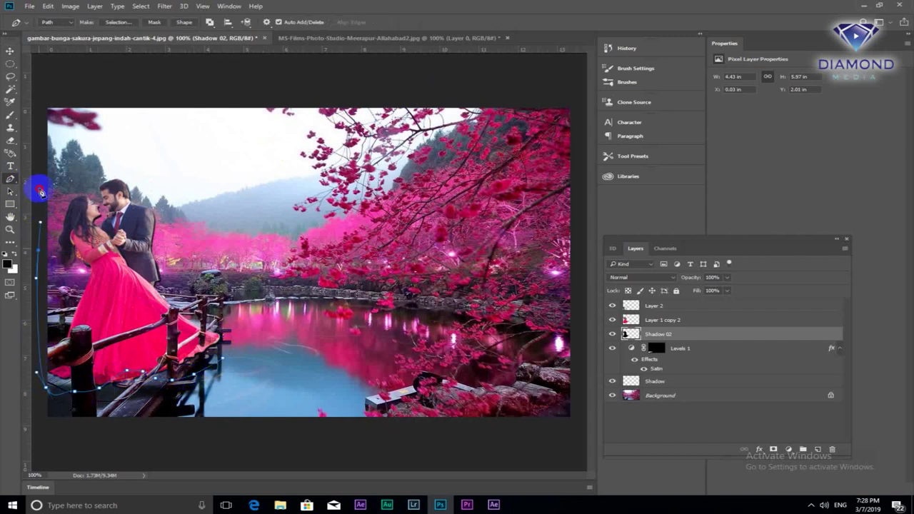
left_click_drag(207, 263, 241, 358)
Turn the path into a selection, erase that part of the shadow, and apply a 9-pixel feather
key("ctrl+Return")
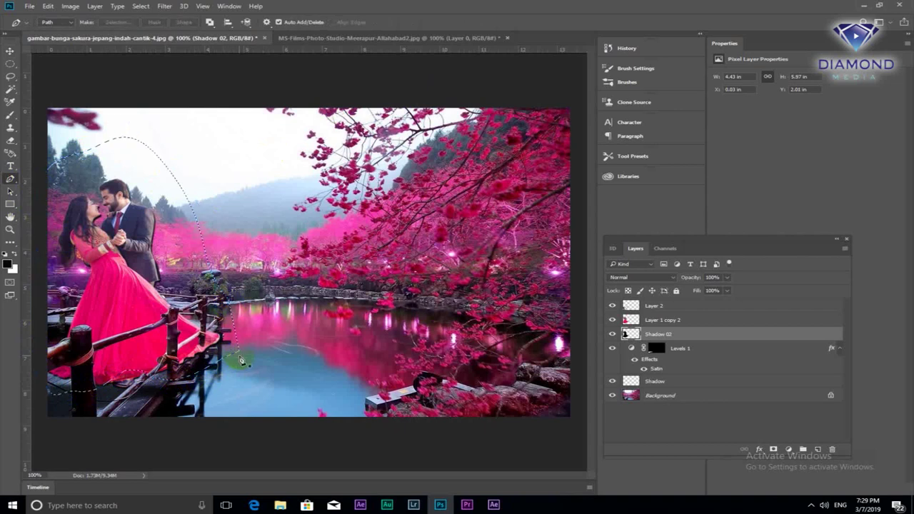
key("Delete")
key("ctrl+d")
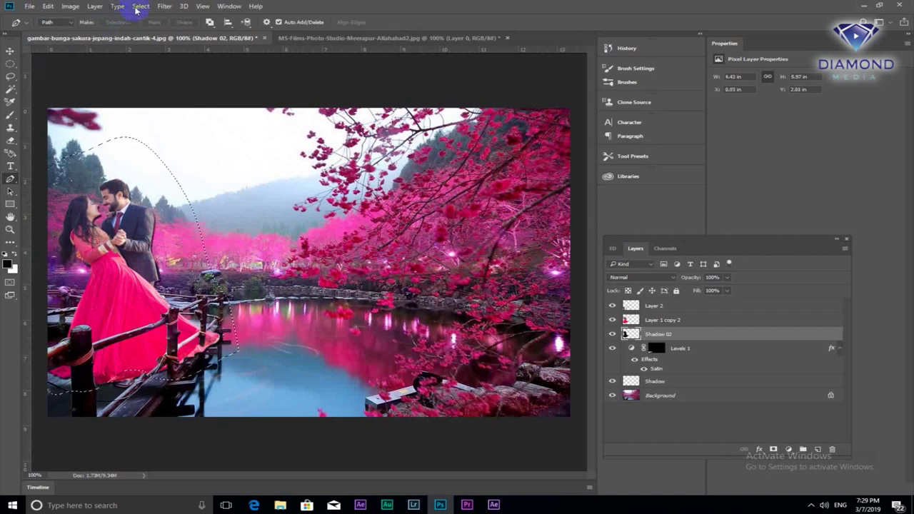
left_click(141, 7)
mouse_move(189, 133)
left_click(287, 170)
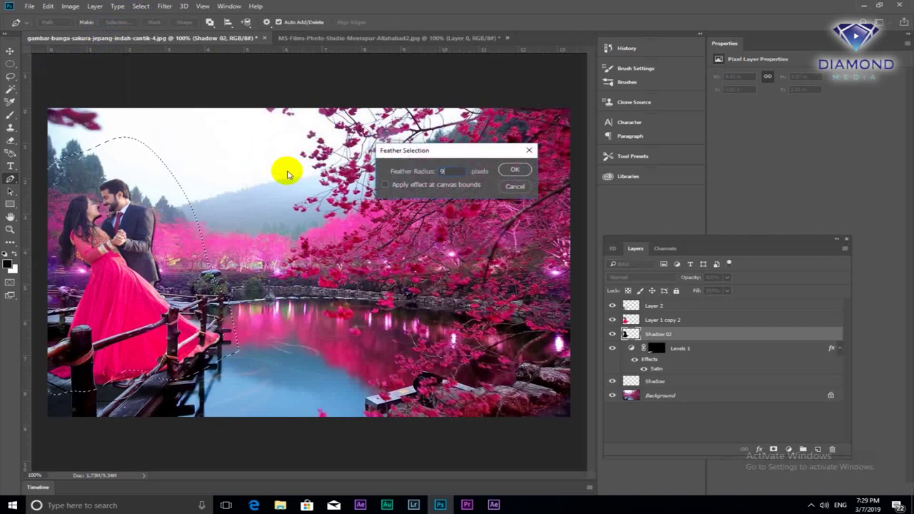
key("Return")
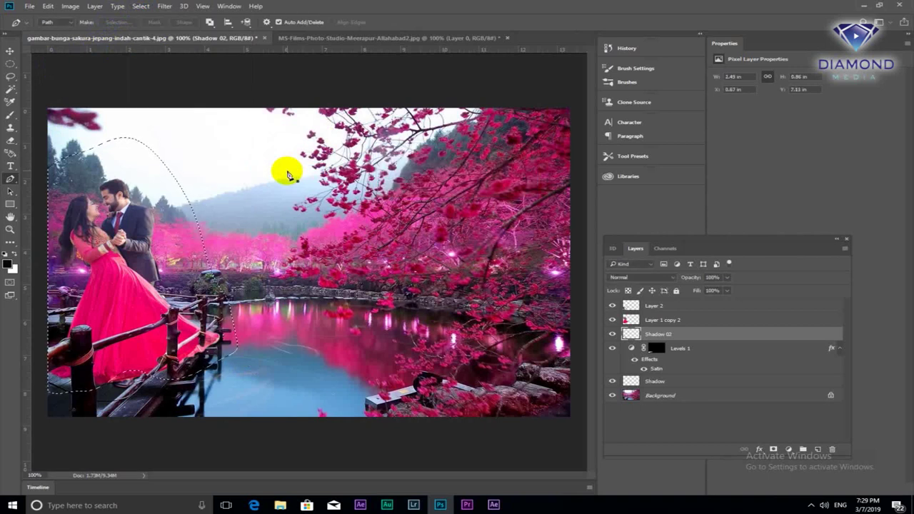
Zoom in to inspect the shadow under the couple, then select Layer 1 copy 2 with the Move tool
scroll(184, 347, "up", 1)
scroll(164, 384, "up", 1)
scroll(214, 382, "up", 1)
scroll(214, 382, "up", 1)
scroll(219, 384, "up", 1)
scroll(219, 384, "down", 3)
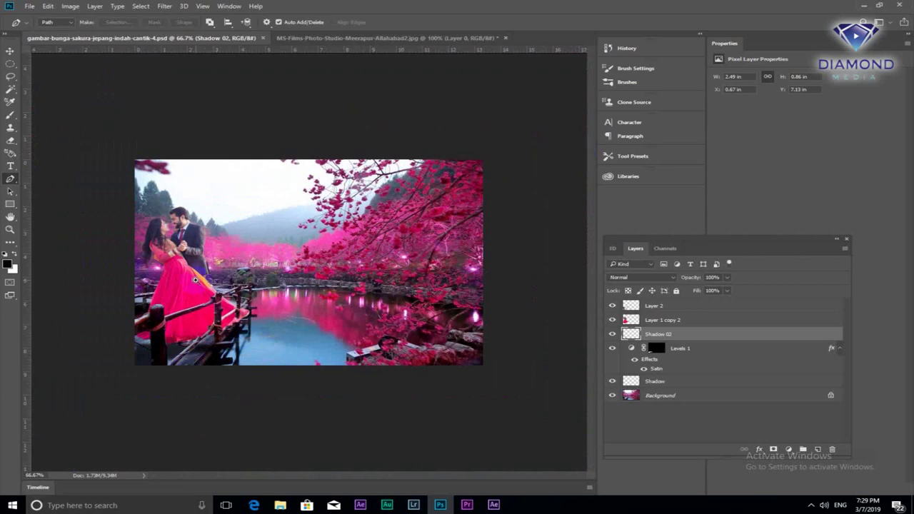
key("ctrl+plus")
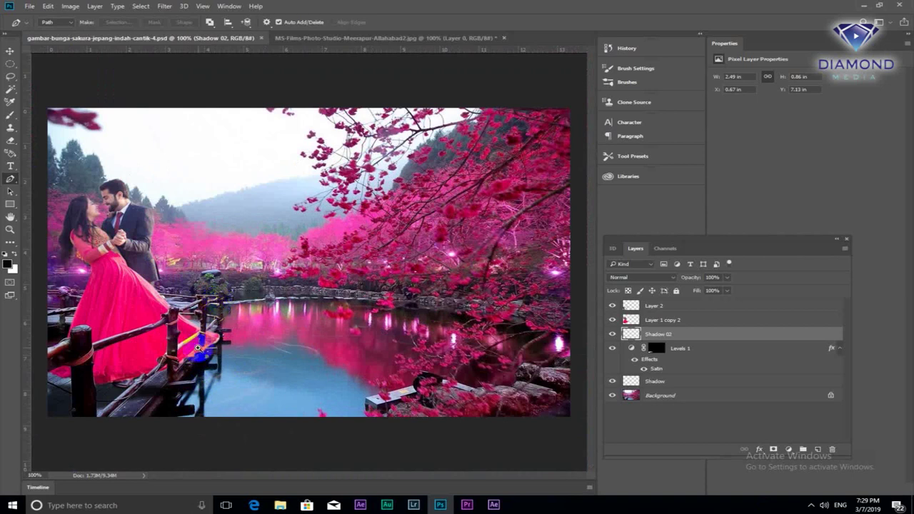
scroll(203, 351, "up", 1)
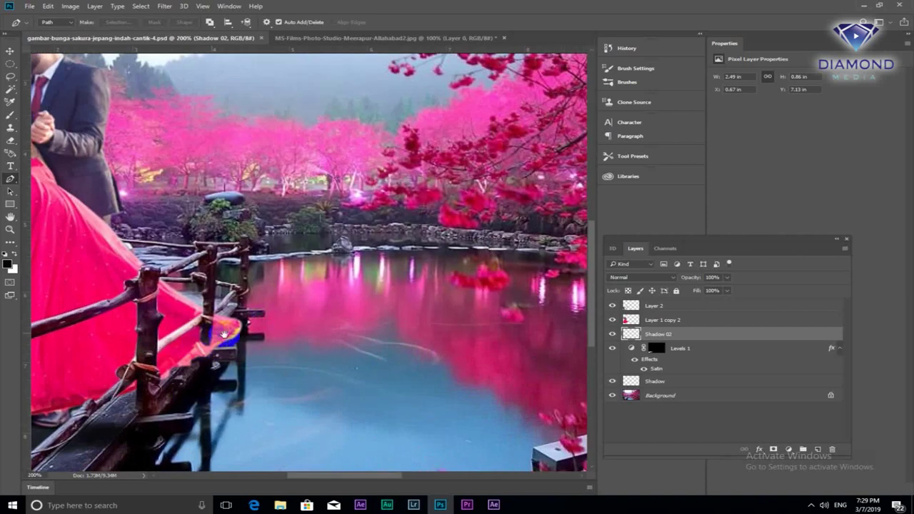
left_click_drag(243, 318, 289, 342)
scroll(289, 341, "down", 1)
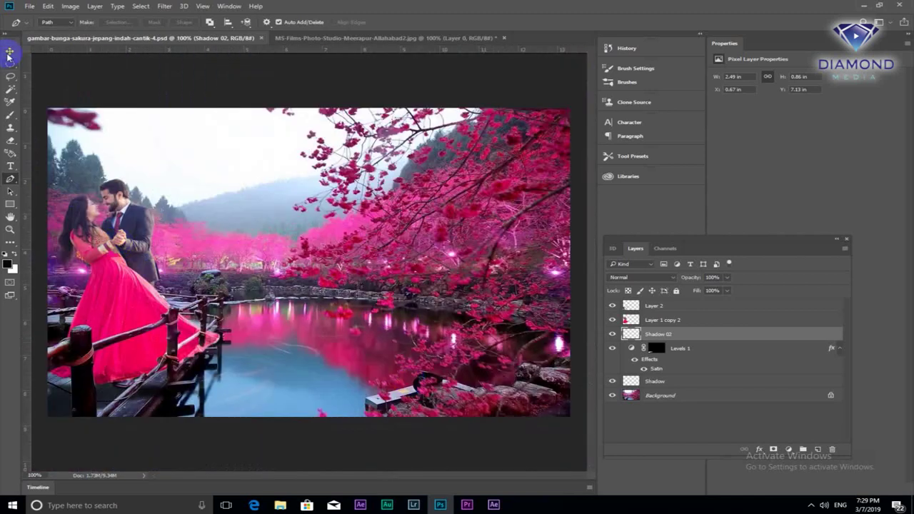
left_click(9, 54)
left_click(684, 323)
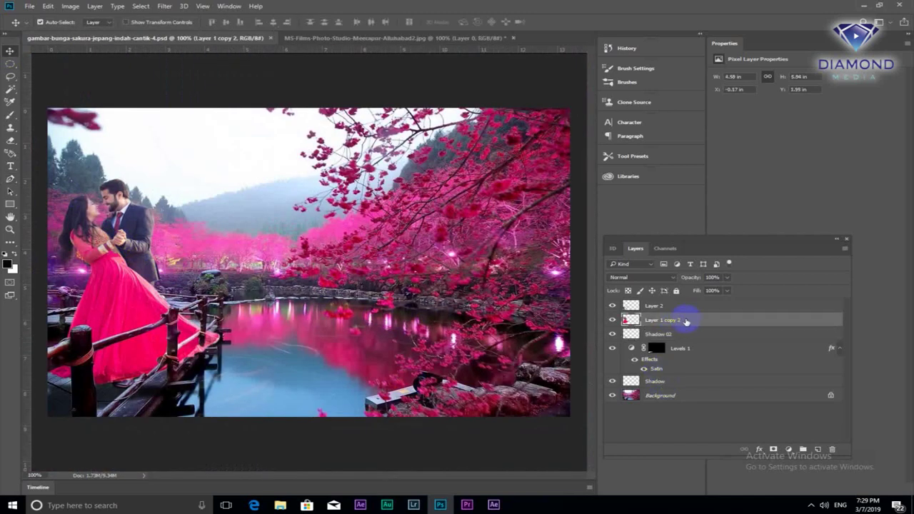
Apply Brightness/Contrast to Layer 1 copy 2, keeping brightness 0 and raising contrast to 24
left_click(70, 9)
mouse_move(86, 31)
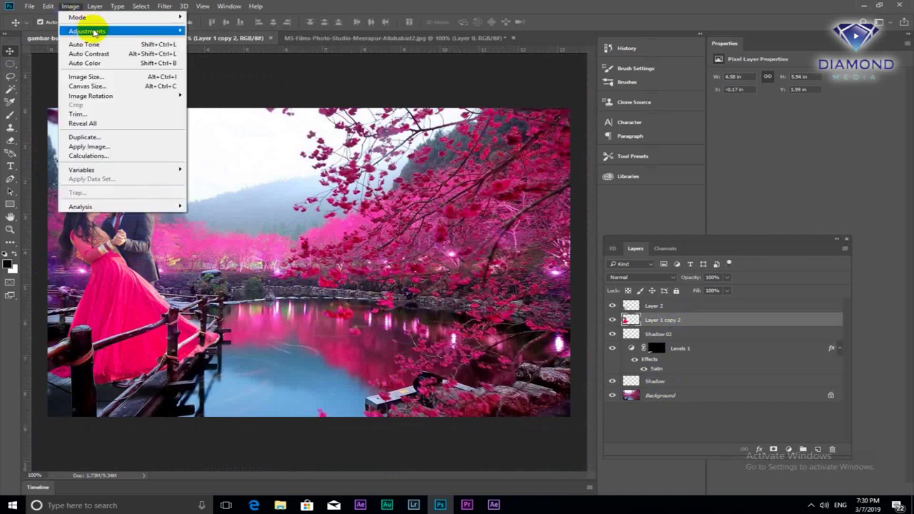
left_click(227, 31)
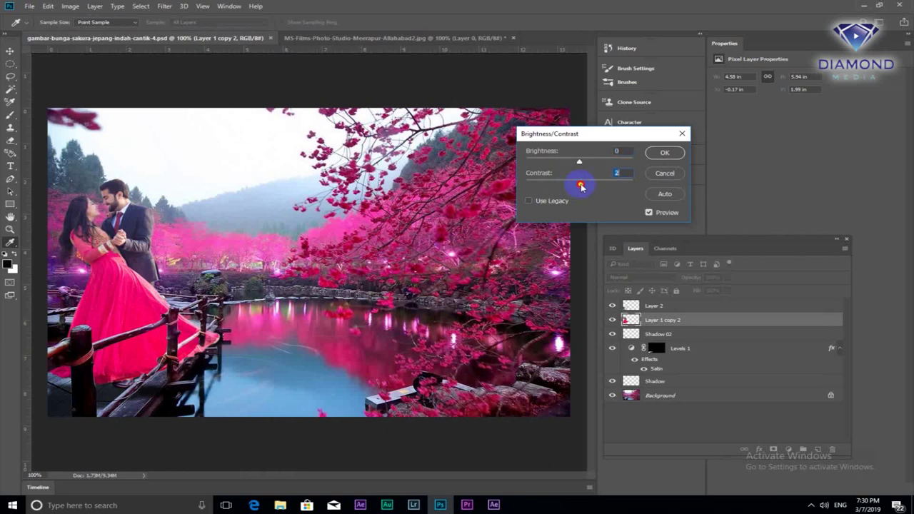
mouse_move(599, 190)
left_mouse_down()
mouse_move(618, 190)
mouse_move(584, 188)
left_mouse_up()
left_click_drag(584, 186, 594, 188)
left_click(664, 152)
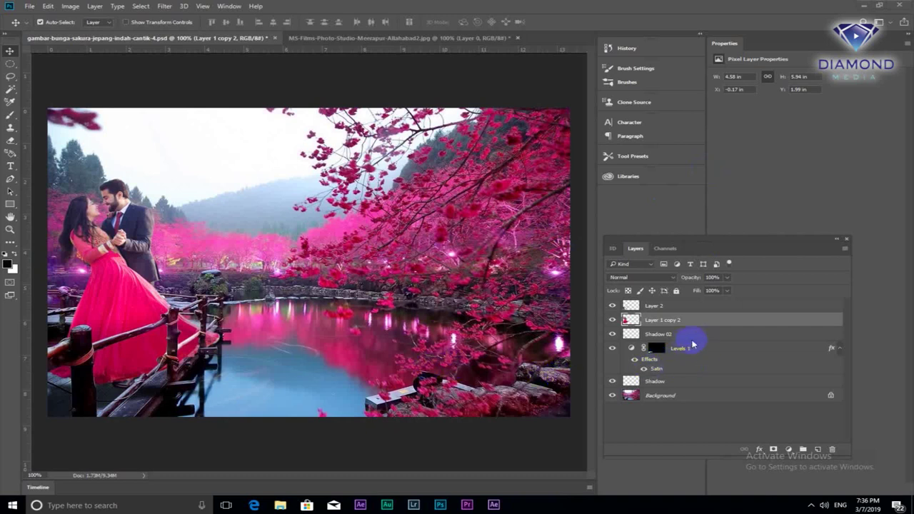
Duplicate the couple's layer twice into Layer 1 copy 3 and copy 4, then select copy 3
key("ctrl+j")
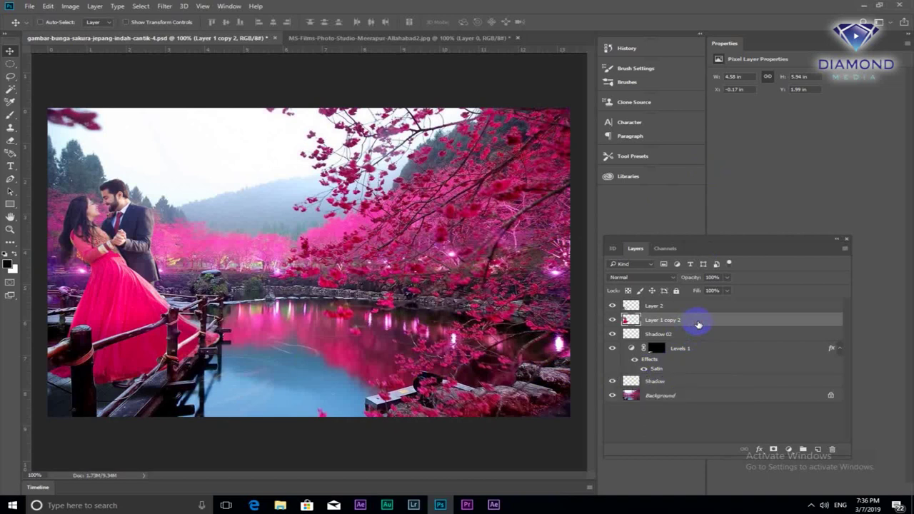
key("ctrl+j")
left_click(669, 337)
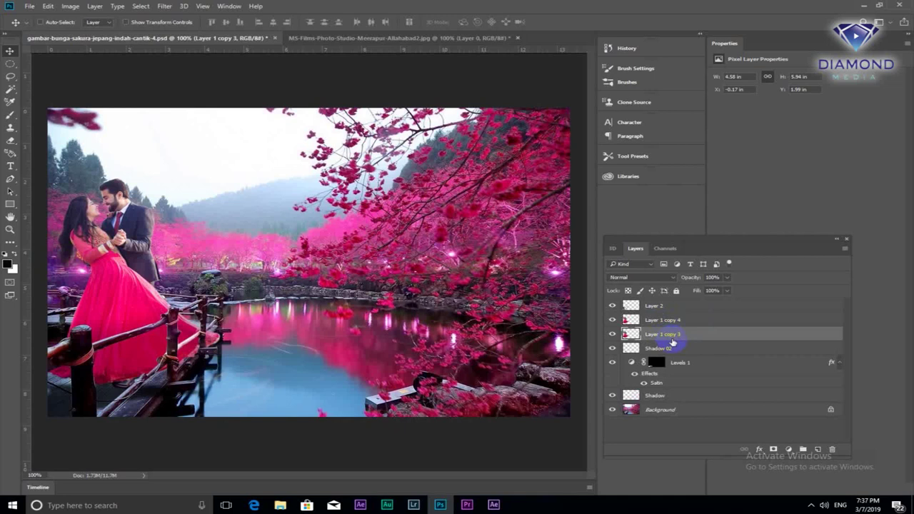
key("ctrl+t")
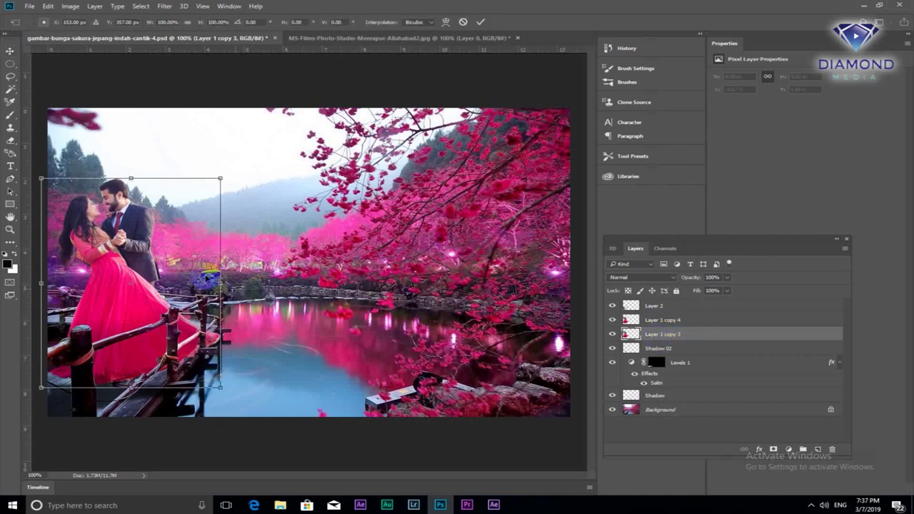
Flip Layer 1 copy 3 upside down below the couple and skew its corners onto the water
mouse_move(129, 178)
left_mouse_down()
mouse_move(321, 469)
mouse_move(316, 481)
left_mouse_up()
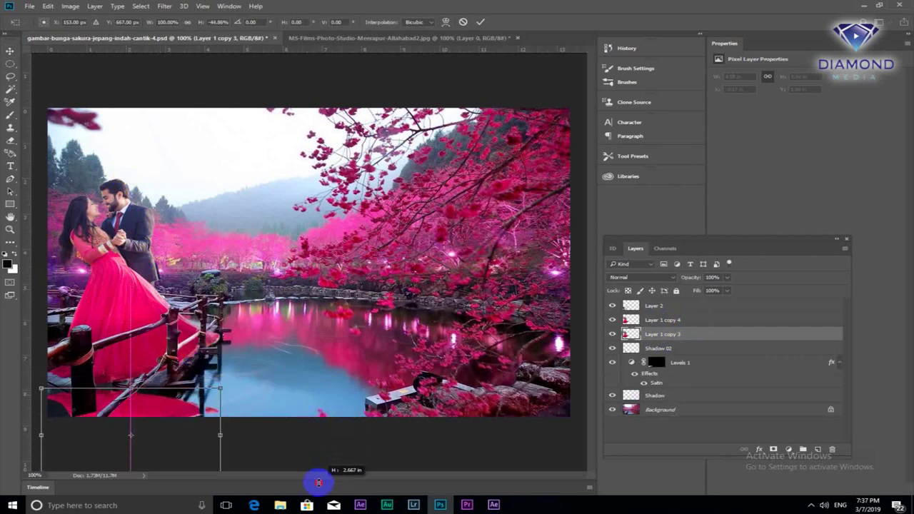
mouse_move(302, 374)
left_mouse_down()
mouse_move(150, 416)
mouse_move(220, 366)
left_mouse_up()
left_click_drag(340, 360, 275, 319)
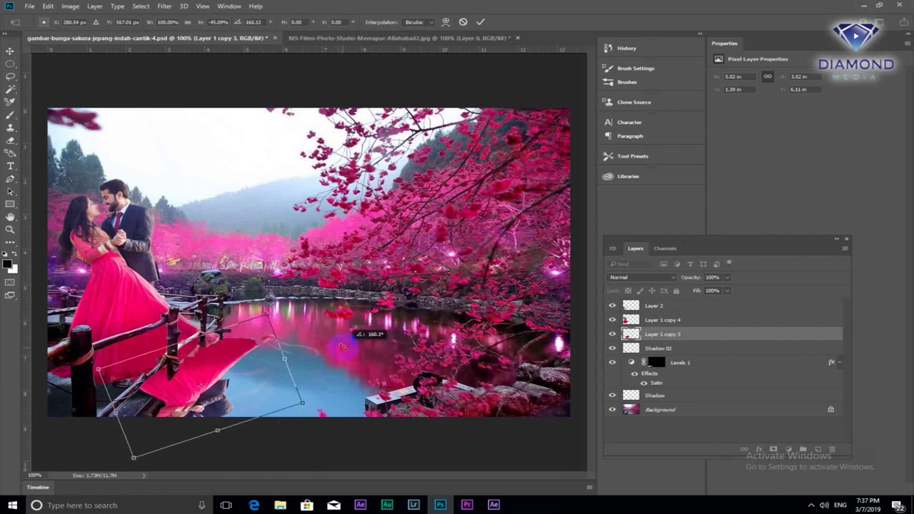
left_click_drag(258, 311, 200, 330)
left_click_drag(145, 464, 163, 461)
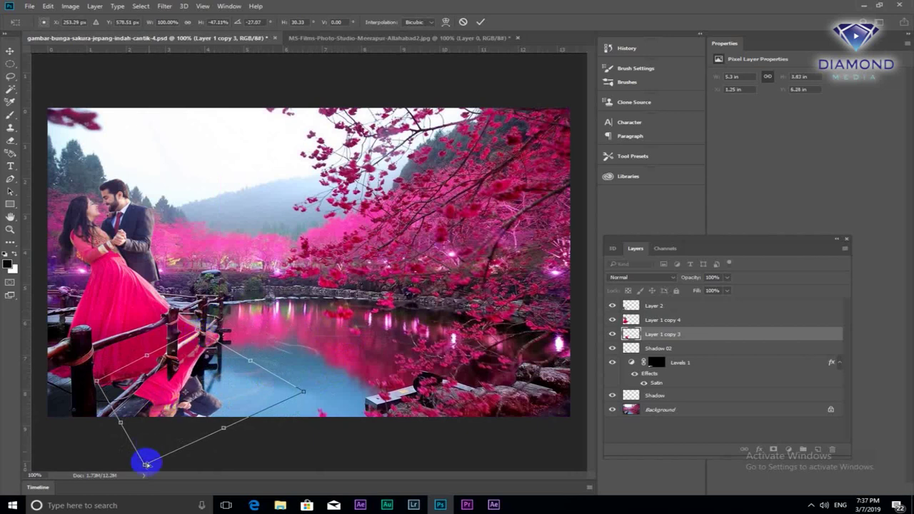
left_click_drag(303, 390, 305, 374)
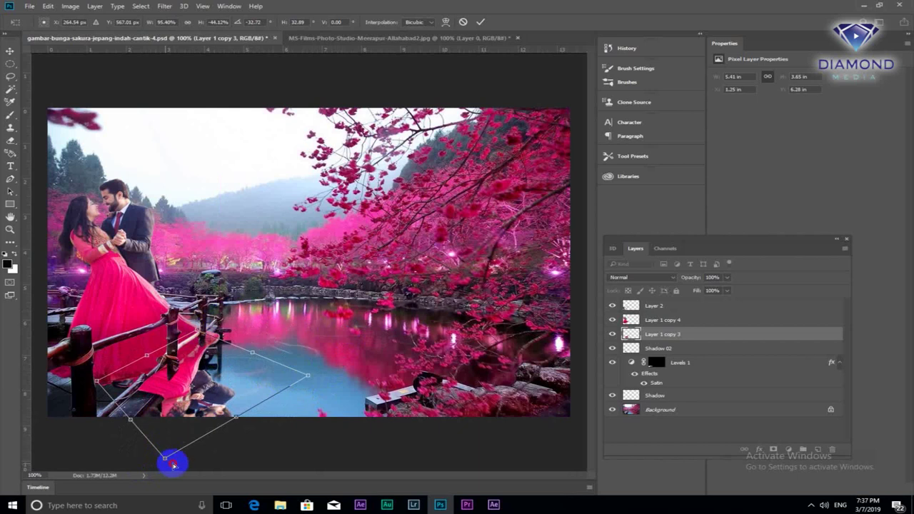
left_click_drag(165, 457, 194, 465)
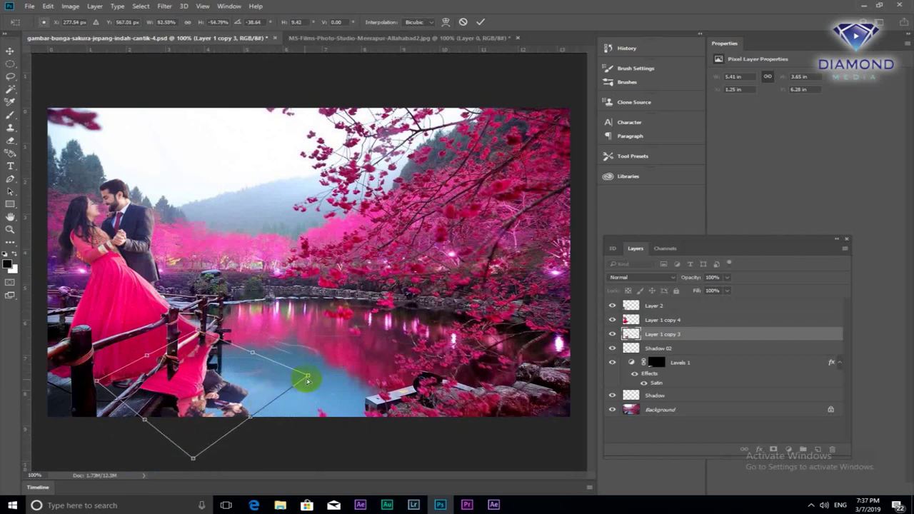
left_click_drag(306, 377, 300, 395)
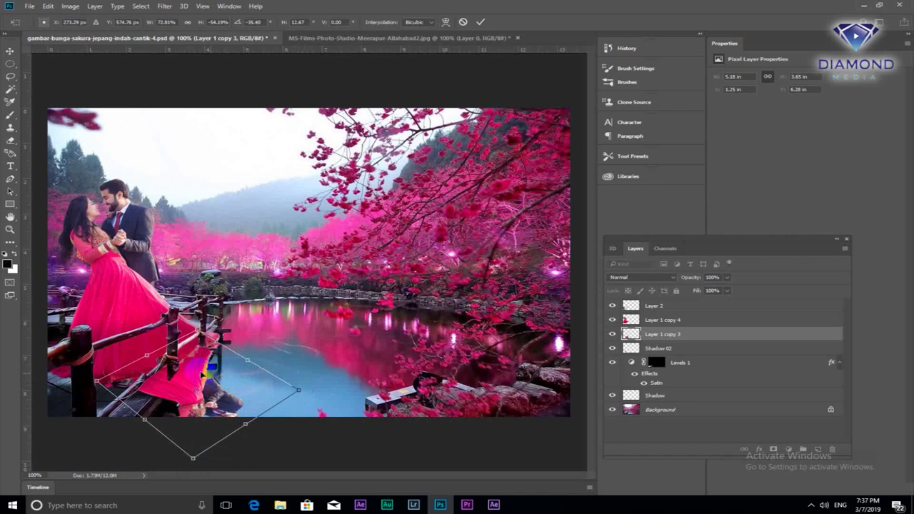
Position the reflection under the dock, refine its corners along the water, and commit the transform
left_click_drag(196, 374, 223, 392)
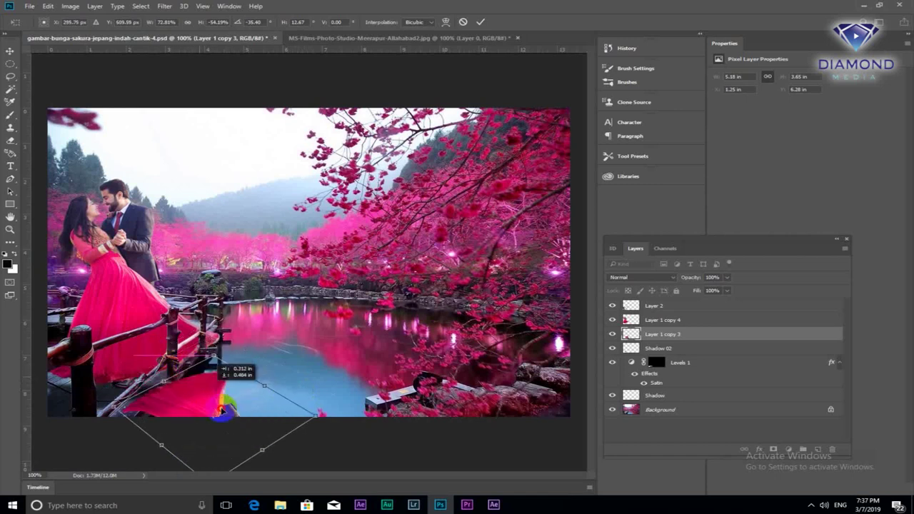
left_click_drag(223, 392, 203, 361)
left_click(305, 379)
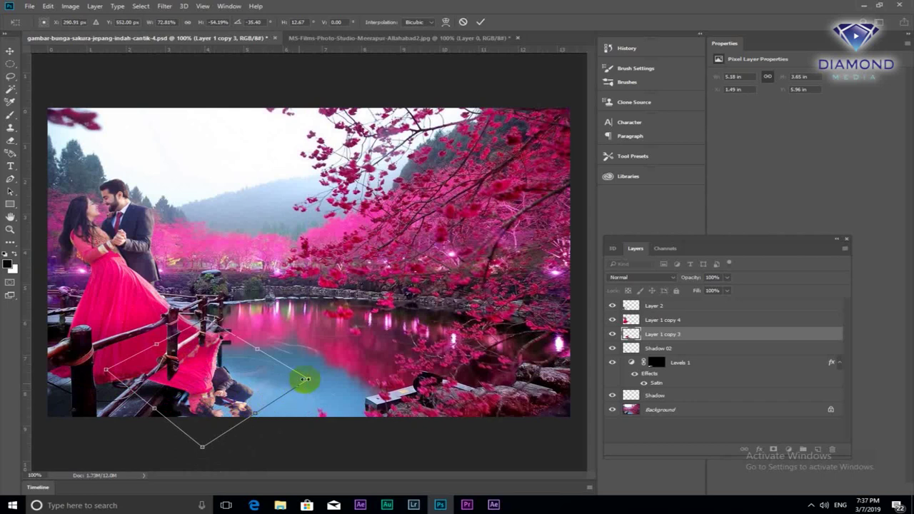
left_click_drag(308, 379, 305, 390)
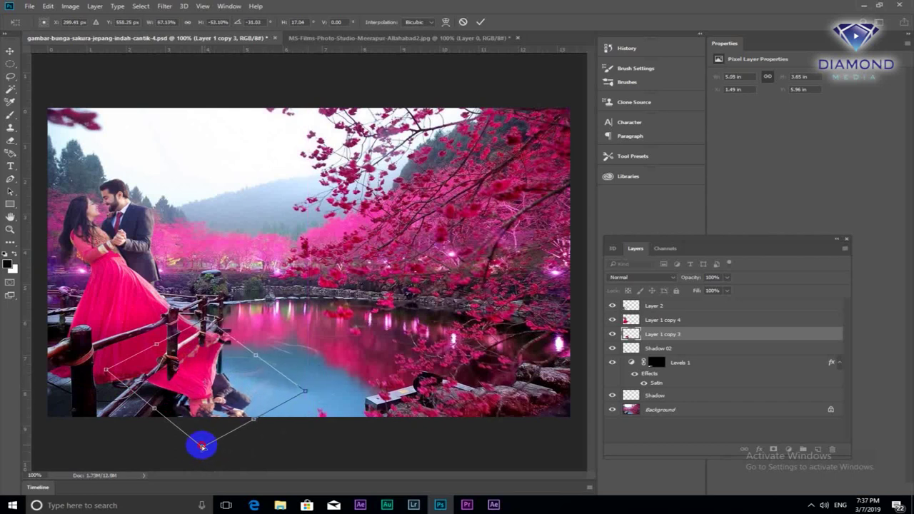
left_click_drag(107, 370, 132, 384)
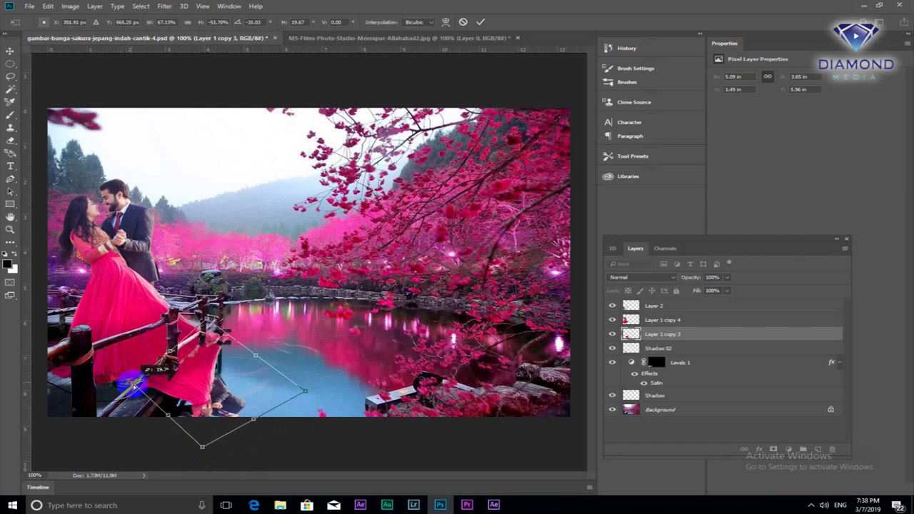
left_click_drag(200, 445, 208, 429)
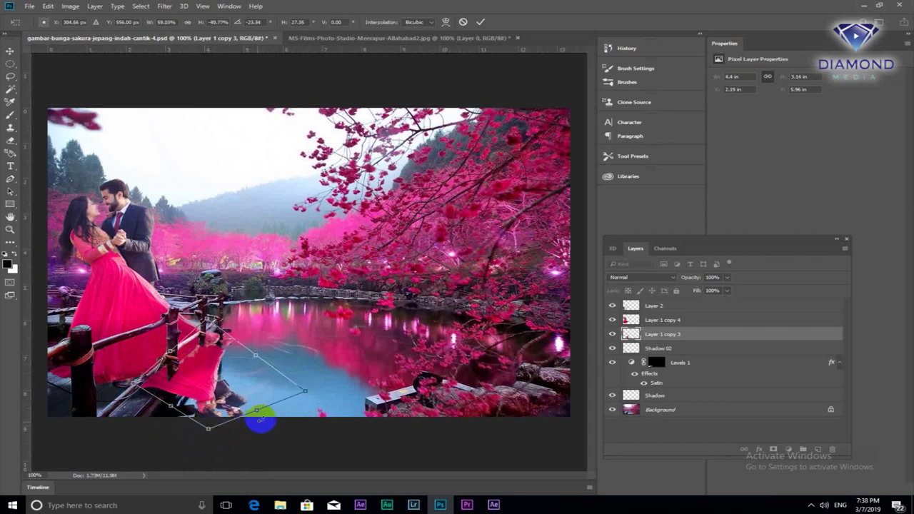
left_click_drag(256, 411, 252, 414)
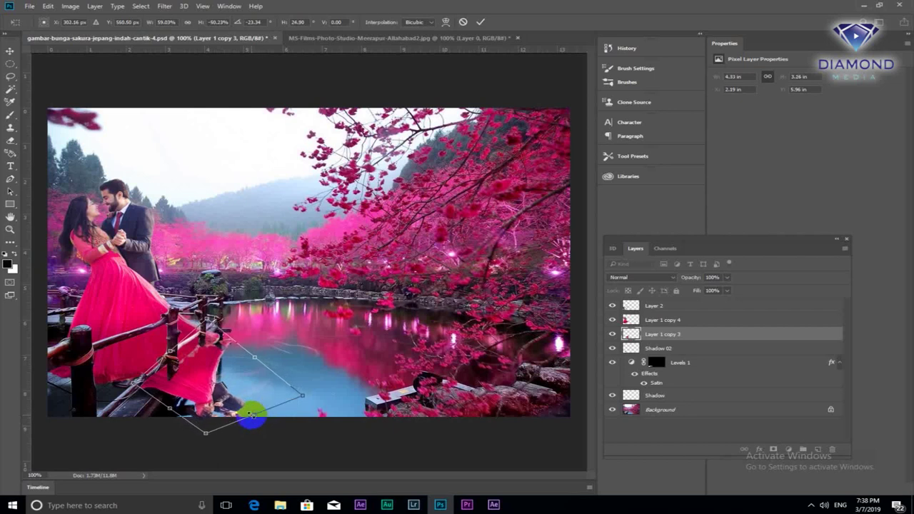
key("Return")
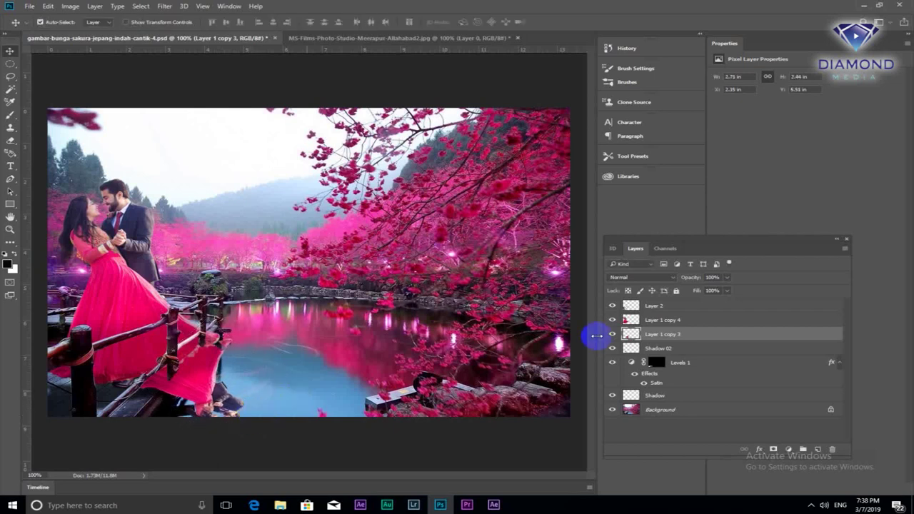
Apply a 5.0-pixel Gaussian Blur to the reflection on Layer 1 copy 3
left_click(164, 6)
mouse_move(171, 115)
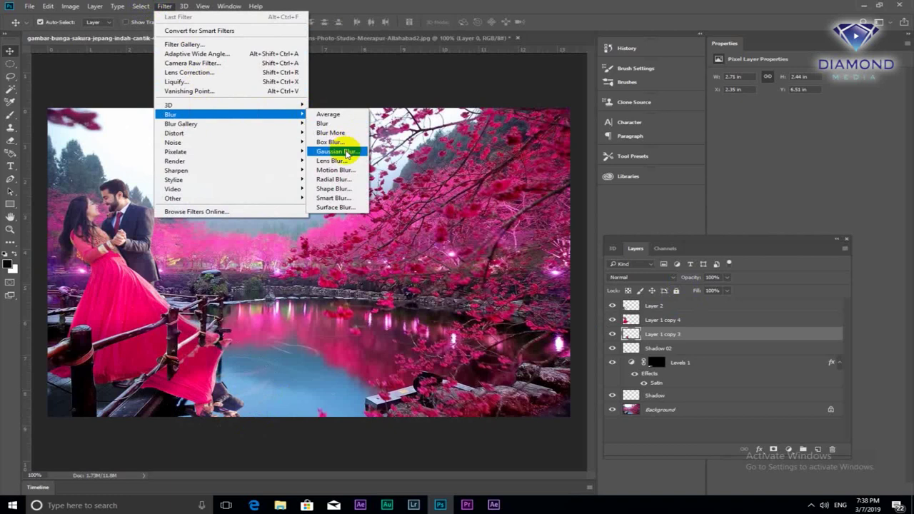
left_click(346, 152)
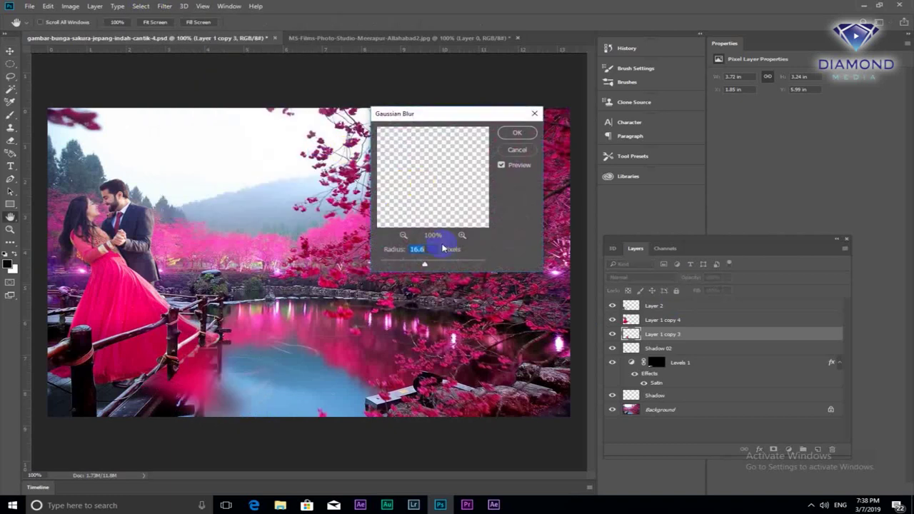
left_click_drag(429, 268, 404, 267)
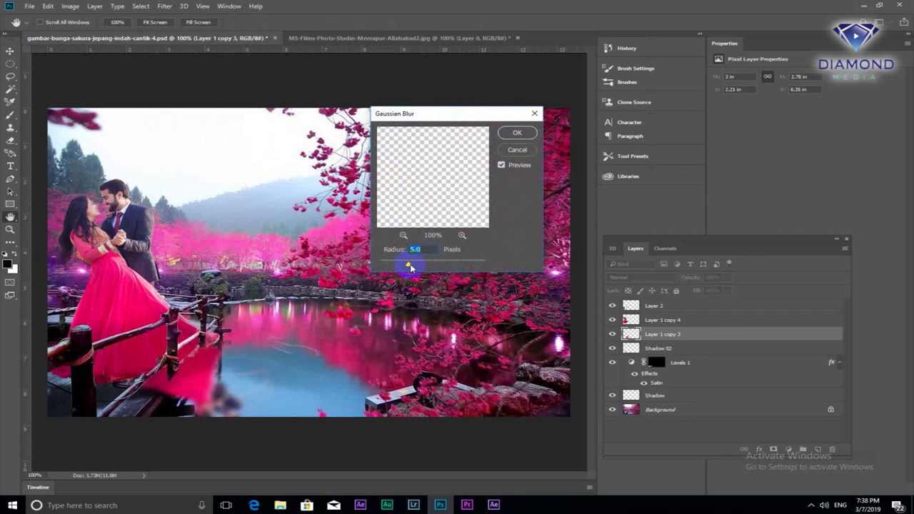
left_click(519, 133)
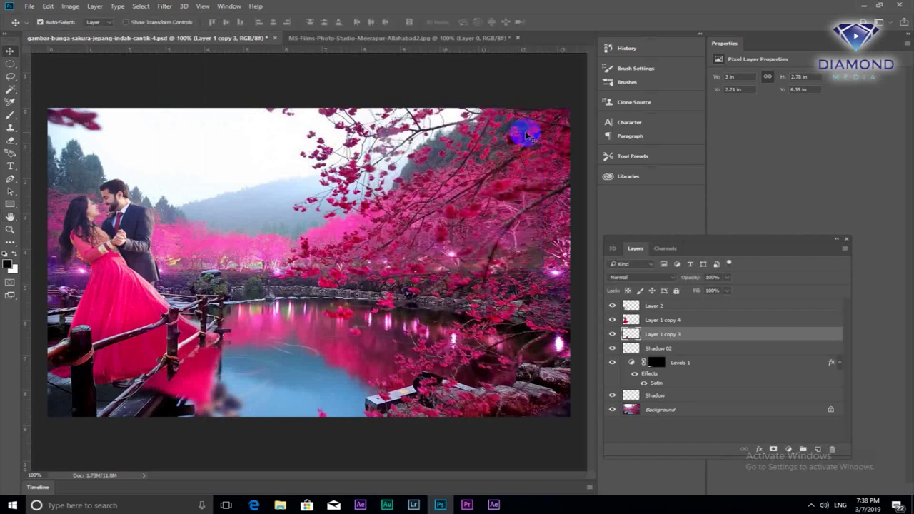
Hide the reflection layer and trace the dock's edge with a Pen path
left_click(613, 335)
scroll(210, 378, "up", 3, "alt")
key("p")
left_click(235, 262)
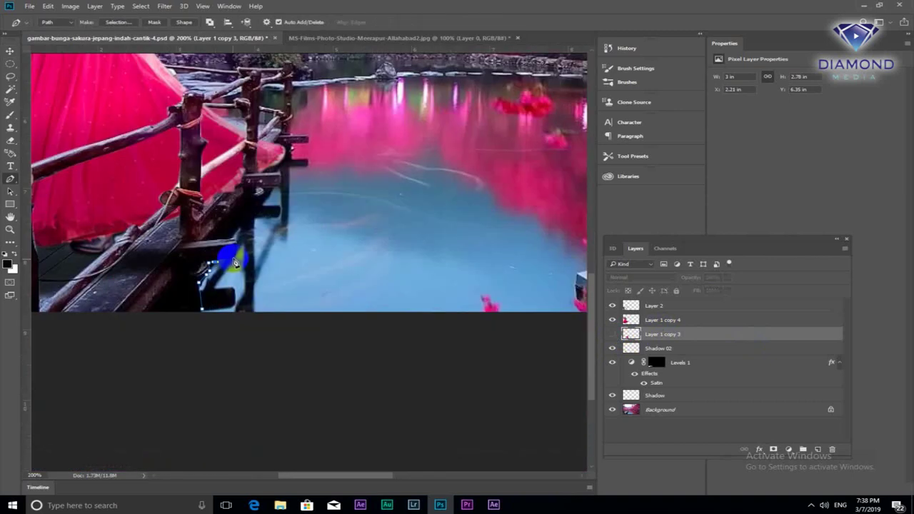
left_click_drag(238, 247, 275, 193)
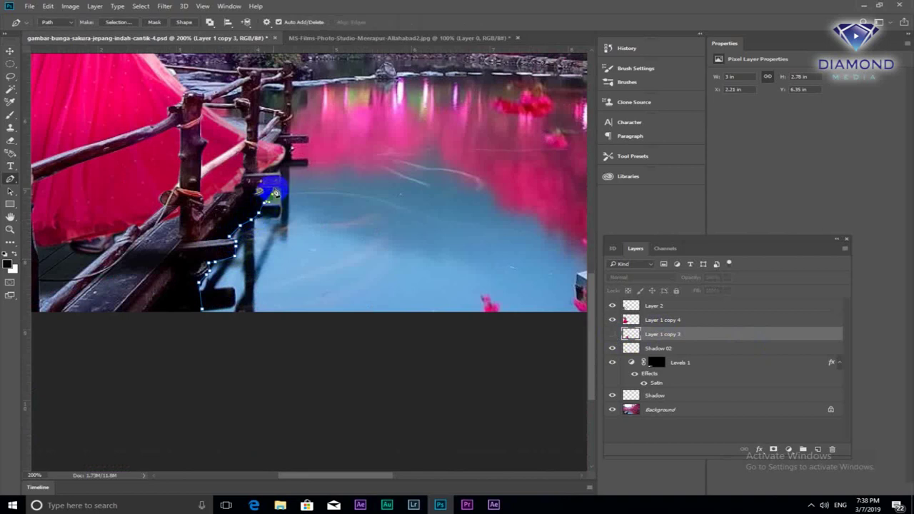
mouse_move(284, 192)
left_mouse_down()
mouse_move(293, 174)
mouse_move(263, 125)
mouse_move(214, 90)
mouse_move(145, 119)
mouse_move(70, 271)
mouse_move(194, 334)
mouse_move(180, 285)
left_mouse_up()
Turn the dock path into a 0.5-pixel feathered selection and show the reflection again
right_click(182, 191)
left_click(223, 236)
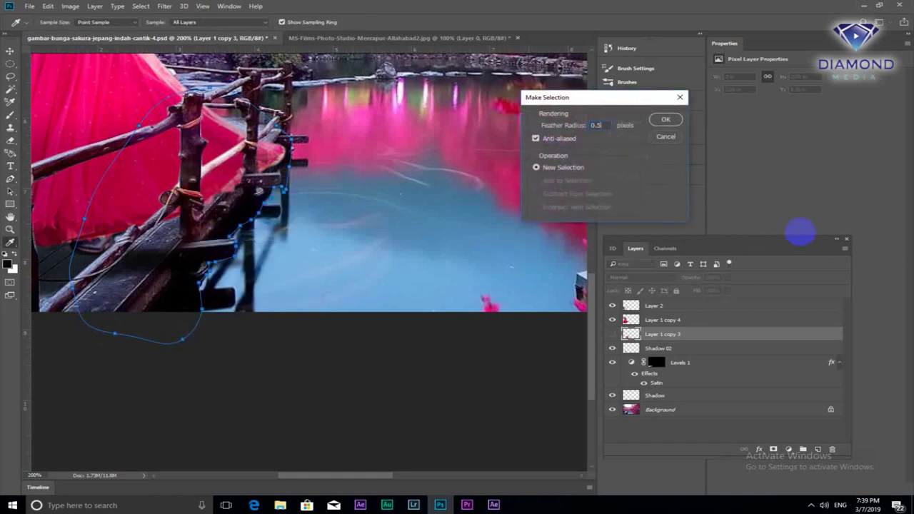
key("Return")
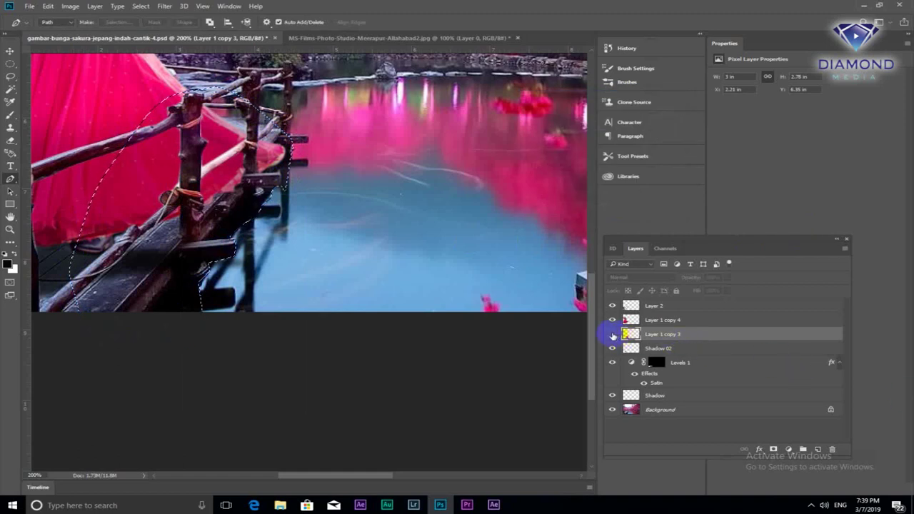
left_click(612, 335)
left_click(10, 52)
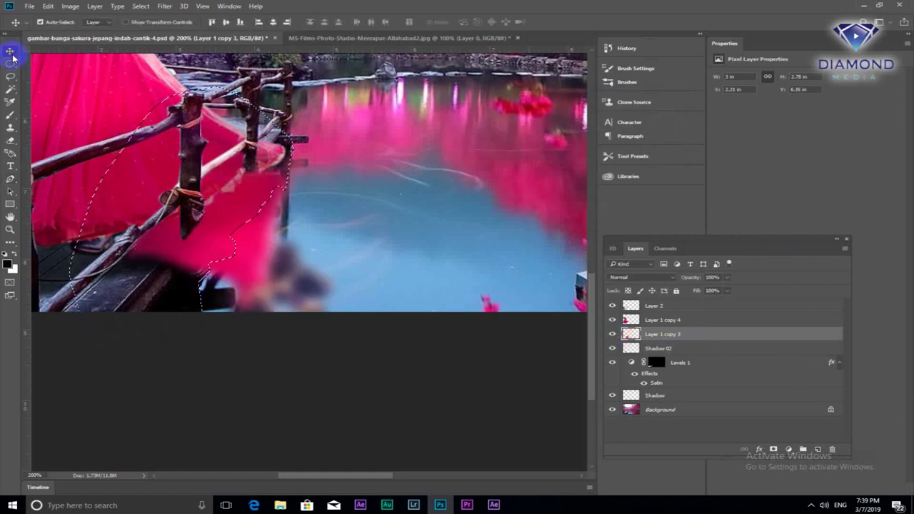
Delete the reflection inside the dock selection and deselect
key("Delete")
key("ctrl+d")
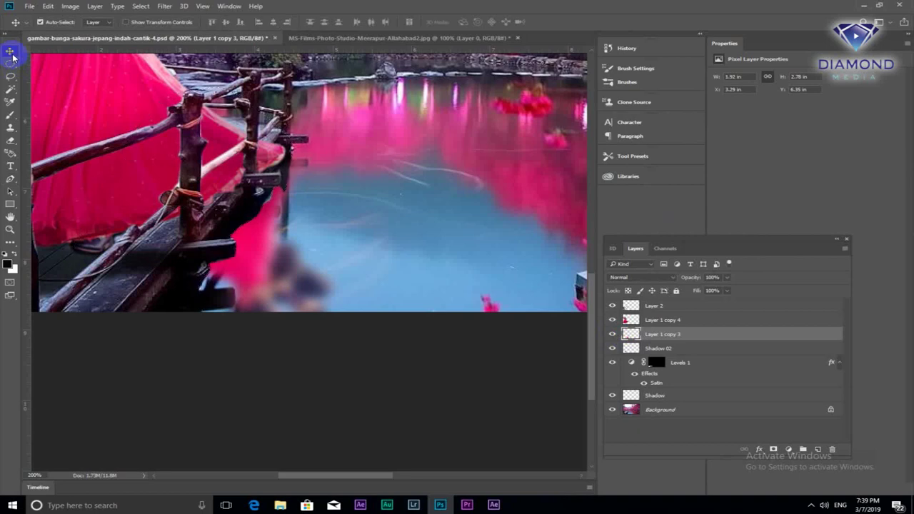
left_click(308, 274)
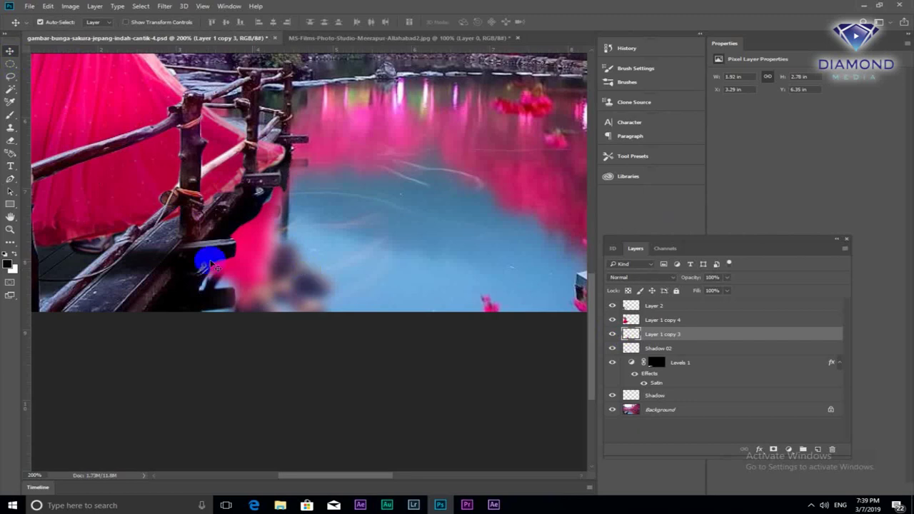
Trace the dock edge and railing with the Pen tool into a 1-pixel feathered selection
left_click(10, 180)
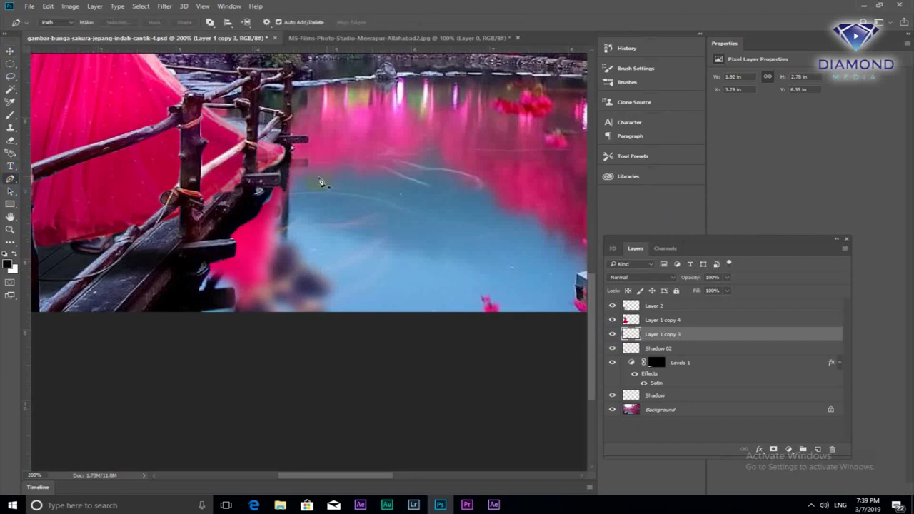
left_click(302, 185)
left_click_drag(258, 224, 243, 248)
left_click_drag(215, 279, 134, 293)
left_click_drag(125, 247, 132, 178)
left_click_drag(186, 157, 241, 138)
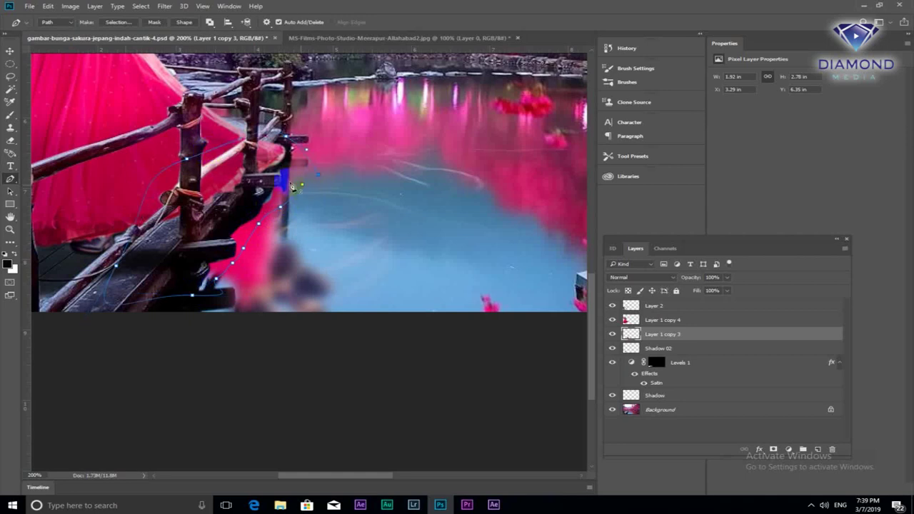
right_click(211, 168)
left_click(264, 214)
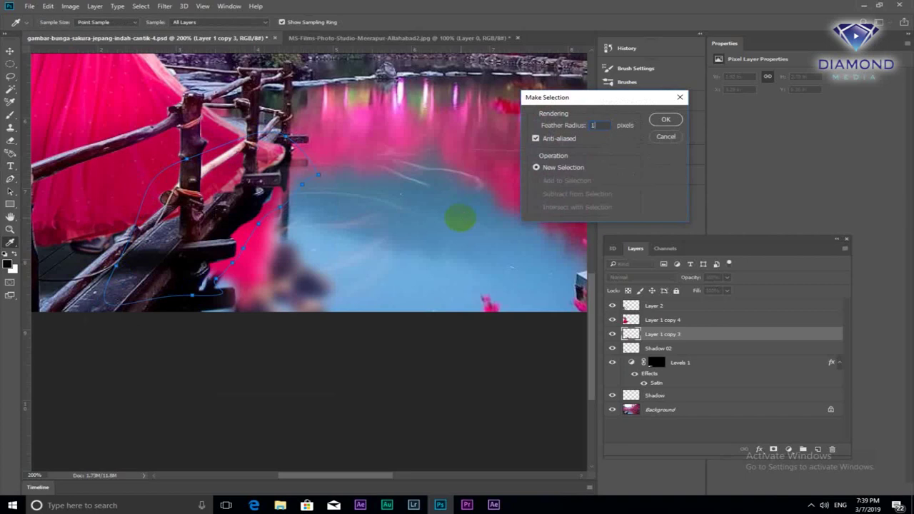
key("Return")
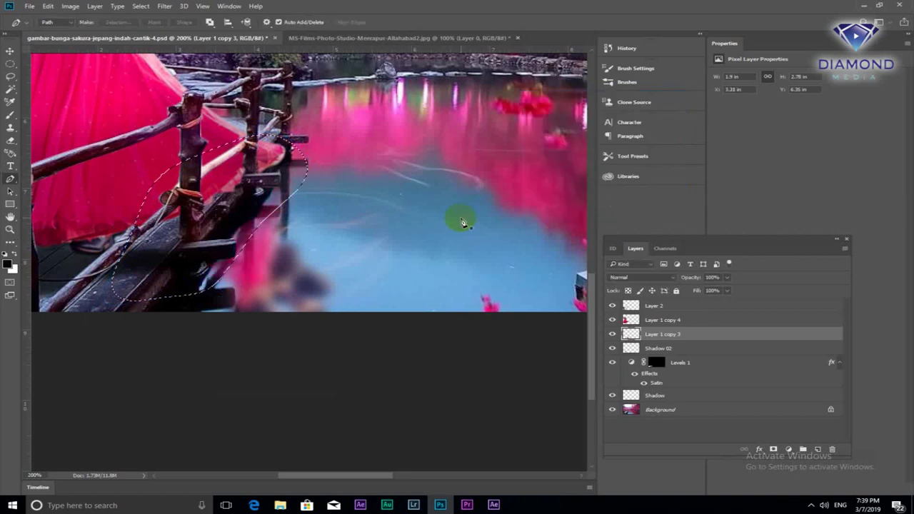
left_click(359, 222, "alt")
left_click(315, 259, "alt")
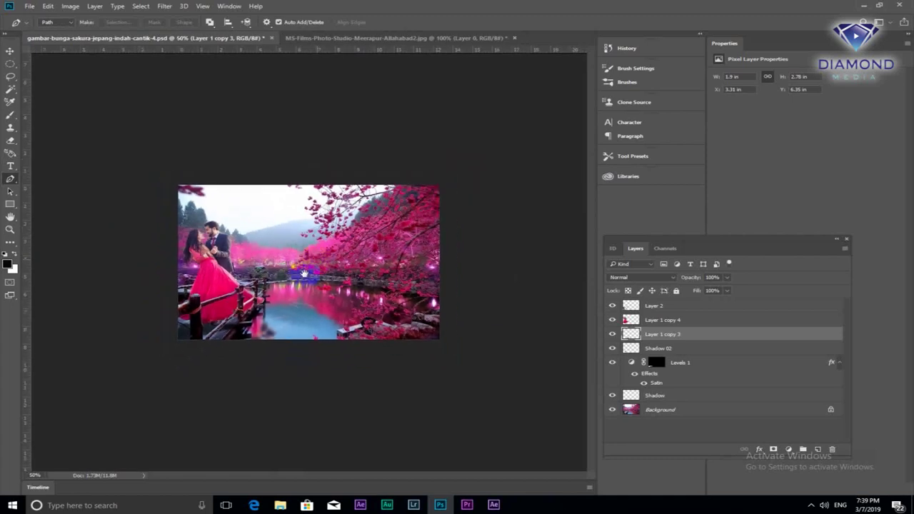
Move the reflection beneath the couple and rotate it about -6° at roughly 113% height
left_click(294, 286)
left_click(10, 51)
mouse_move(302, 344)
left_mouse_down()
mouse_move(331, 363)
mouse_move(260, 383)
left_mouse_up()
key("ctrl+t")
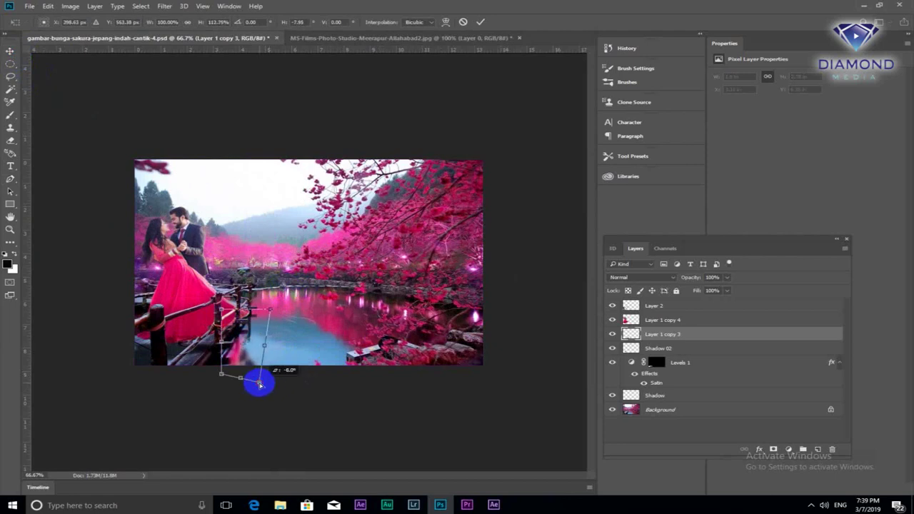
key("Return")
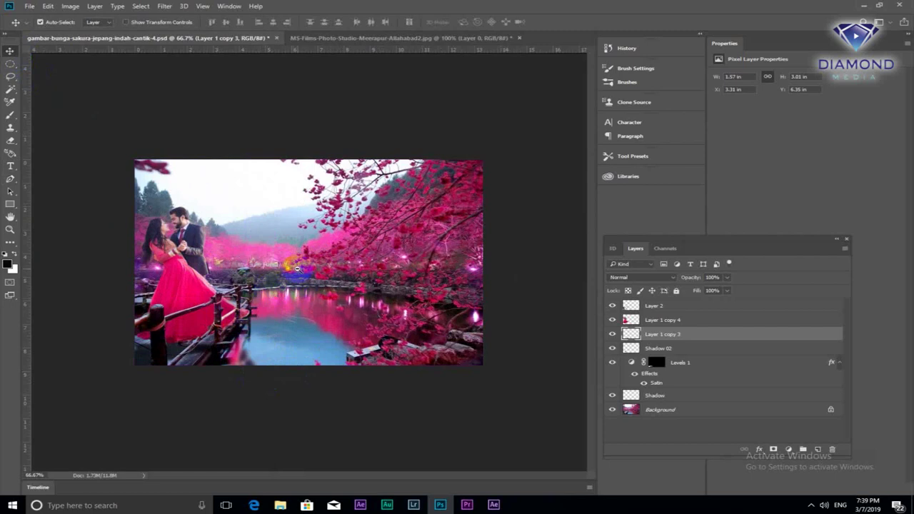
Nudge the reflection into its final position beneath the dock
mouse_move(298, 269)
left_mouse_down()
mouse_move(350, 263)
mouse_move(321, 270)
mouse_move(310, 243)
mouse_move(303, 279)
left_mouse_up()
key("ctrl+plus")
key("ctrl+minus")
key("ctrl+plus")
key("ctrl+minus")
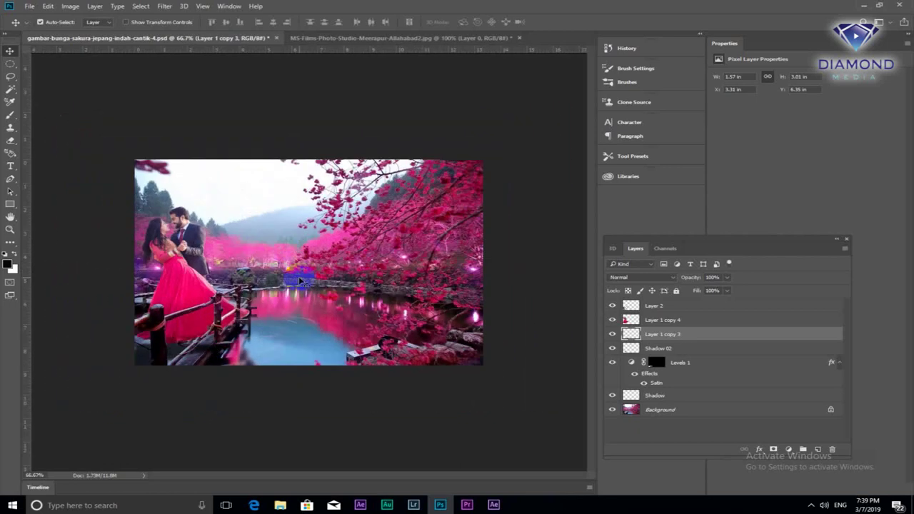